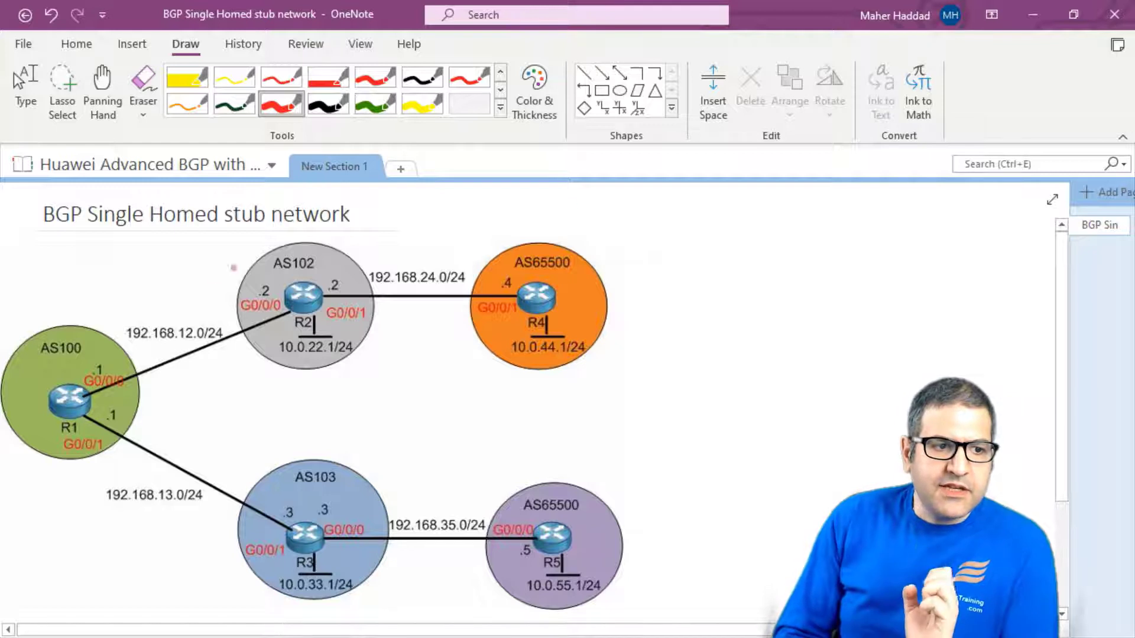
Draw a red arrow pointing down at AS100 and handwrite the labels ISP1 above AS102 and ISP2 above AS103.
mouse_move(57, 288)
mouse_down()
mouse_move(54, 323)
mouse_move(77, 304)
mouse_up()
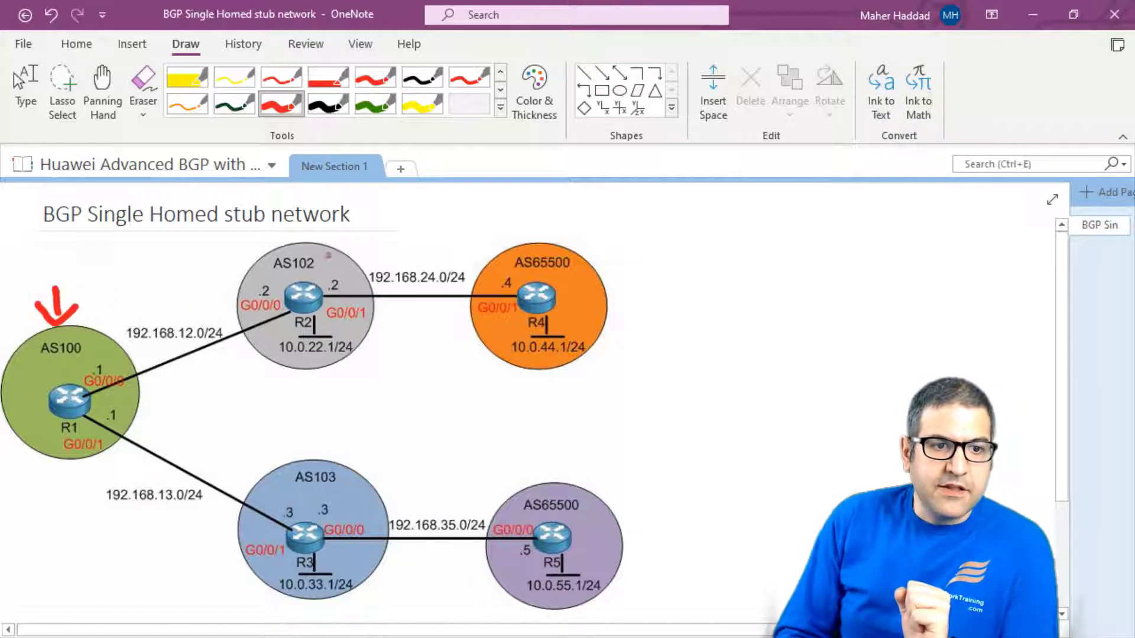
mouse_move(344, 231)
mouse_down()
mouse_move(344, 250)
mouse_move(358, 232)
mouse_move(346, 252)
mouse_up()
mouse_move(372, 236)
mouse_down()
mouse_move(357, 253)
mouse_move(381, 252)
mouse_up()
drag(381, 232, 399, 259)
drag(308, 428, 308, 450)
mouse_move(295, 428)
mouse_down()
mouse_move(319, 426)
mouse_move(313, 451)
mouse_up()
drag(337, 430, 316, 454)
mouse_move(341, 437)
mouse_down()
mouse_move(343, 454)
mouse_move(360, 441)
mouse_move(379, 454)
mouse_up()
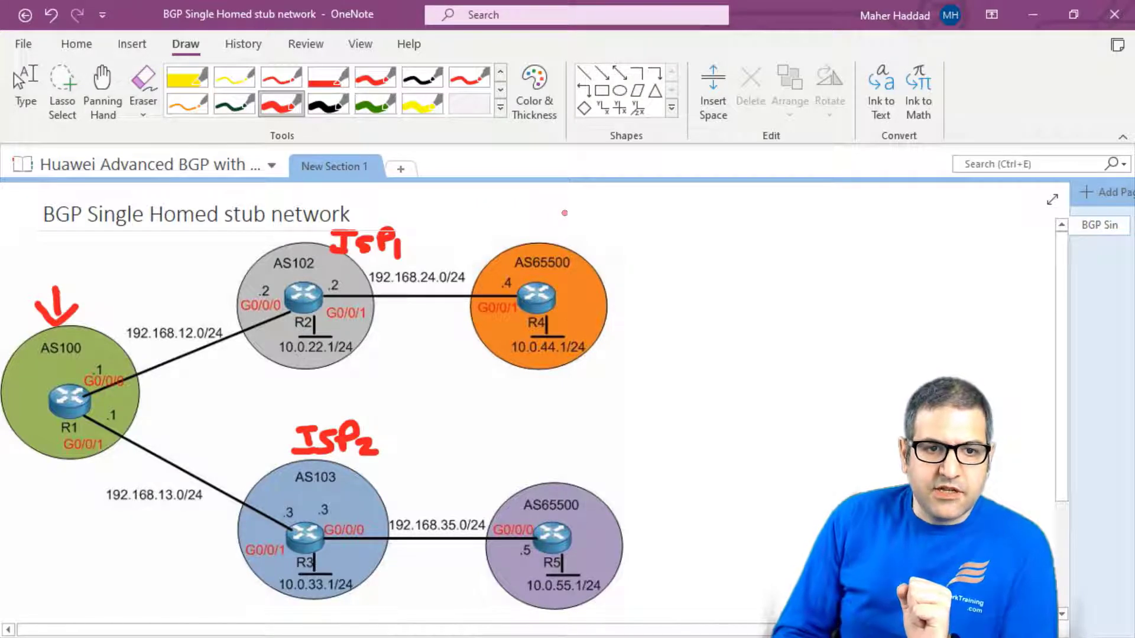
Handwrite the red labels C1 above R4's orange AS65500 circle and C2 above R5's purple AS65500 circle.
drag(566, 211, 560, 226)
drag(576, 216, 578, 232)
mouse_move(563, 451)
mouse_down()
mouse_move(545, 458)
mouse_move(562, 473)
mouse_up()
drag(569, 457, 597, 474)
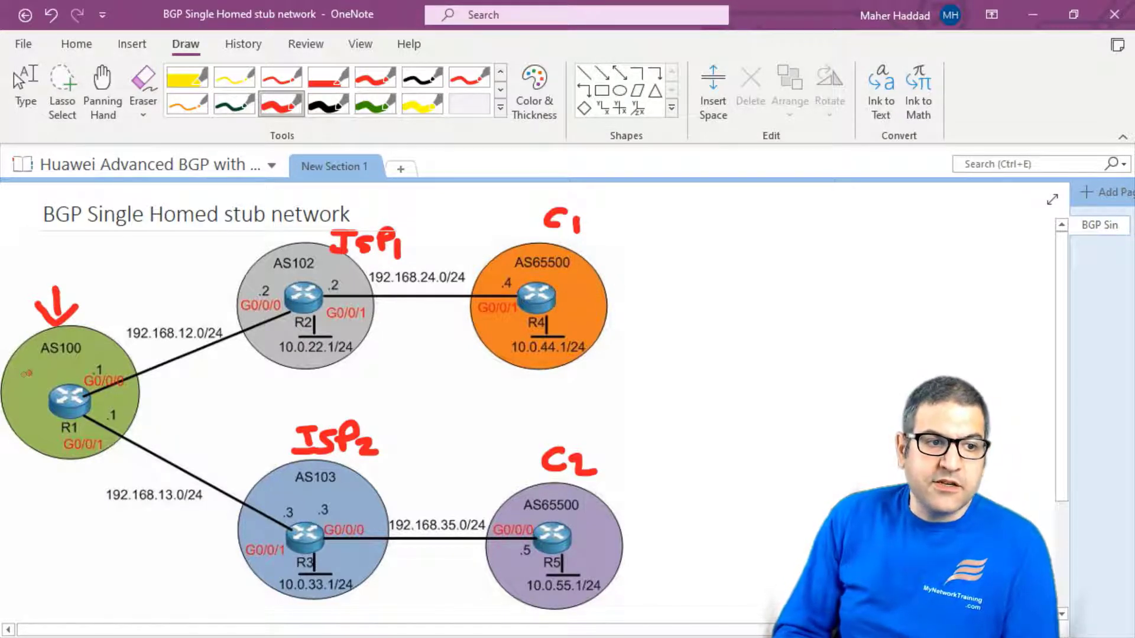
Underline the AS numbers of R1, R2 and R3 in red and draw arrows pointing at both AS65500 circles.
drag(37, 362, 80, 363)
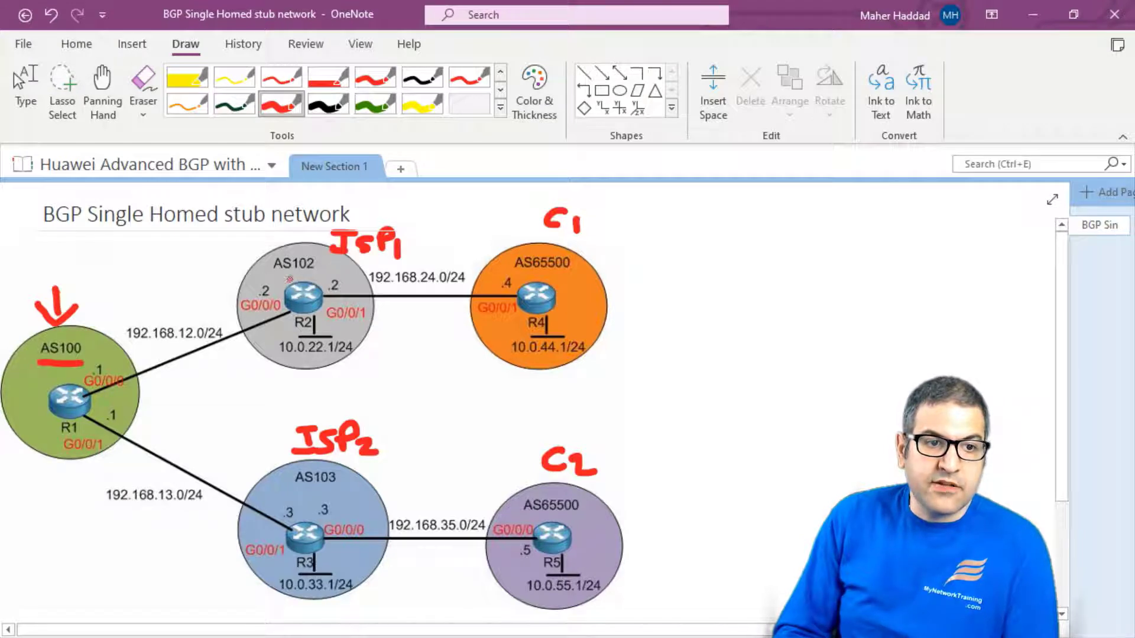
drag(290, 273, 313, 271)
drag(308, 489, 343, 488)
mouse_move(604, 251)
mouse_down()
mouse_move(616, 240)
mouse_move(580, 256)
mouse_move(600, 261)
mouse_up()
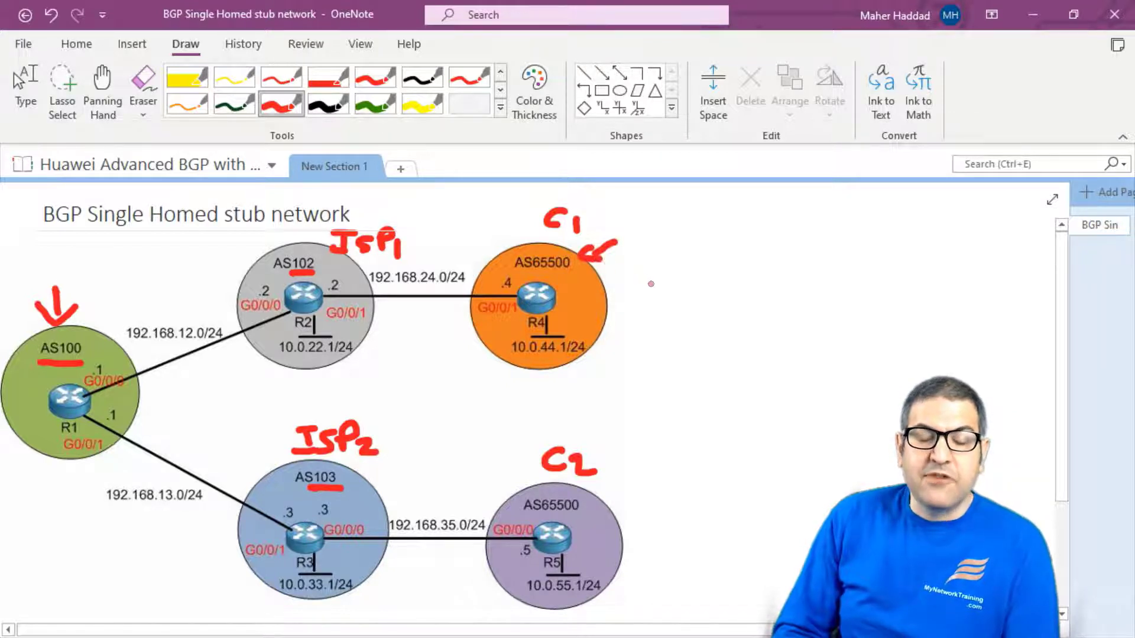
drag(621, 483, 594, 502)
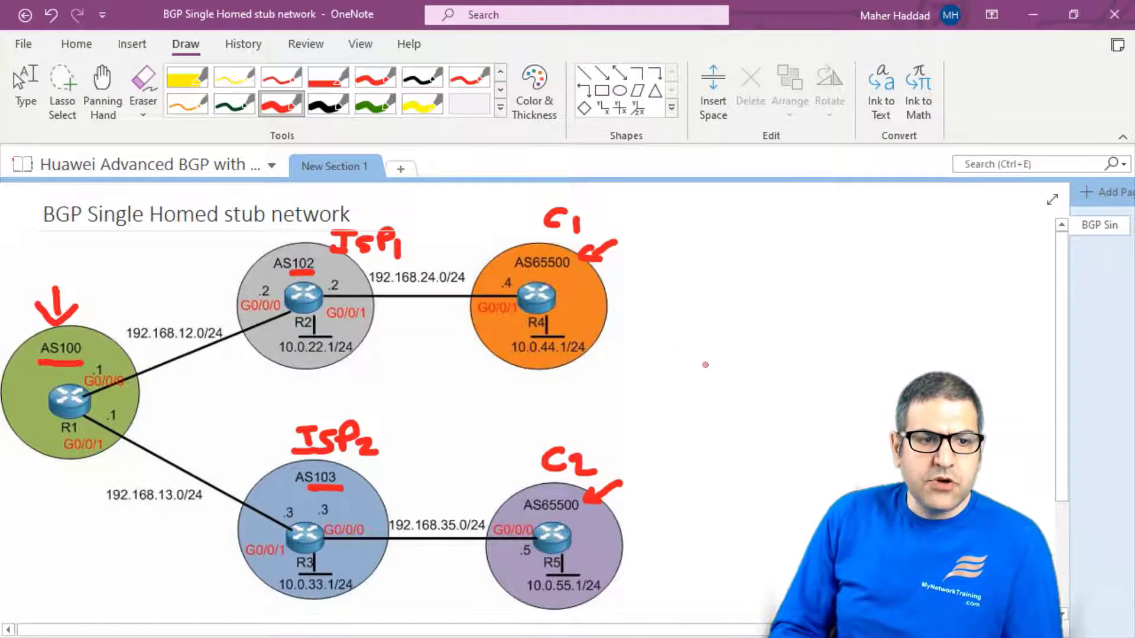
Draw double-headed arrows along the R1–R2 and R1–R3 links and underline the networks 10.0.22.1/24 and 10.0.33.1/24.
mouse_move(132, 303)
mouse_down()
mouse_move(198, 286)
mouse_move(180, 297)
mouse_up()
mouse_move(141, 282)
mouse_down()
mouse_move(118, 302)
mouse_move(140, 308)
mouse_up()
mouse_move(165, 428)
mouse_down()
mouse_move(208, 456)
mouse_move(201, 465)
mouse_move(148, 420)
mouse_move(175, 420)
mouse_up()
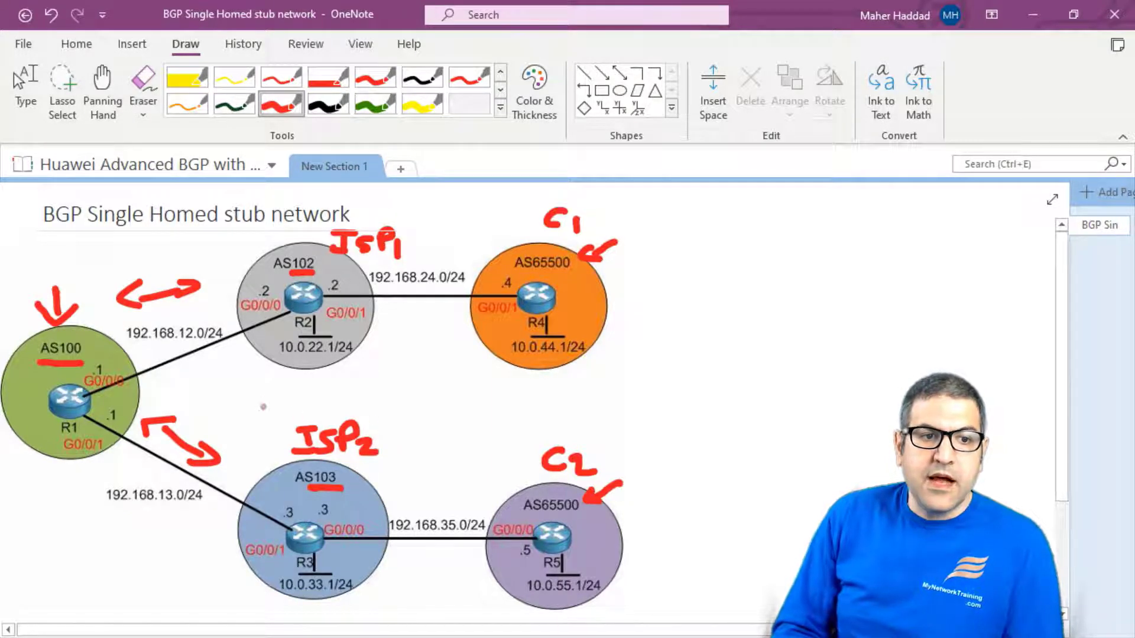
drag(280, 364, 338, 361)
drag(283, 598, 331, 597)
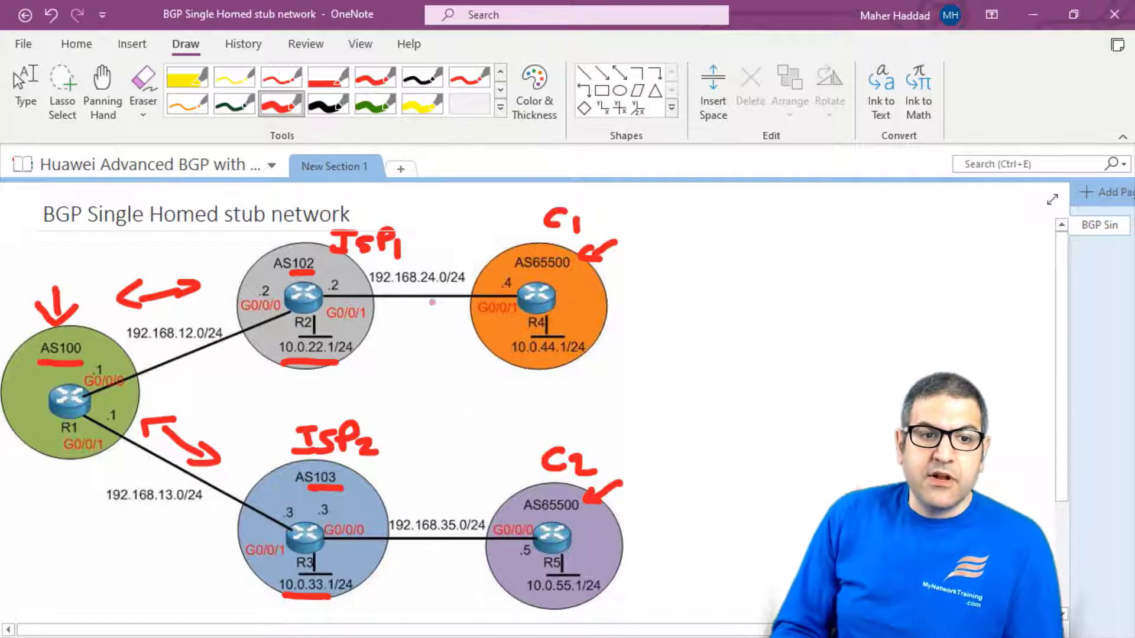
Draw double-headed arrows along the R2–R4 and R3–R5 links and underline the networks 10.0.44.1/24 and 10.0.55.1/24.
mouse_move(395, 316)
mouse_down()
mouse_move(456, 313)
mouse_move(443, 322)
mouse_up()
mouse_move(408, 307)
mouse_down()
mouse_move(391, 312)
mouse_move(404, 326)
mouse_up()
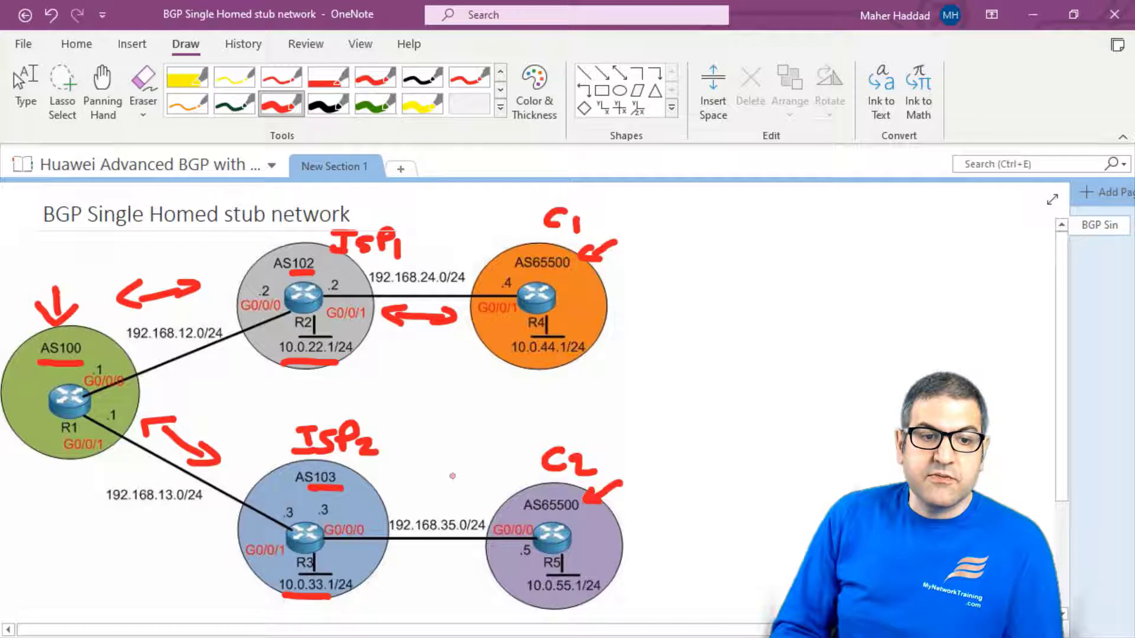
mouse_move(408, 493)
mouse_down()
mouse_move(450, 496)
mouse_move(445, 488)
mouse_move(454, 499)
mouse_move(413, 502)
mouse_up()
click(415, 485)
drag(512, 358, 578, 358)
drag(522, 590, 591, 593)
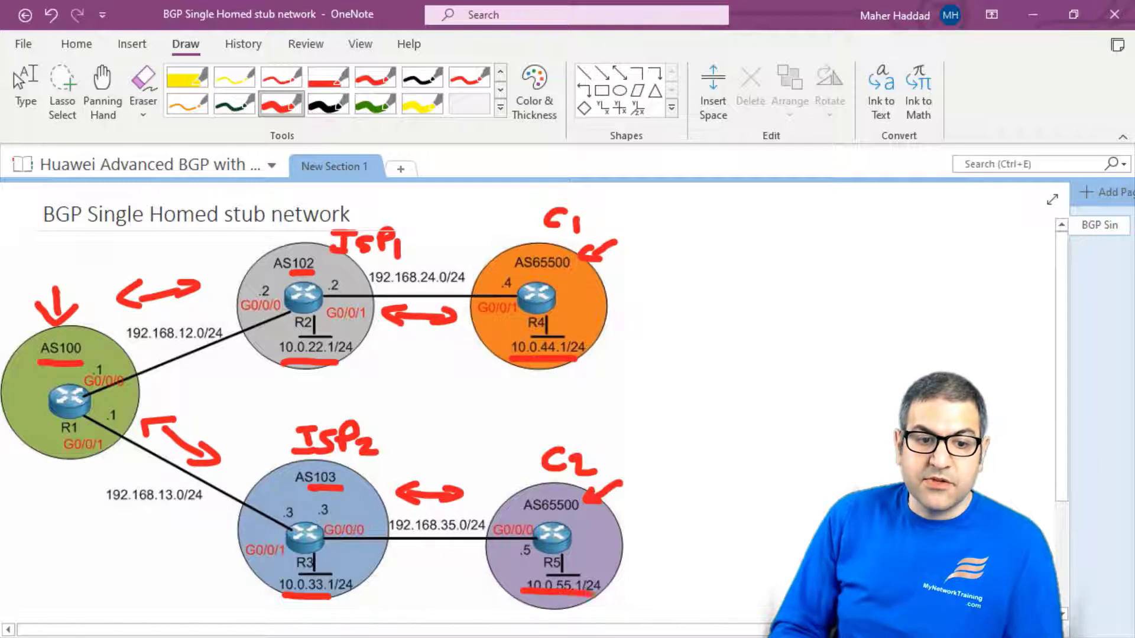
Sketch a red table box with entry lines below R1 and put a dot under each of the four underlined 10.0.x.1/24 networks.
drag(32, 480, 47, 564)
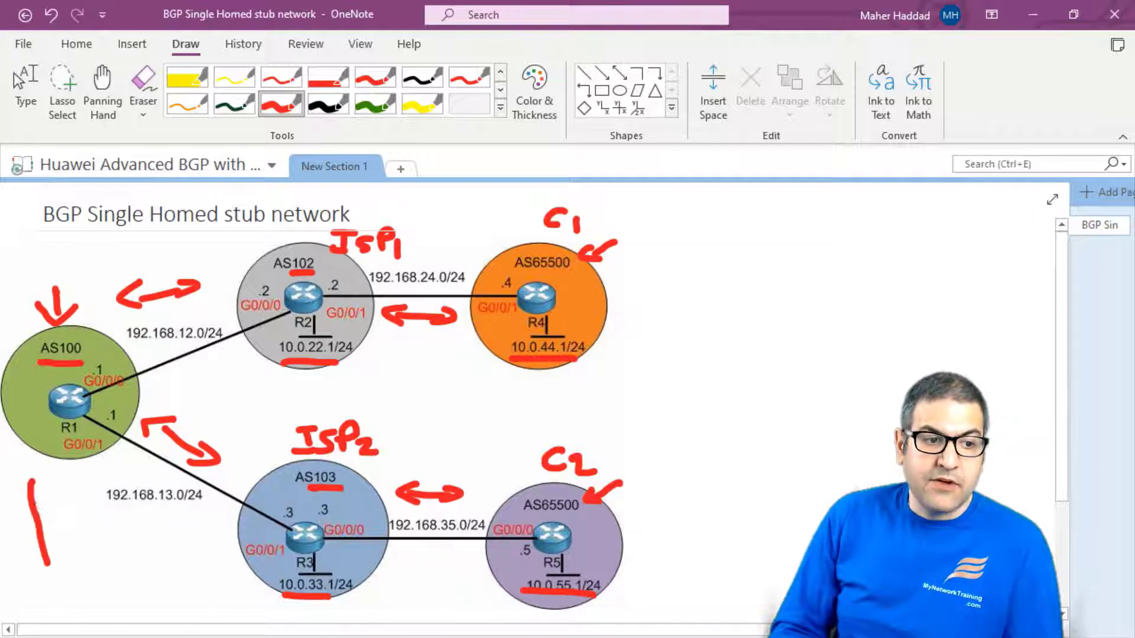
mouse_move(33, 482)
mouse_down()
mouse_move(85, 491)
mouse_move(121, 560)
mouse_move(49, 567)
mouse_up()
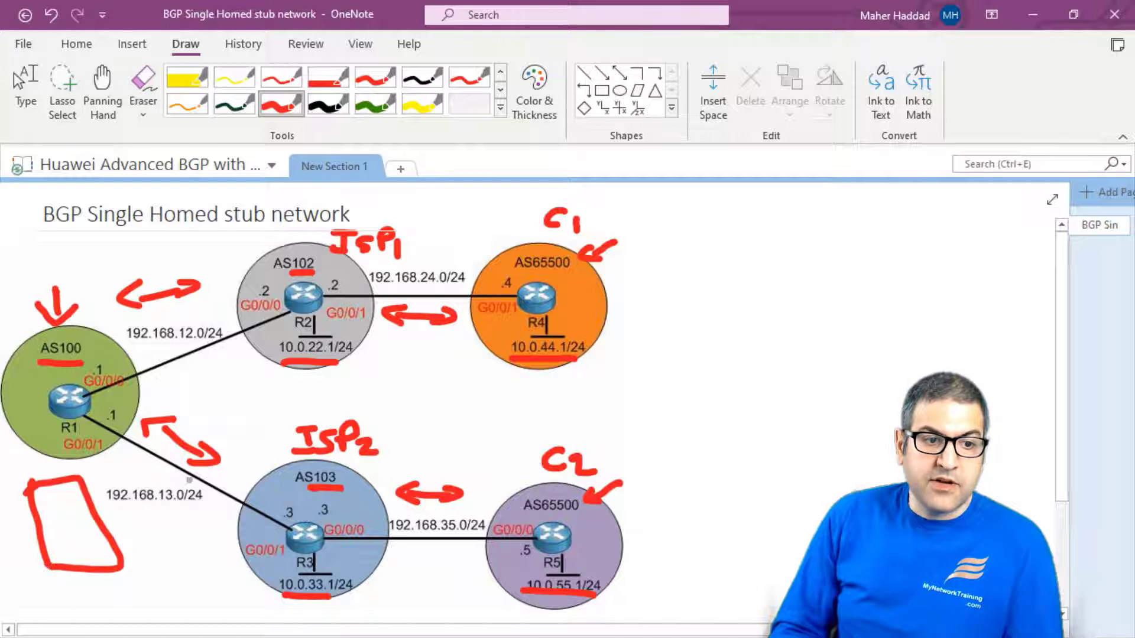
click(310, 375)
click(300, 612)
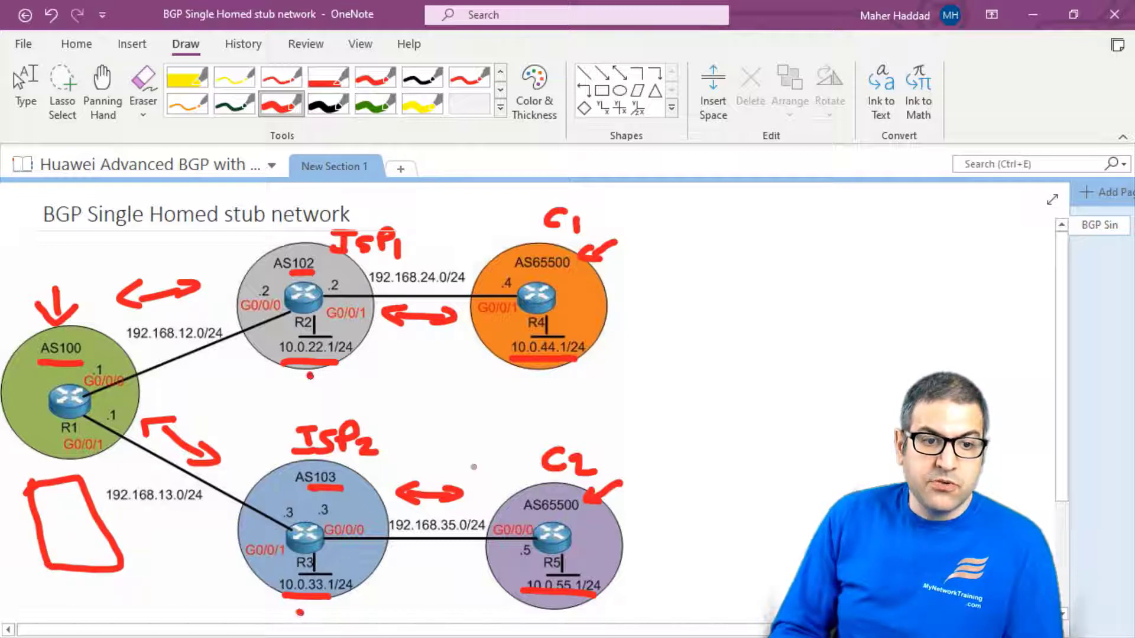
click(541, 386)
click(537, 606)
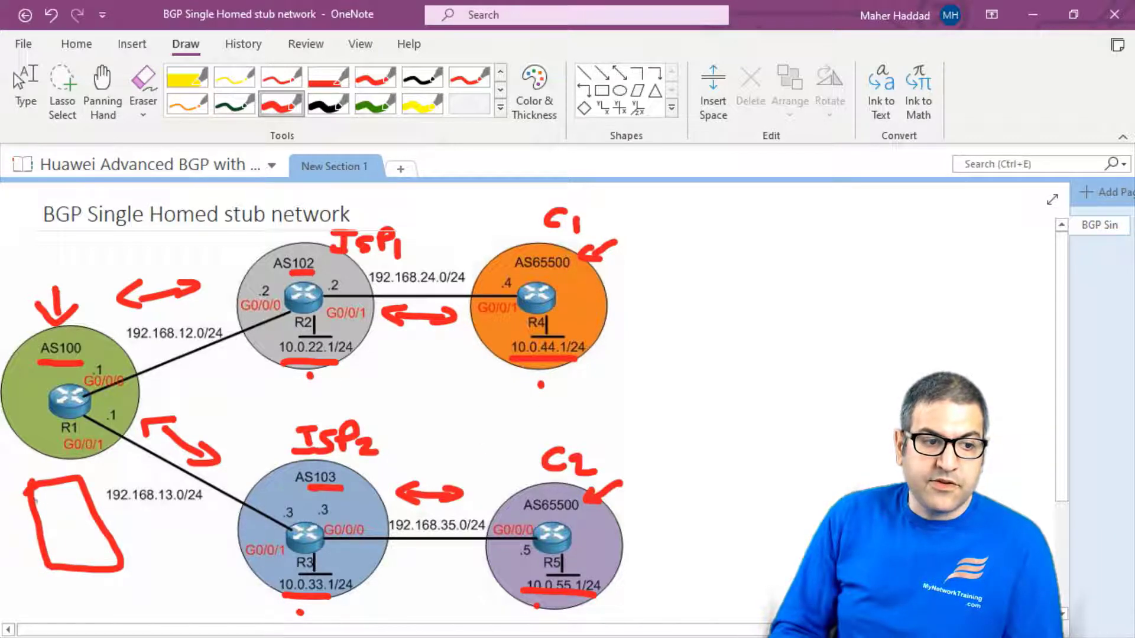
drag(46, 506, 72, 517)
mouse_move(51, 535)
mouse_down()
mouse_move(75, 535)
mouse_move(81, 553)
mouse_up()
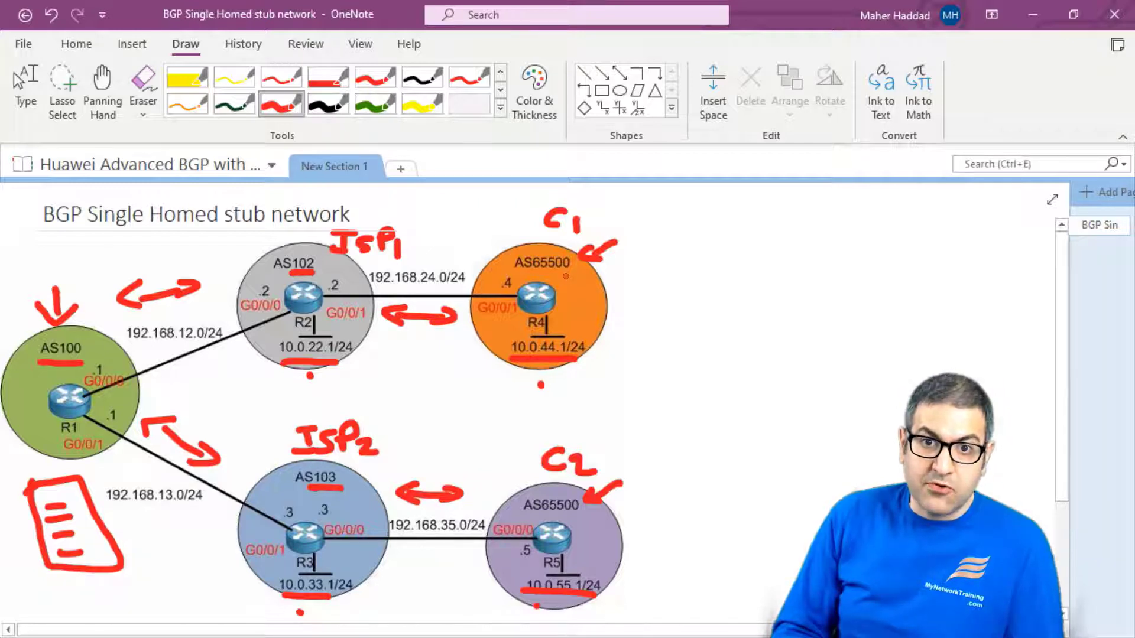
Add red arrows pointing at AS102 and AS103, underline both AS65500 labels, and make a stroke beside R1.
mouse_move(236, 263)
mouse_down()
mouse_move(251, 249)
mouse_move(246, 267)
mouse_move(222, 270)
mouse_up()
mouse_move(256, 449)
mouse_down()
mouse_move(272, 470)
mouse_move(278, 457)
mouse_up()
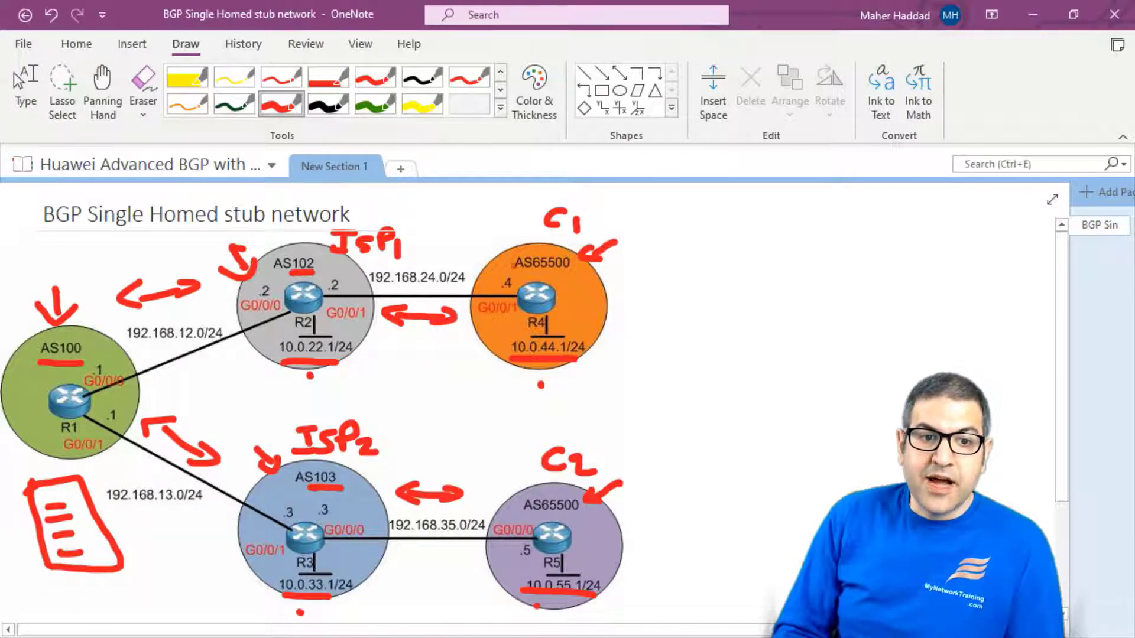
drag(509, 274, 570, 272)
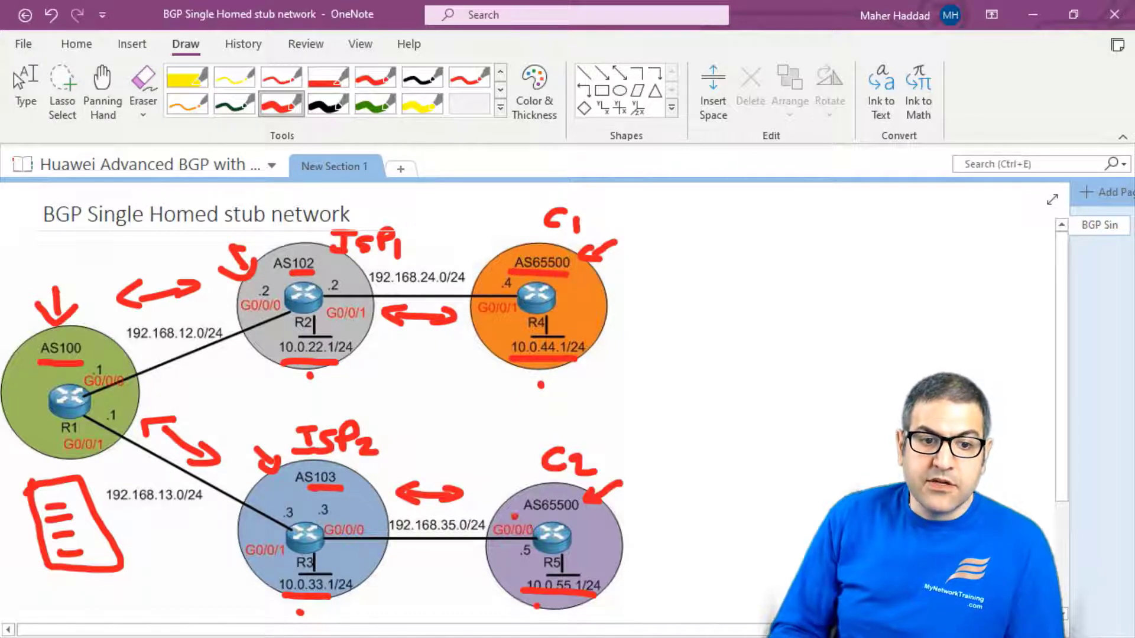
drag(515, 516, 578, 515)
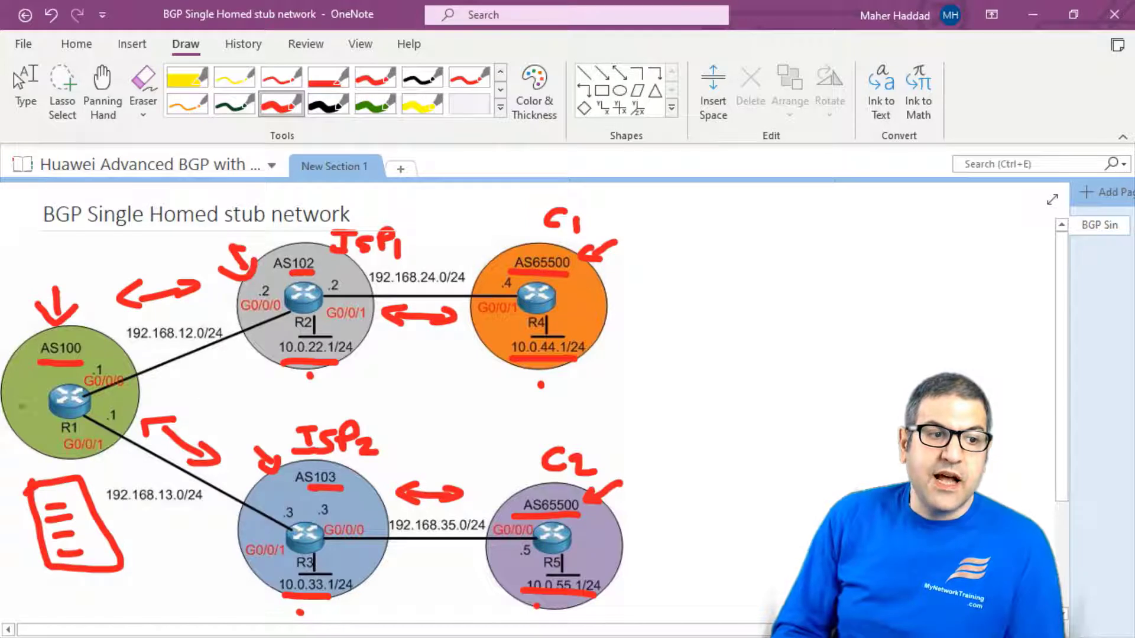
mouse_move(52, 398)
mouse_down()
mouse_move(30, 395)
mouse_move(17, 370)
mouse_move(5, 414)
mouse_move(34, 403)
mouse_up()
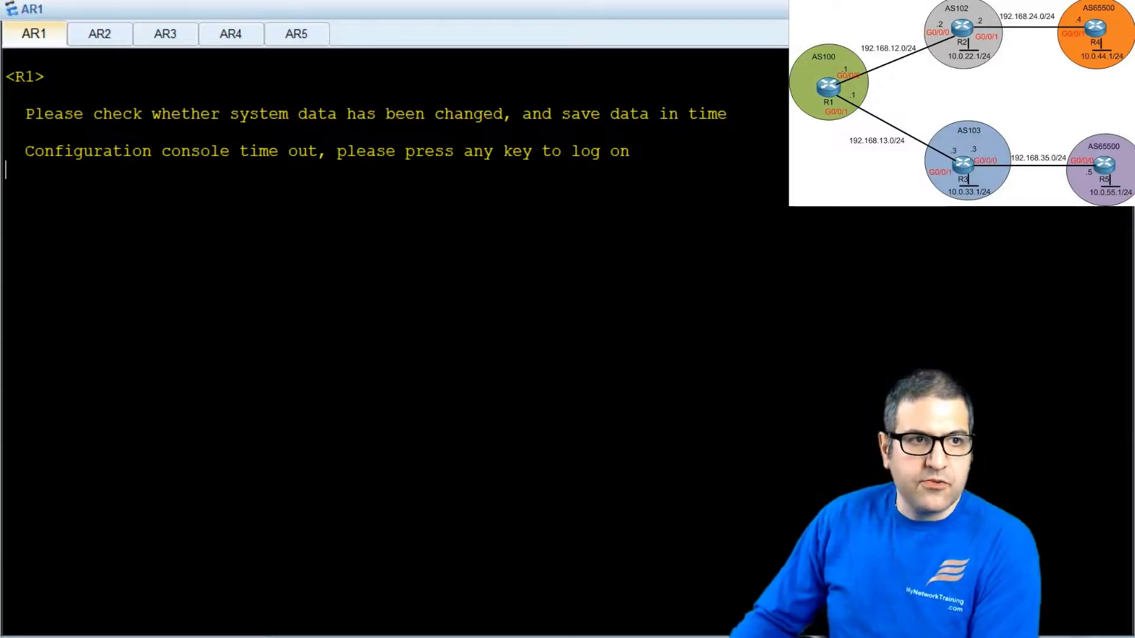
Log on to R1's console, list its interfaces with display ip int brief, and highlight the GigabitEthernet entries.
key(Return)
text(dis)
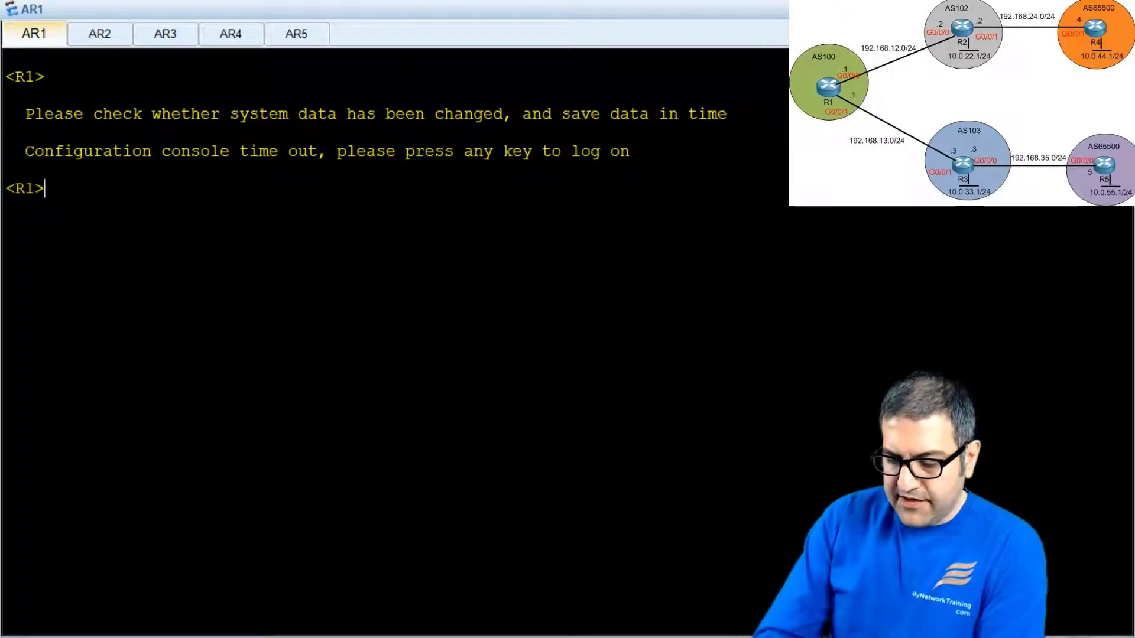
key(Tab)
text(ip int brif)
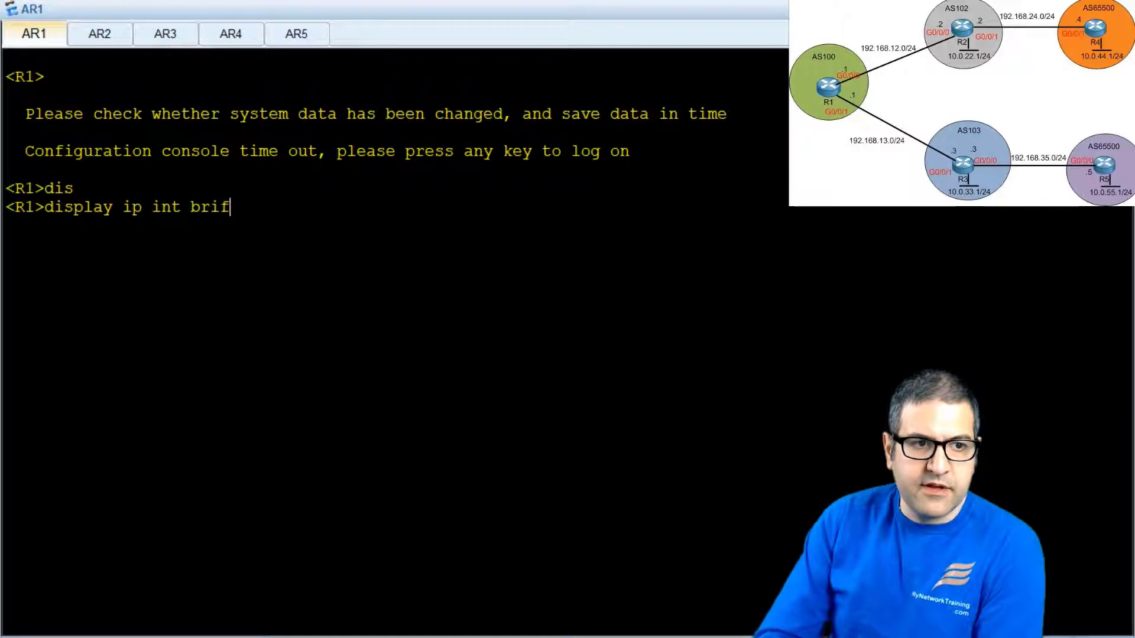
key(Return)
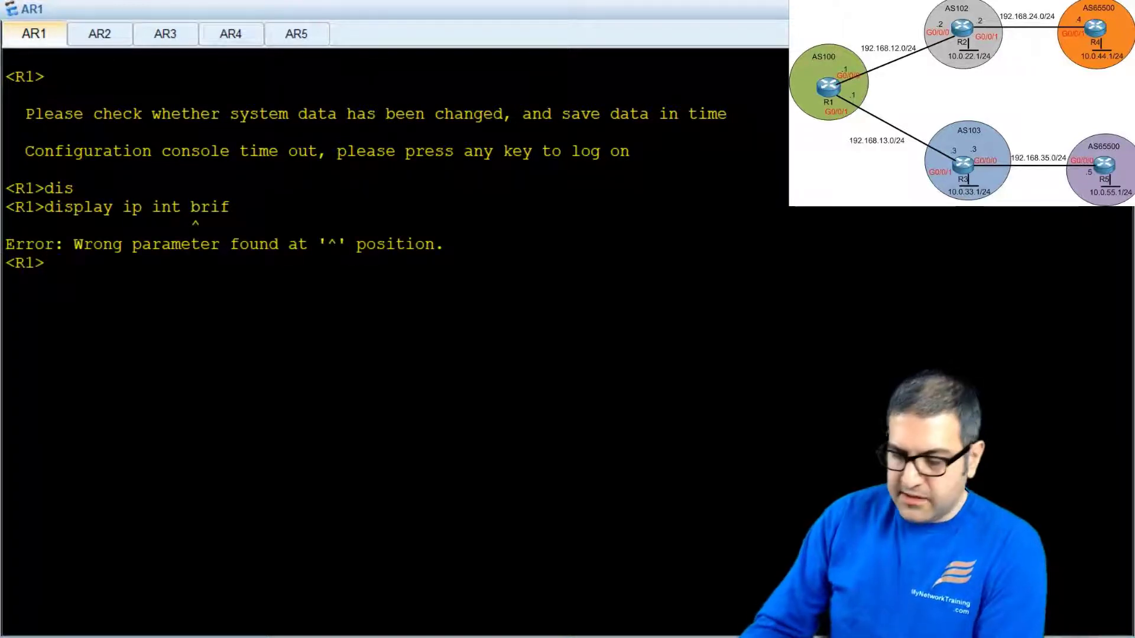
key(Up)
key(BackSpace)
key(Tab)
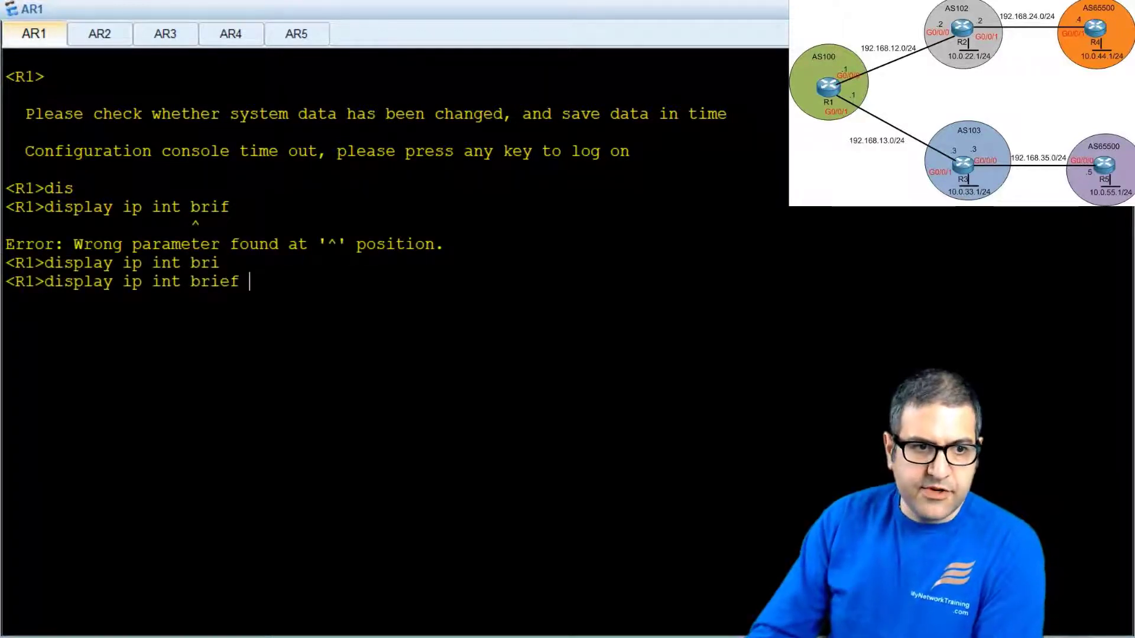
key(Return)
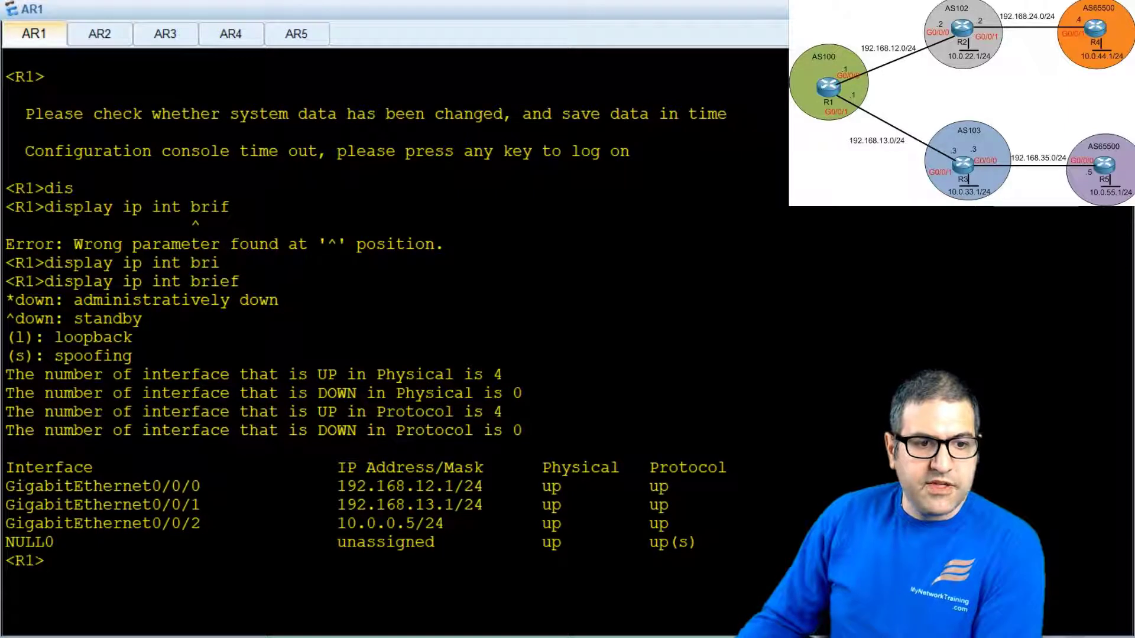
drag(327, 505, 482, 486)
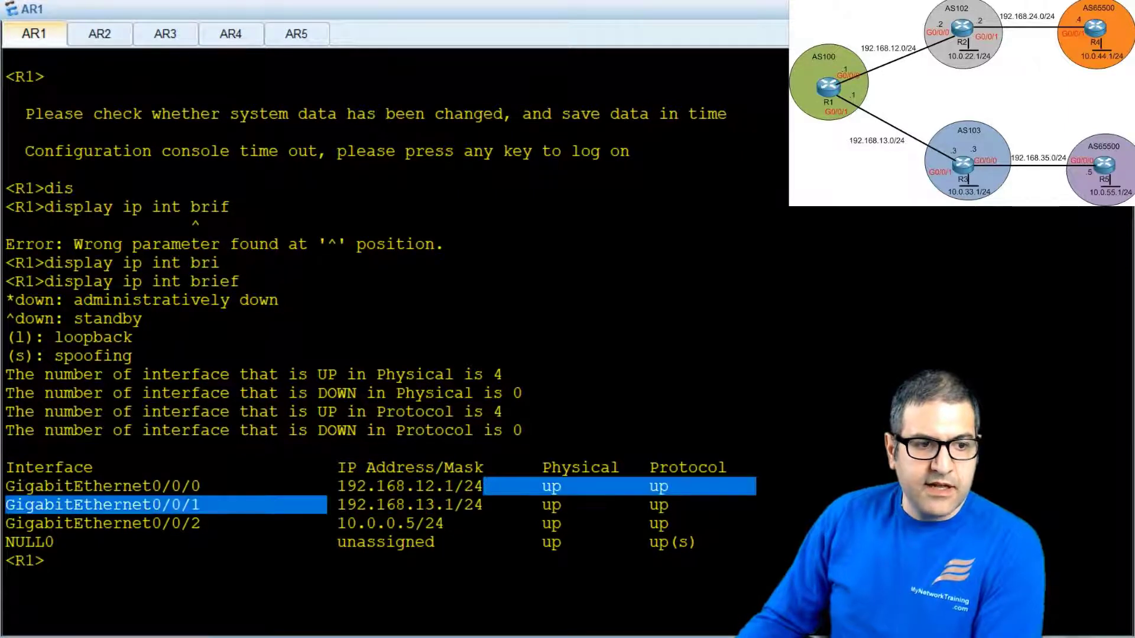
drag(83, 524, 459, 522)
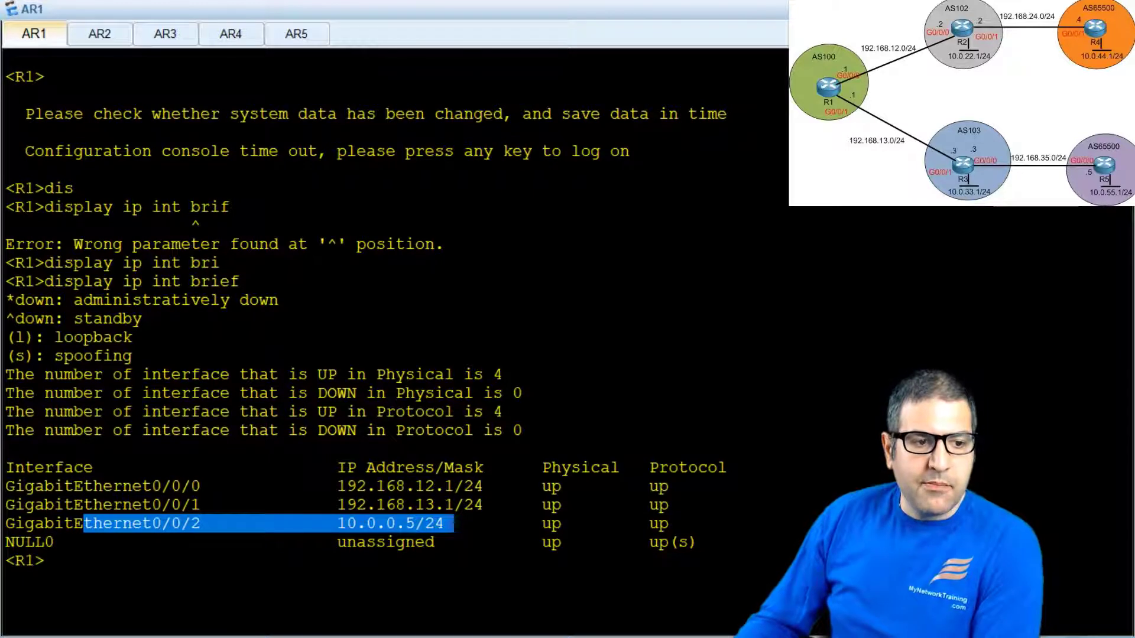
Test R1's internet connectivity by pinging 8.8.8.8.
key(ctrl+c)
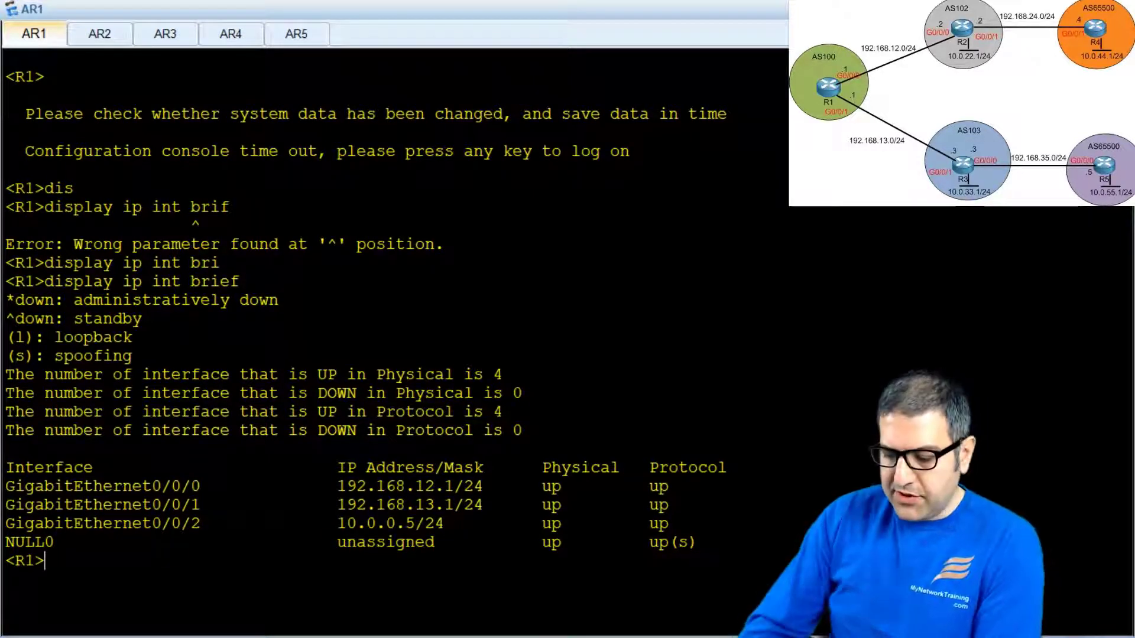
text(ping 8.8.8.8)
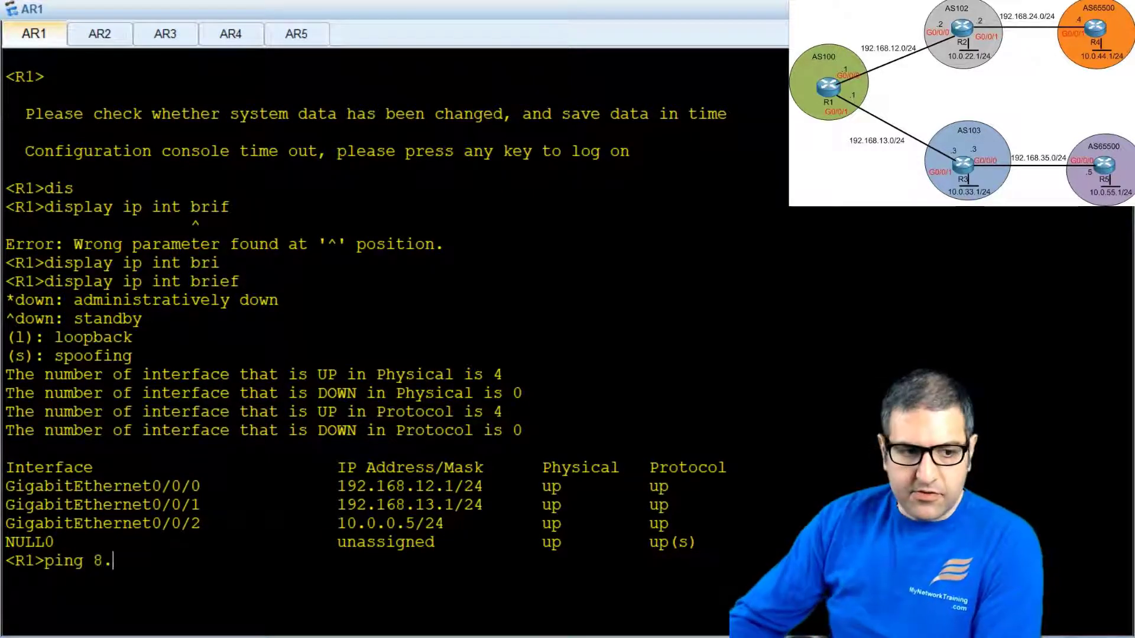
key(Return)
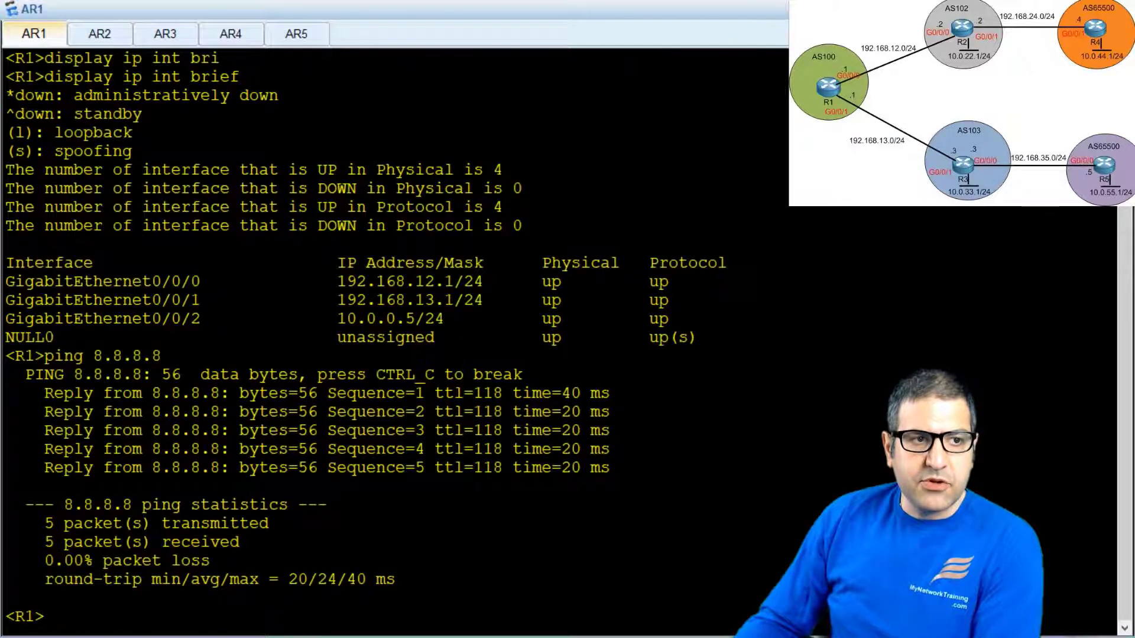
Log on to R2's console, list its interfaces with display ip int brief, and highlight the LoopBack0 name and address.
click(101, 34)
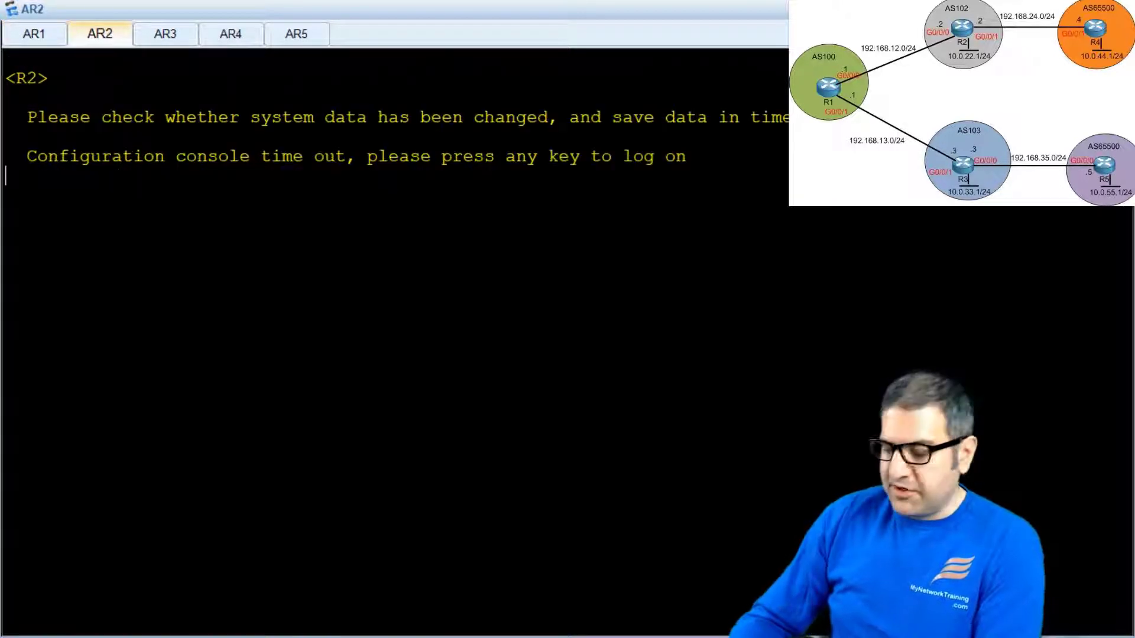
key(Return)
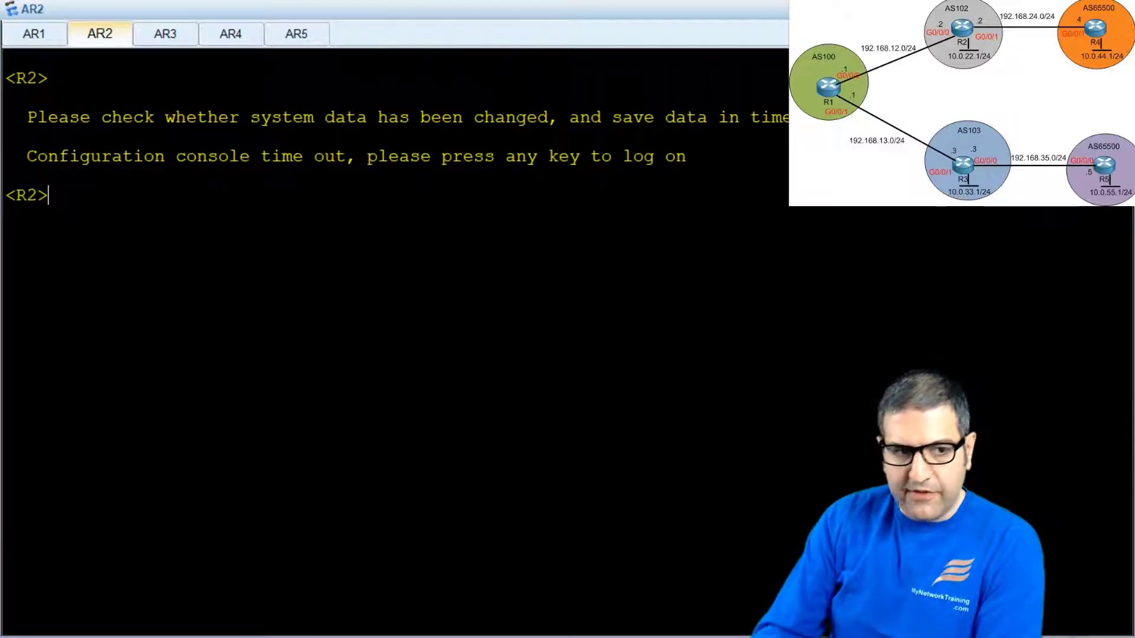
text(dis)
key(Tab)
text(ip int brief)
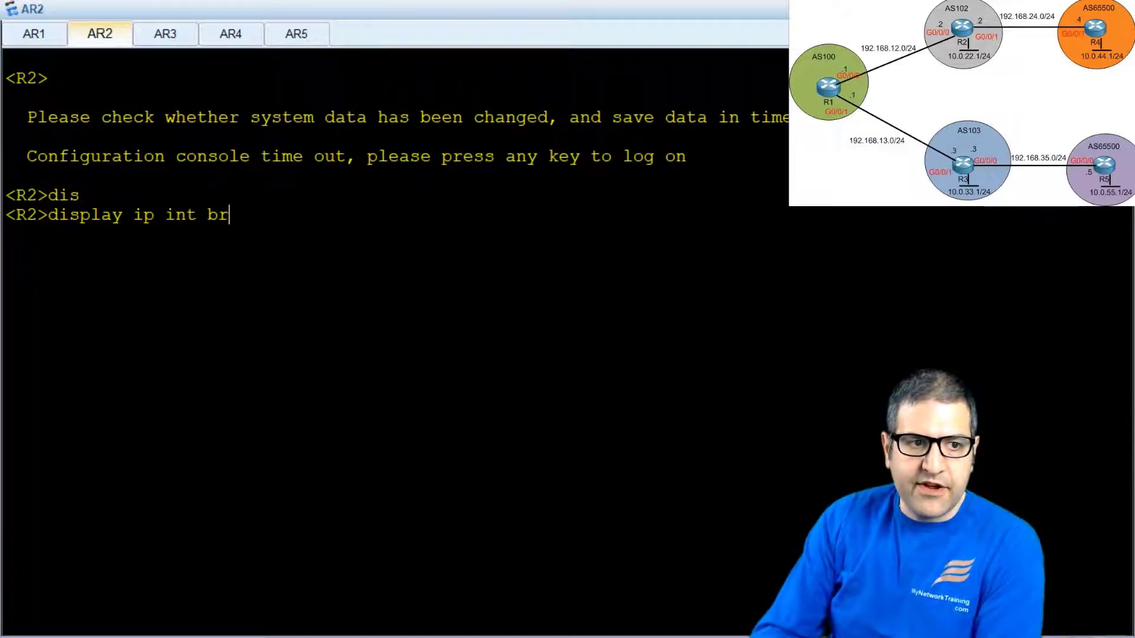
key(Return)
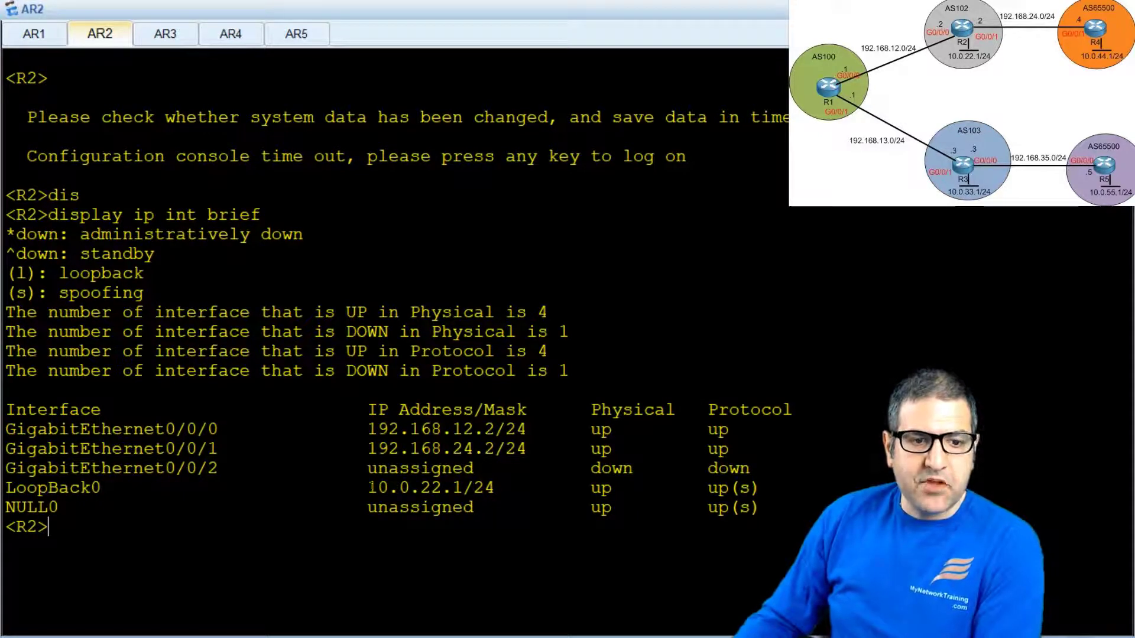
drag(371, 486, 460, 491)
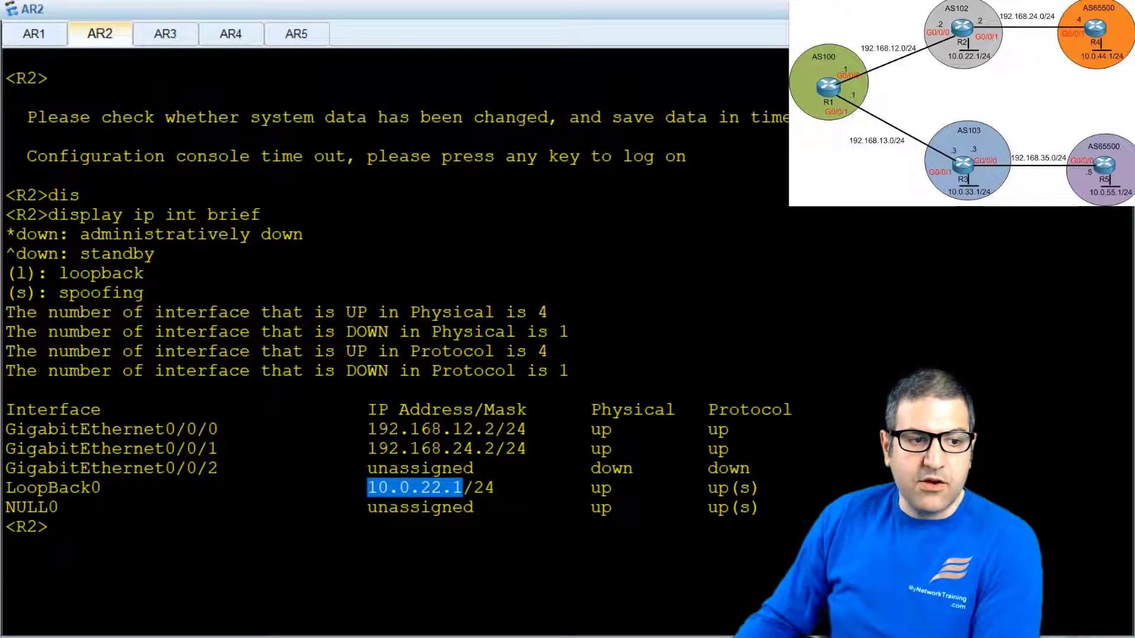
drag(102, 488, 6, 482)
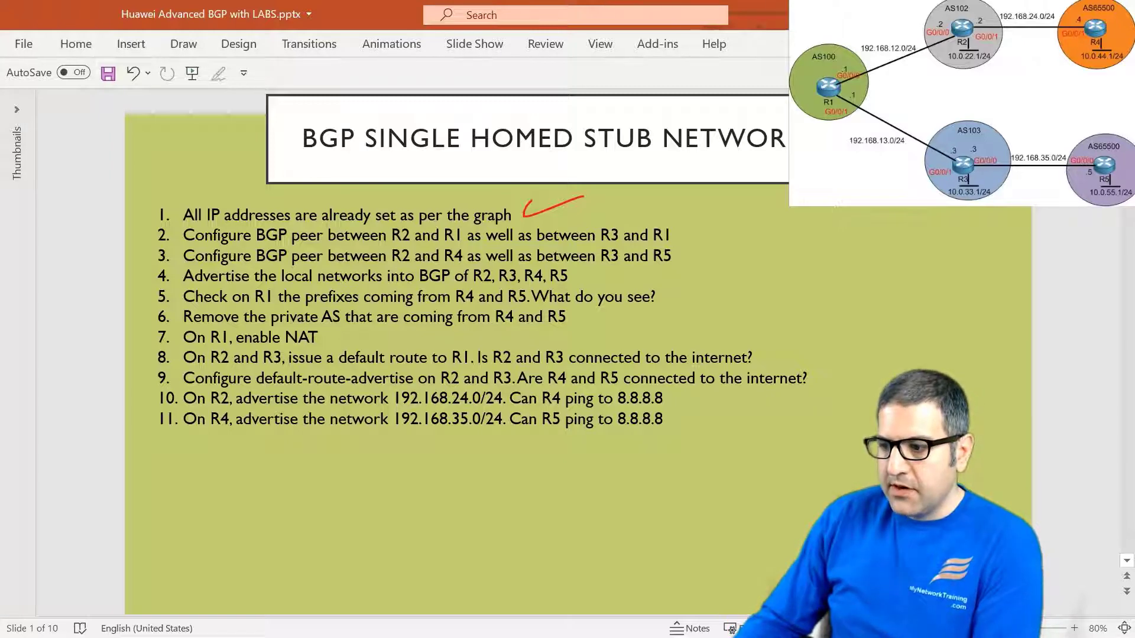
Switch from the slides to the eNSP router consoles and clear R1's console output.
key(alt+Tab)
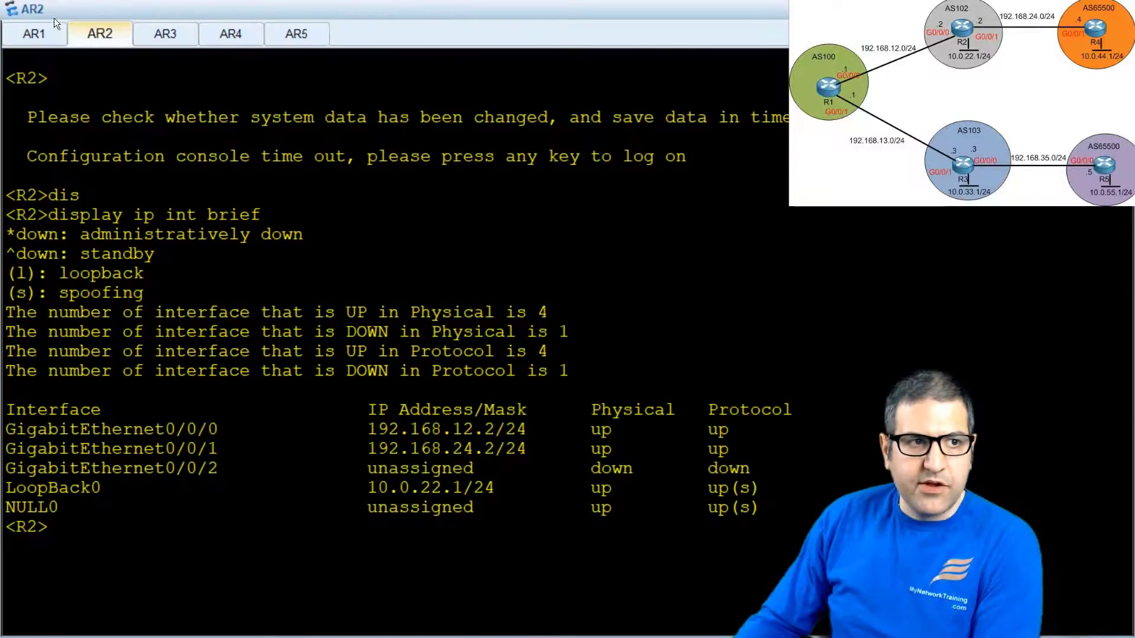
click(36, 34)
right_click(373, 228)
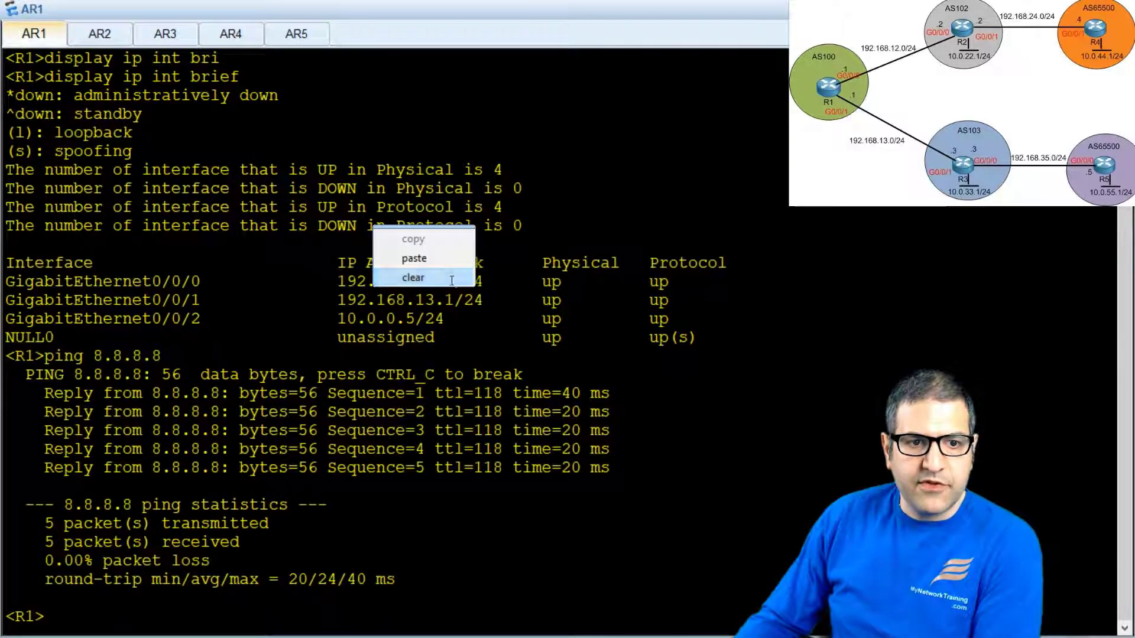
click(428, 278)
key(Return)
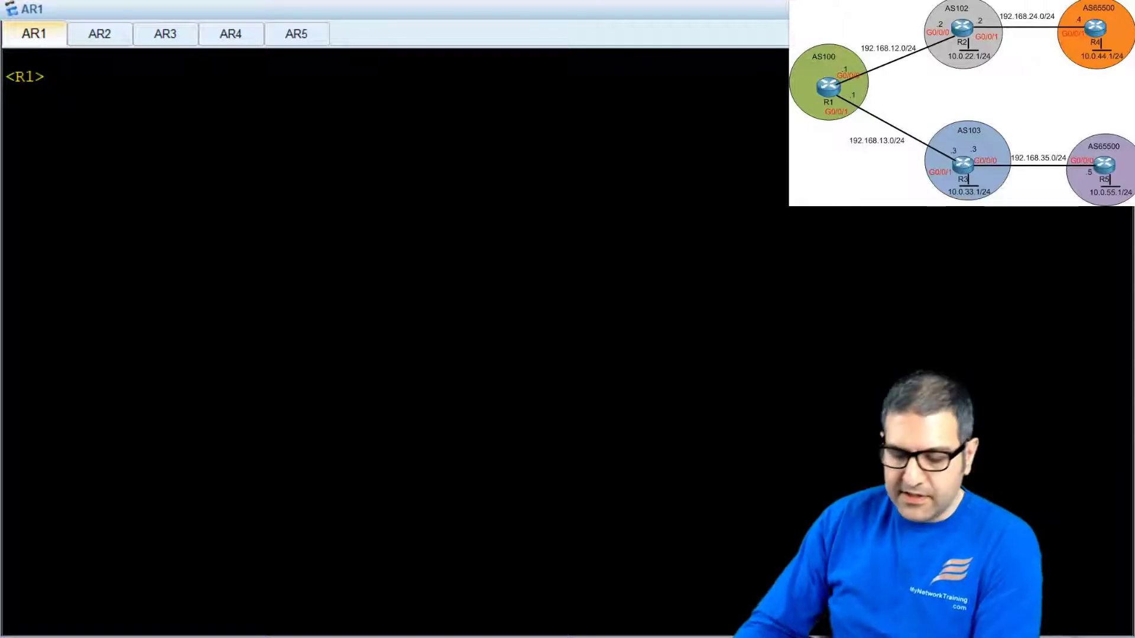
Enter system view on R1 and start the BGP process with AS number 100.
text(sys)
key(Tab)
key(Return)
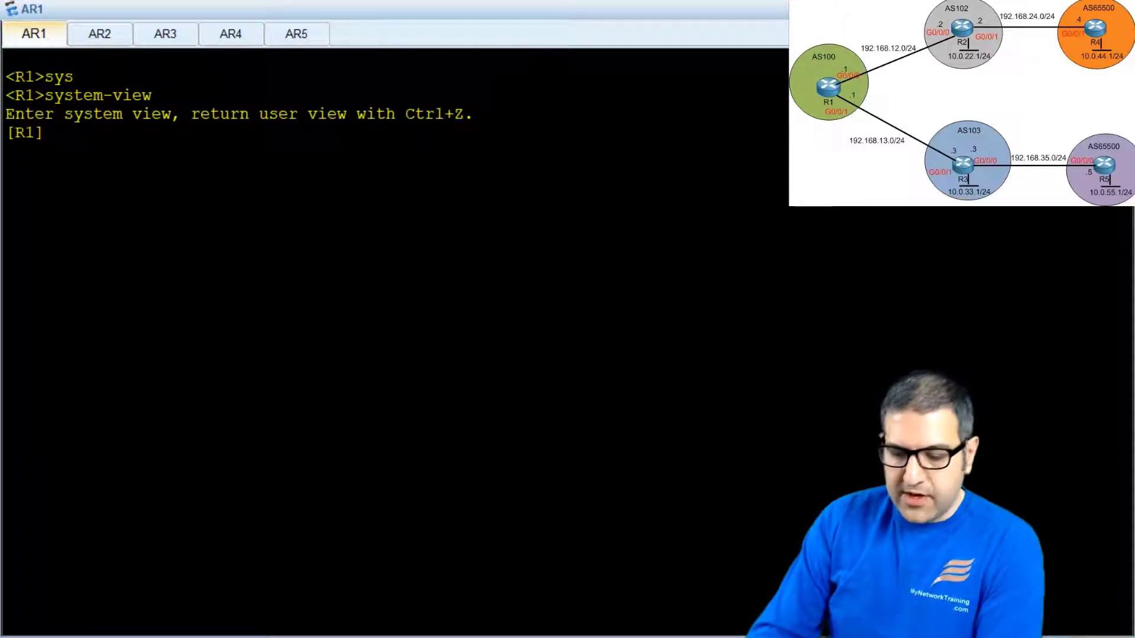
text(bgp )
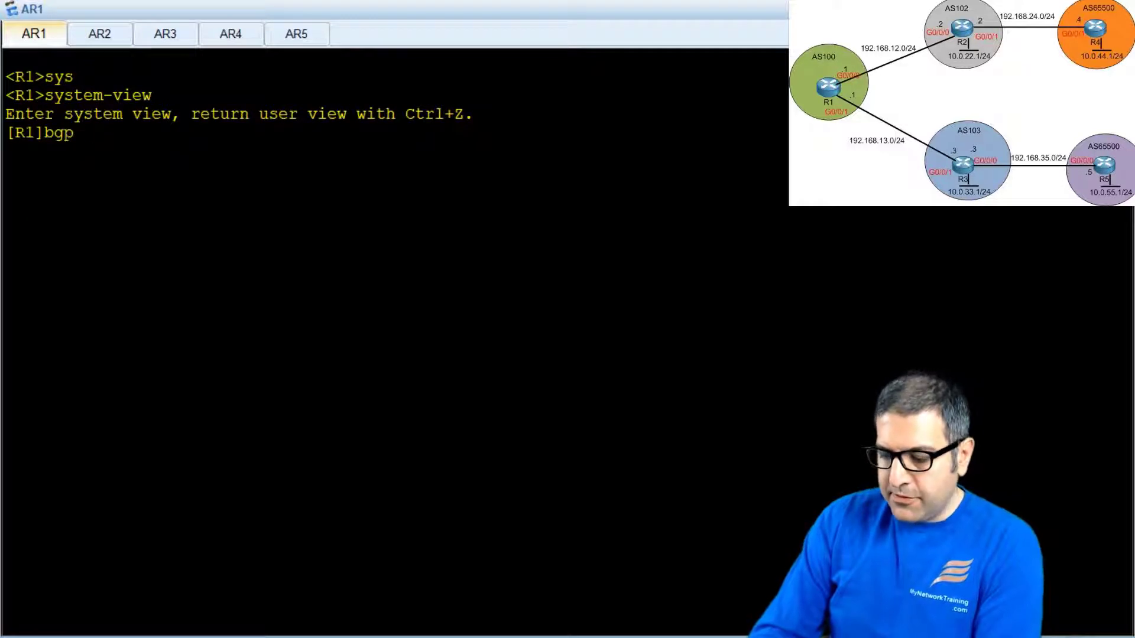
text(100)
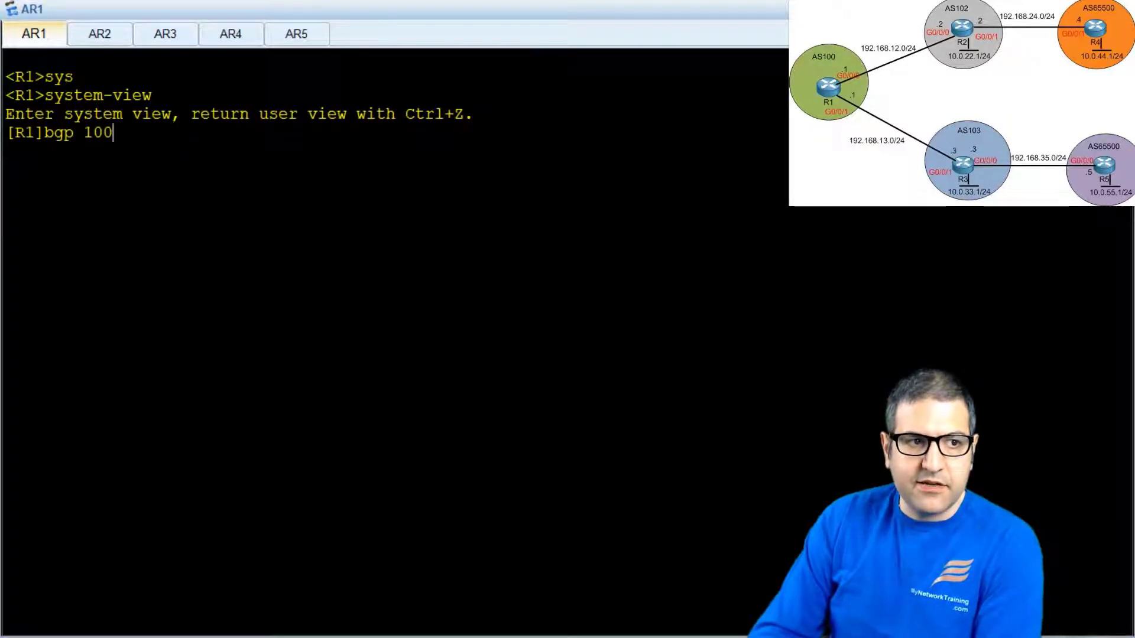
key(Return)
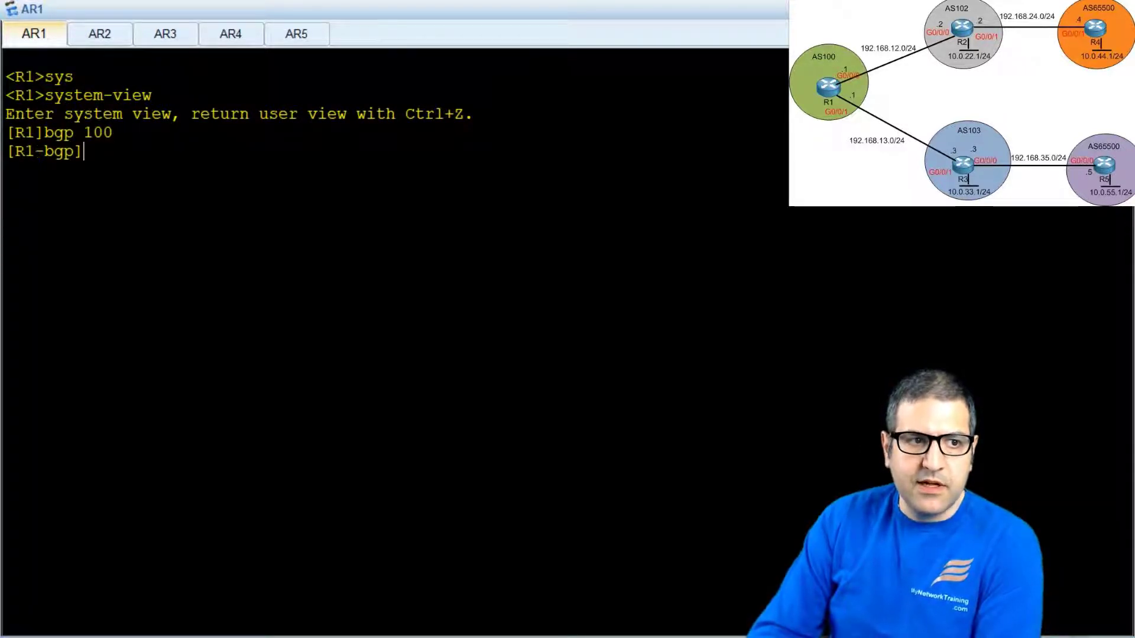
Set R1's BGP router ID to 1.1.1.1.
text(rou)
key(Tab)
key(Tab)
text(1.1.1.1)
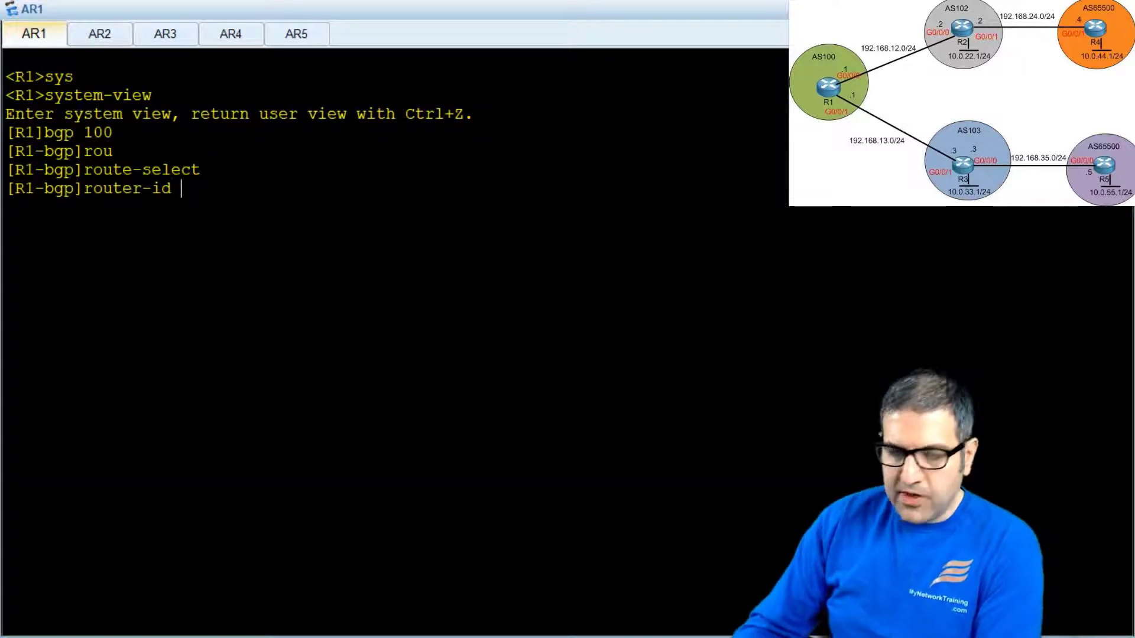
key(Return)
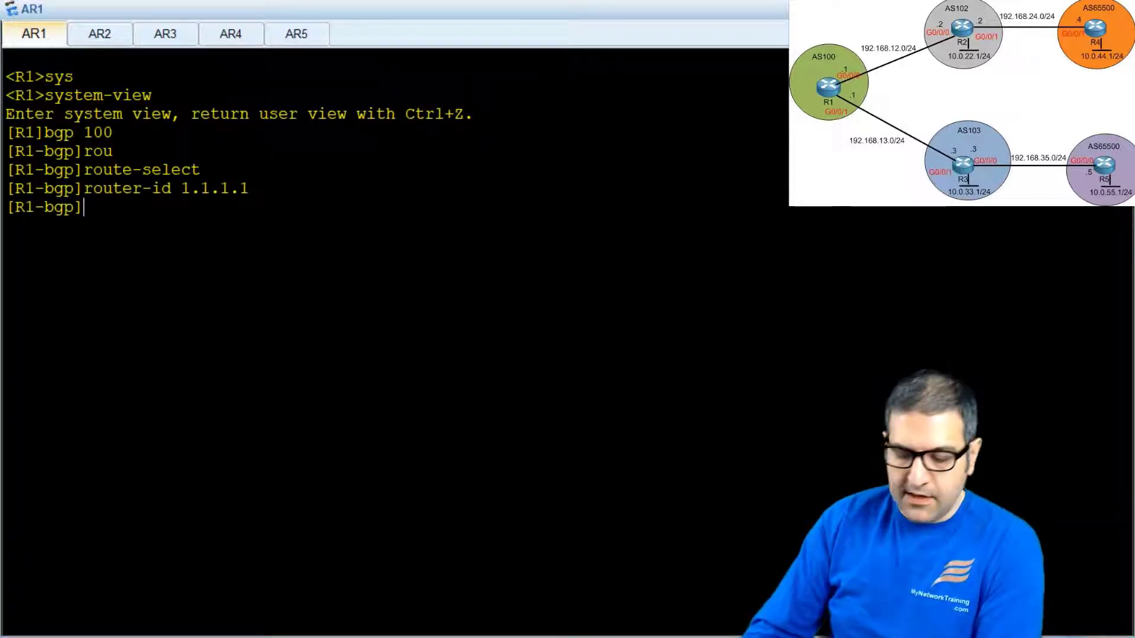
Configure R2 as a BGP peer on R1 using address 192.168.12.2 and AS number 102.
text(peer)
key(Tab)
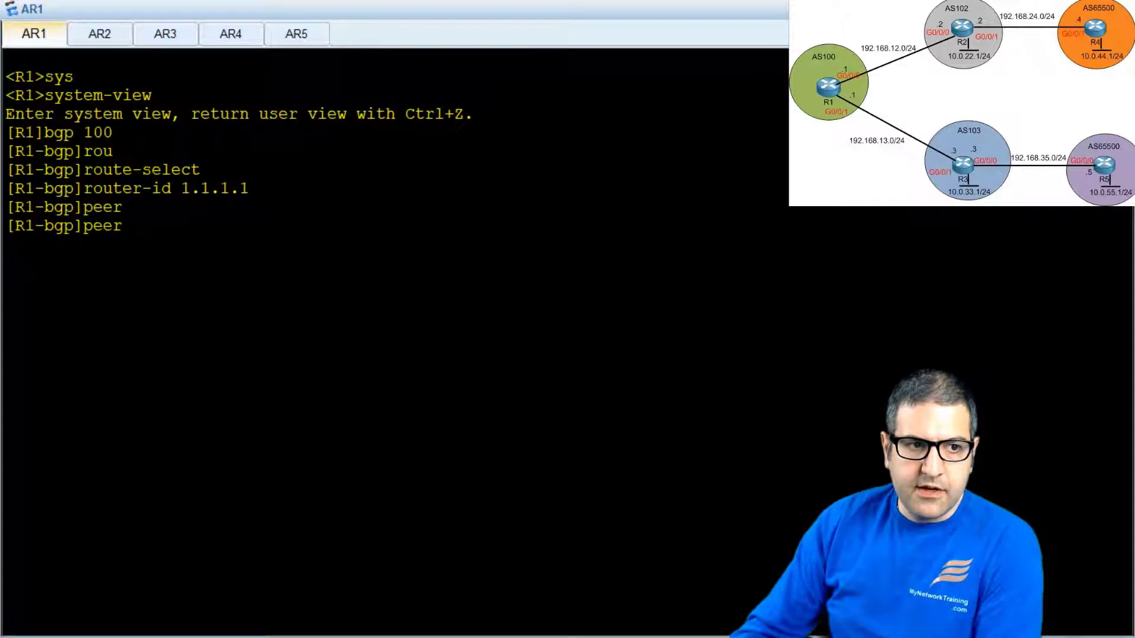
text(192.168.)
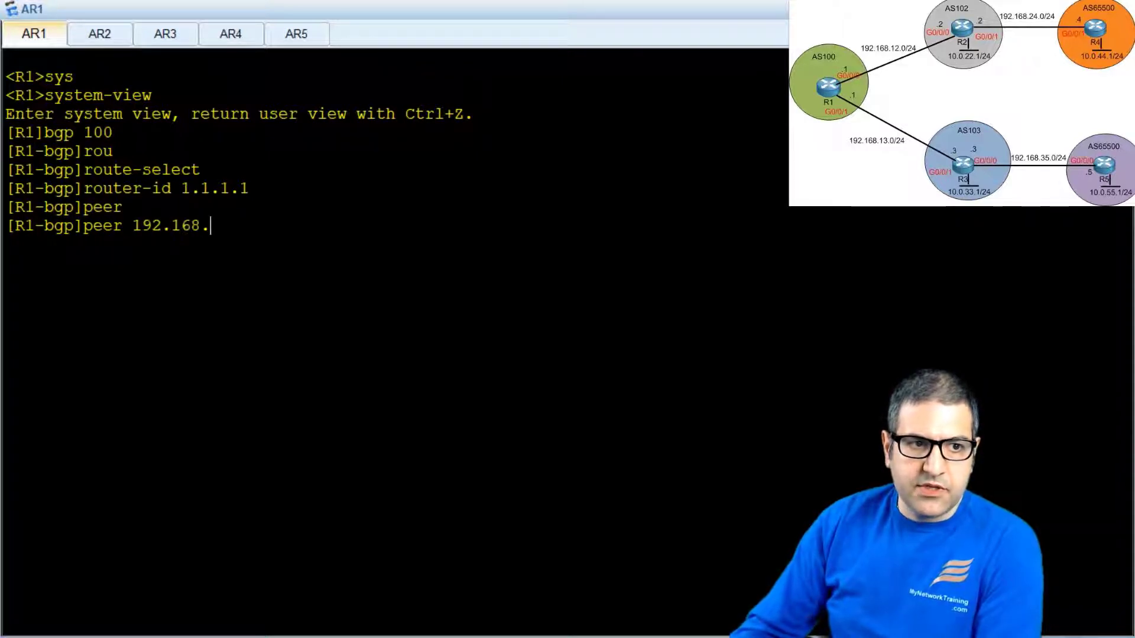
text(12.2 as)
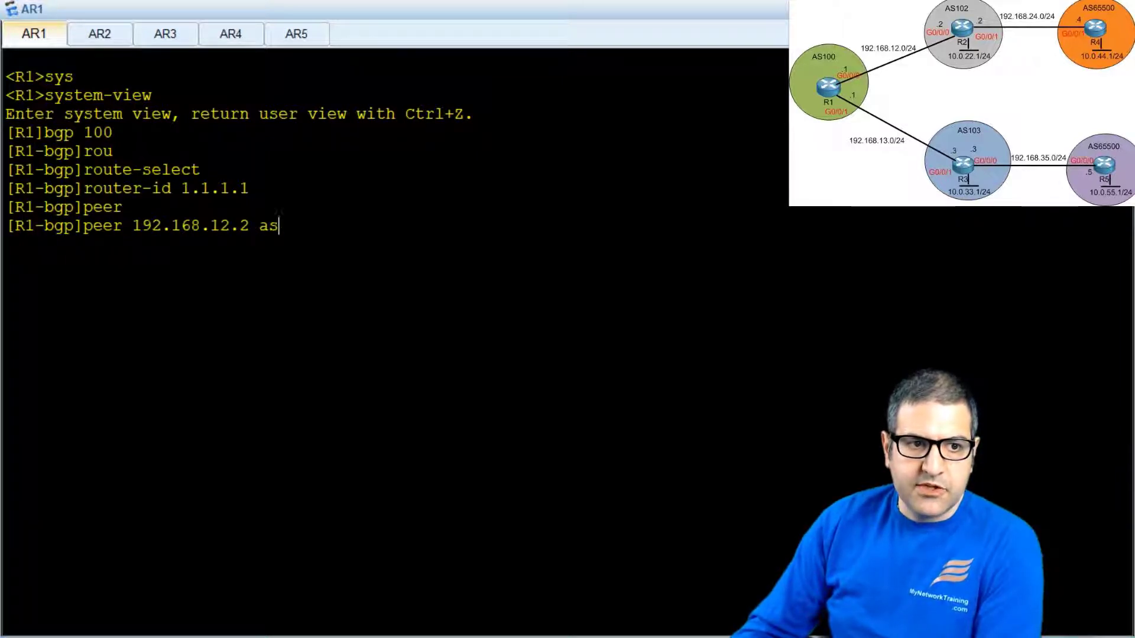
key(Tab)
text(102)
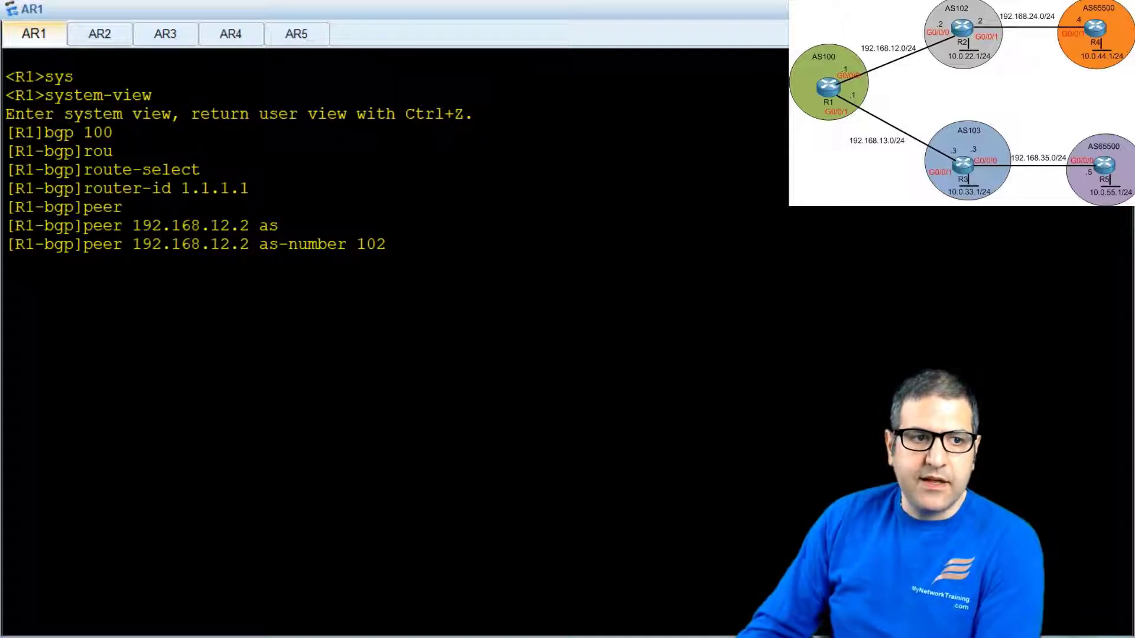
key(Return)
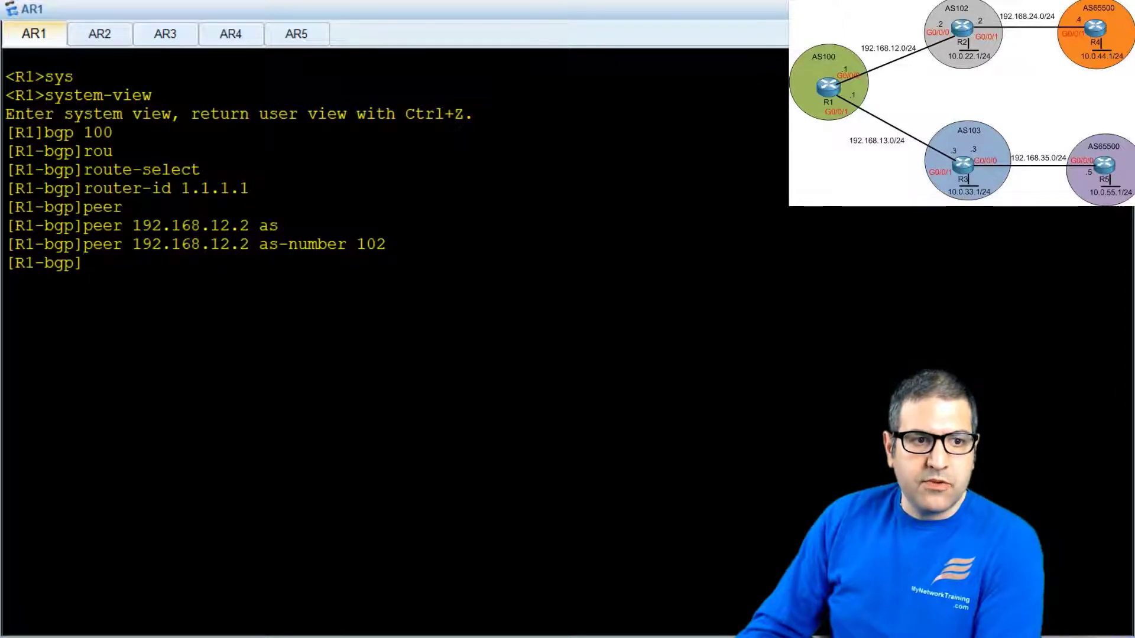
Configure R3 as a BGP peer on R1 using address 192.168.13.3 and AS number 103.
text(pee)
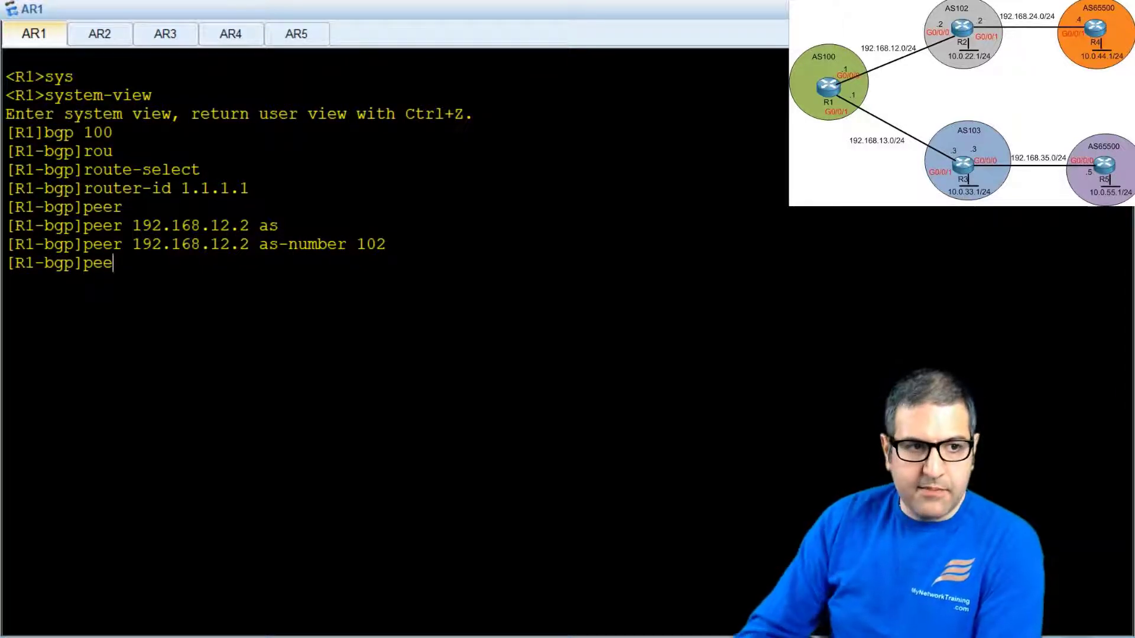
text(r 192.168.)
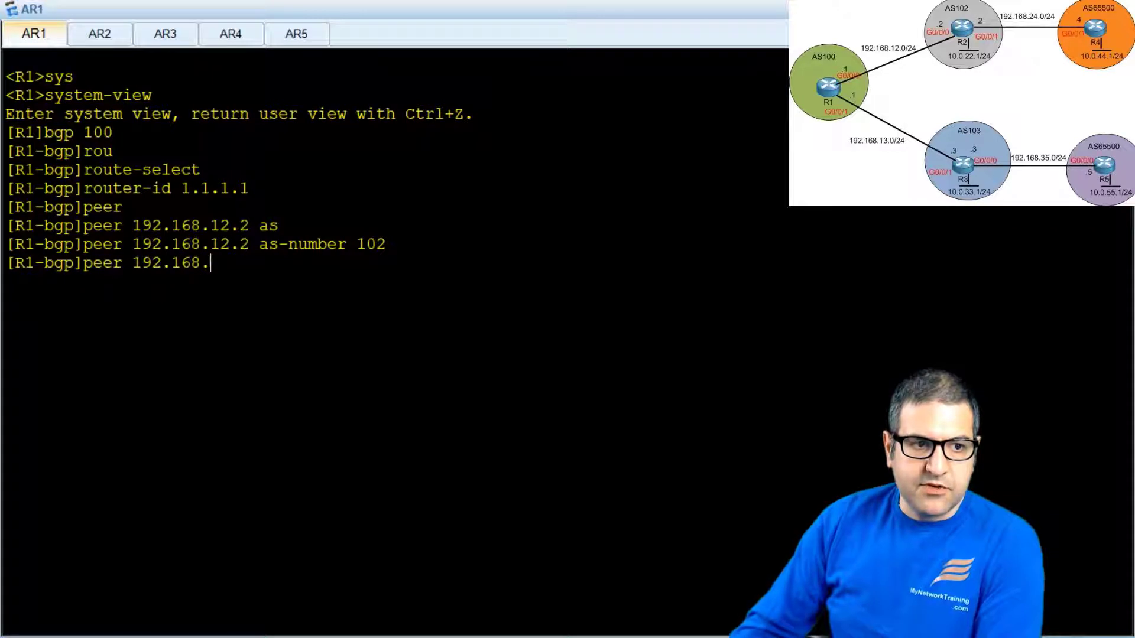
text(13.3 as)
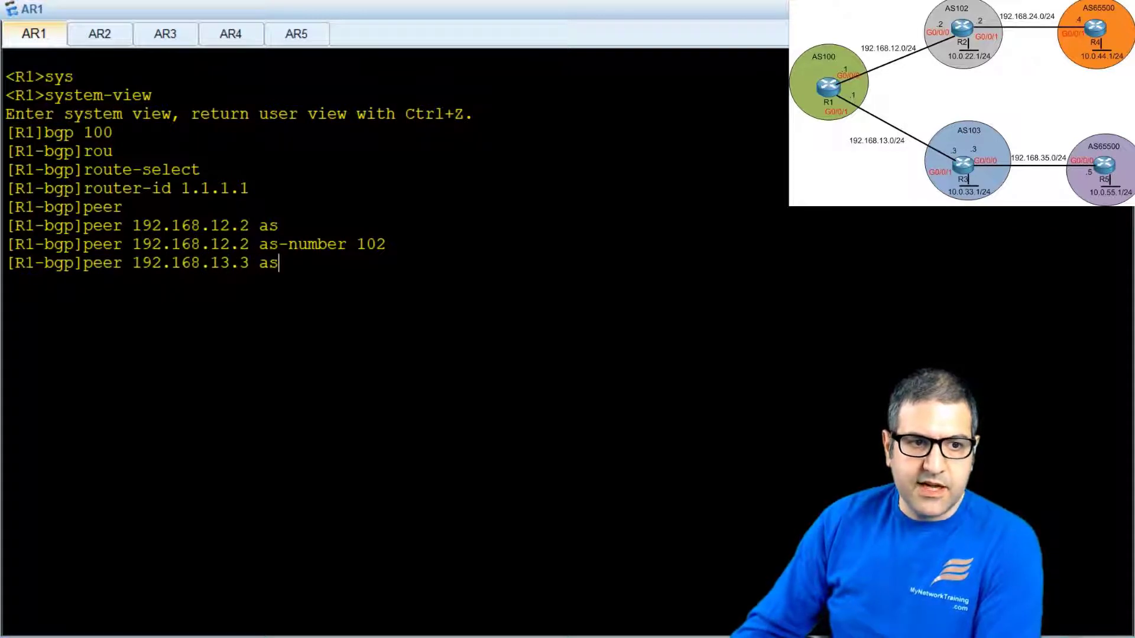
key(Tab)
key(Tab)
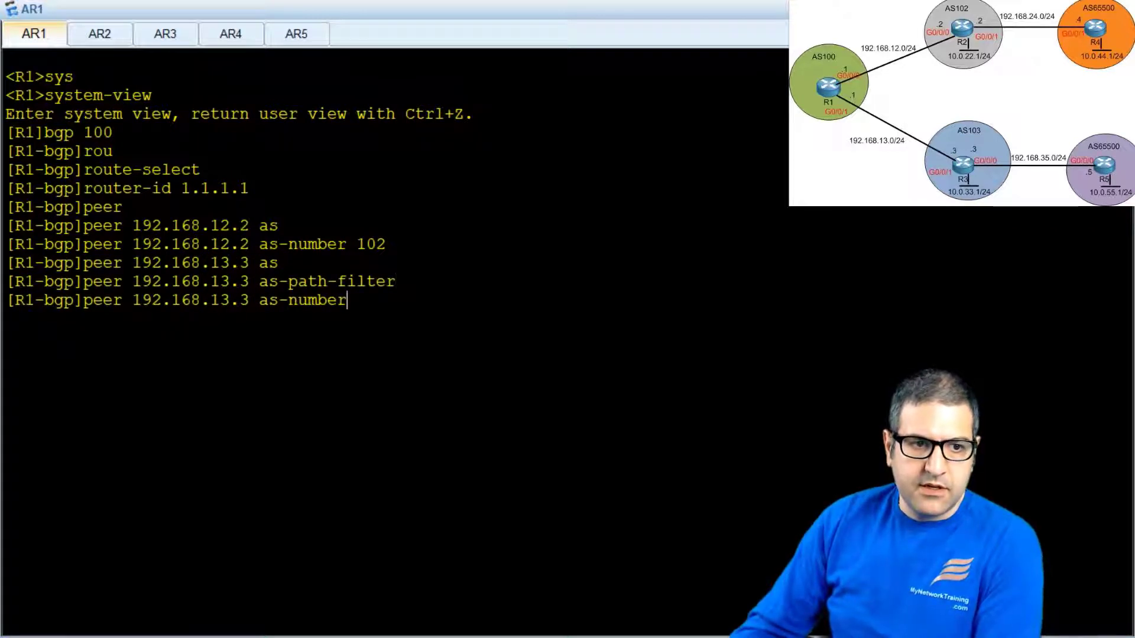
text(103)
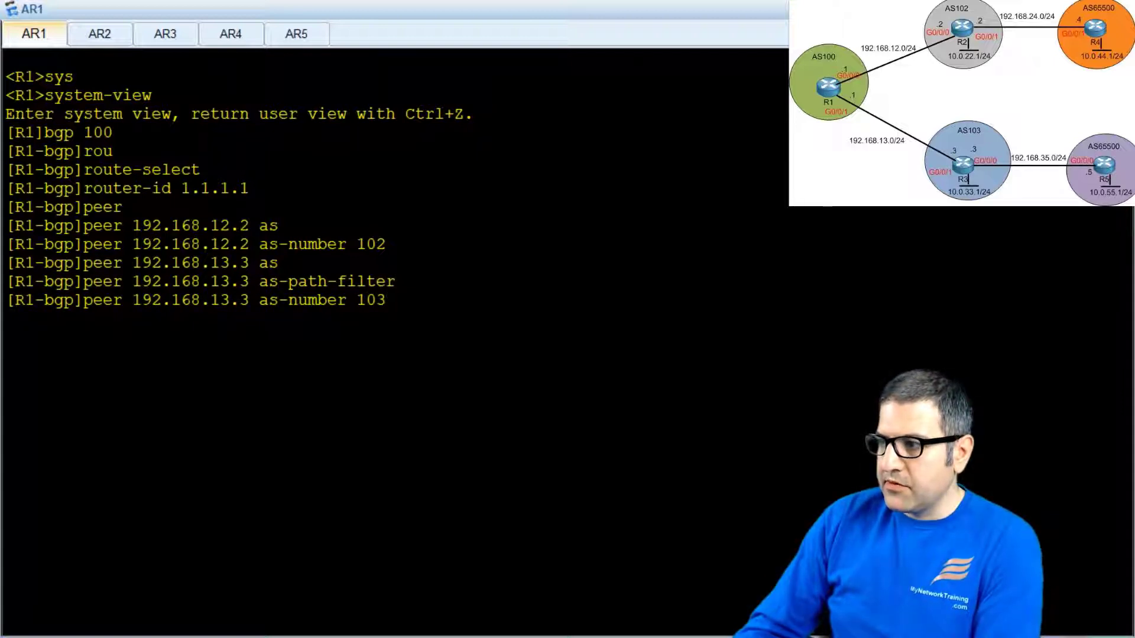
key(Return)
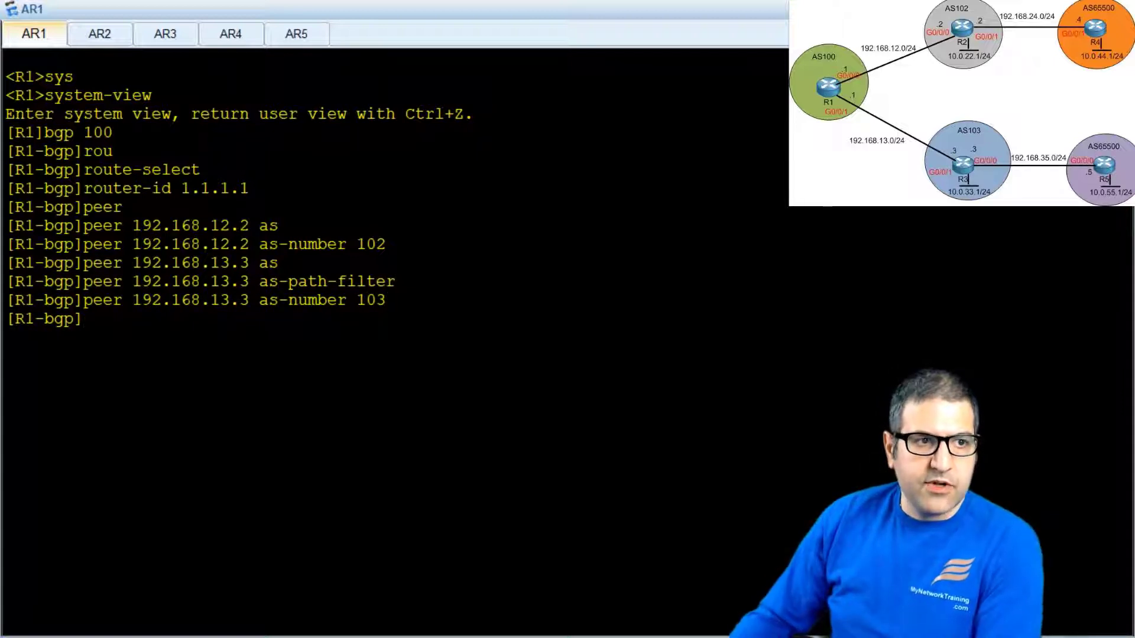
On R2's console, enter system view and start the BGP process with AS number 102.
click(107, 44)
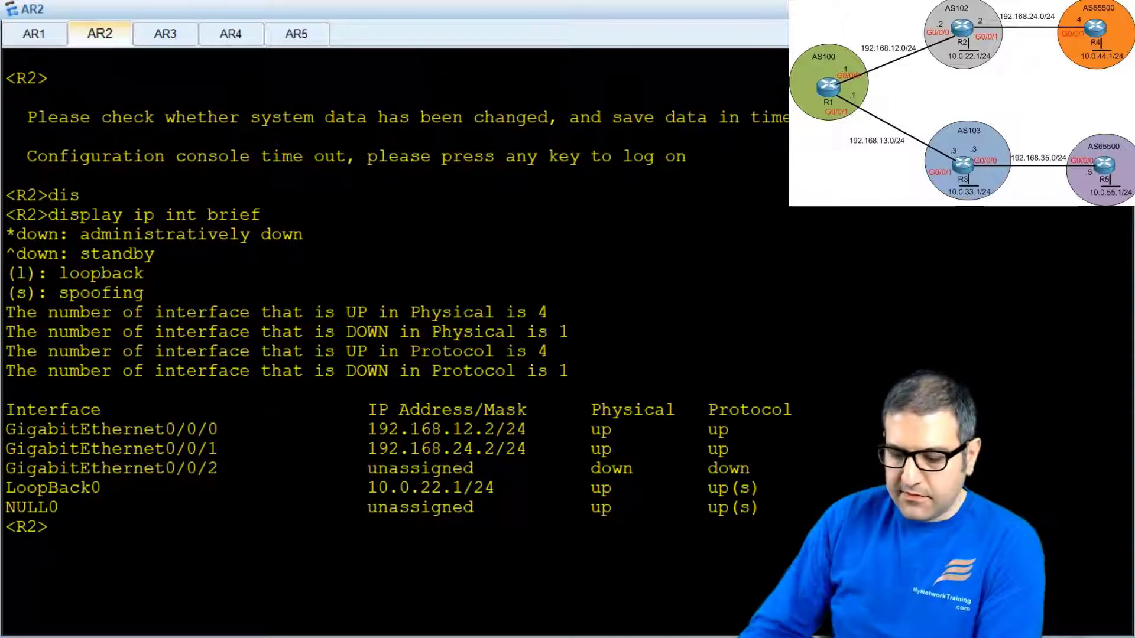
text(sys)
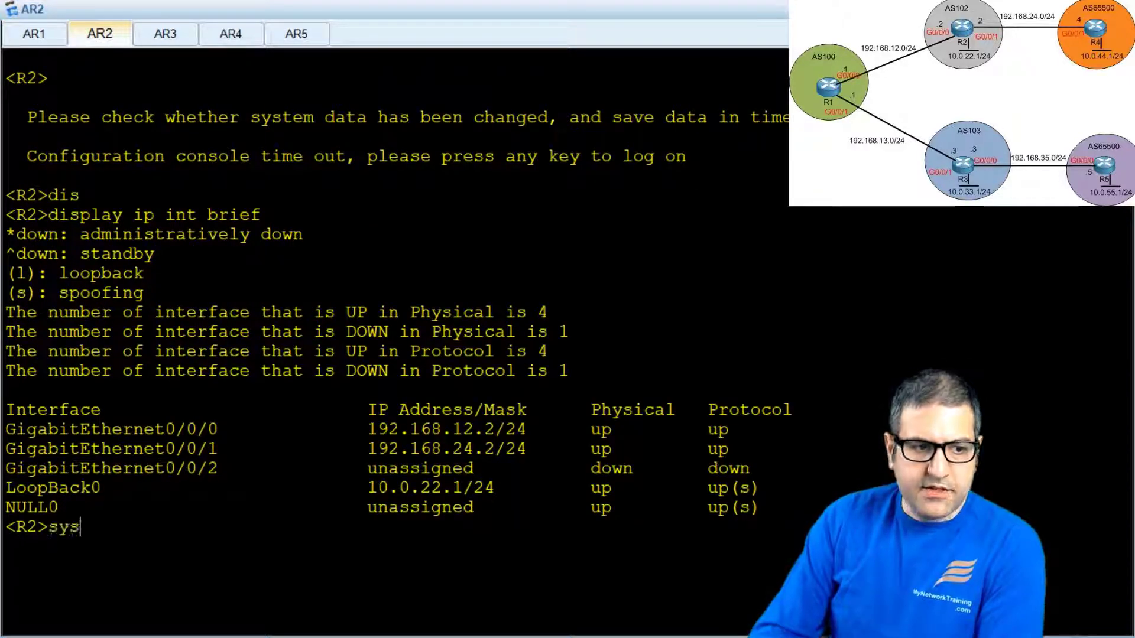
key(Tab)
key(Return)
text(bg)
text(p 102)
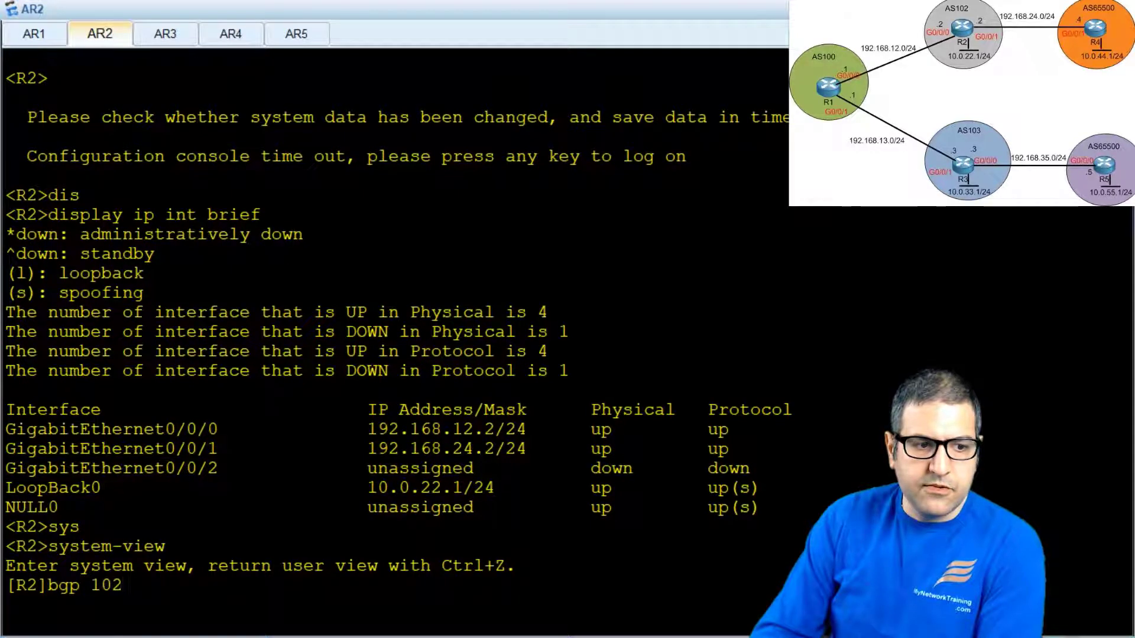
key(Return)
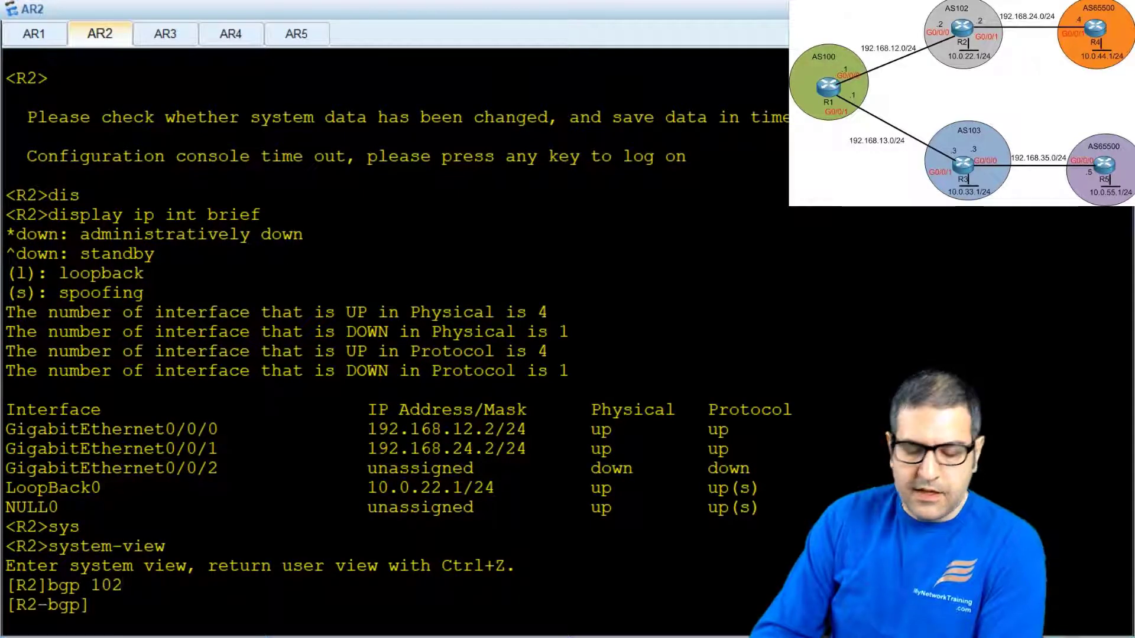
Set R2's BGP router ID to 2.2.2.2.
text(rot)
key(BackSpace)
text(ut)
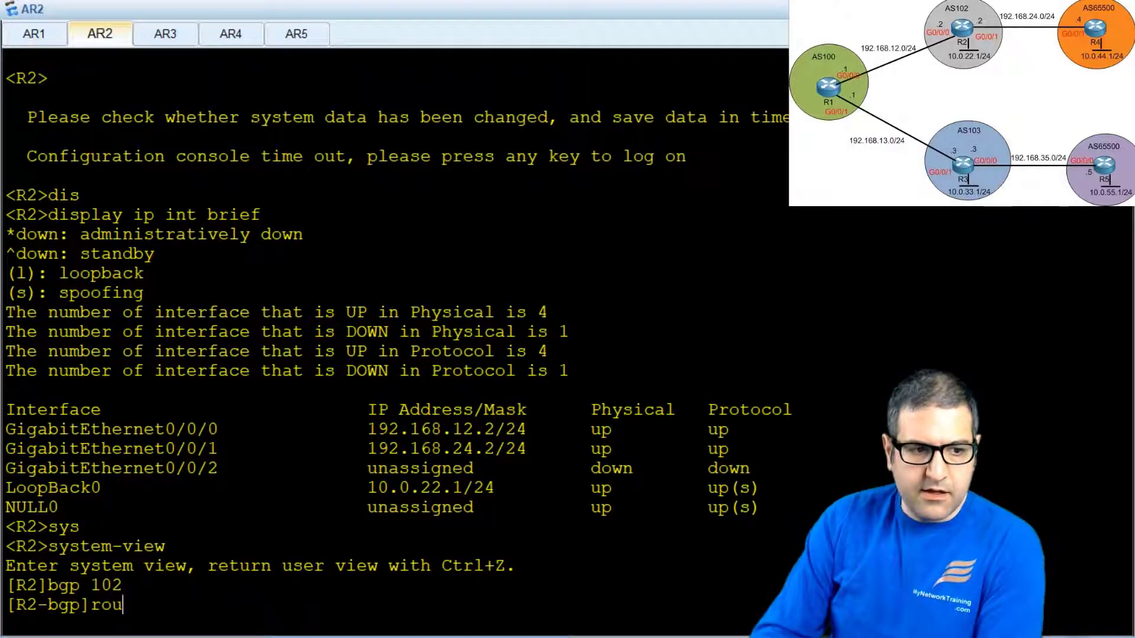
key(Tab)
key(Tab)
text(2.2.2.2)
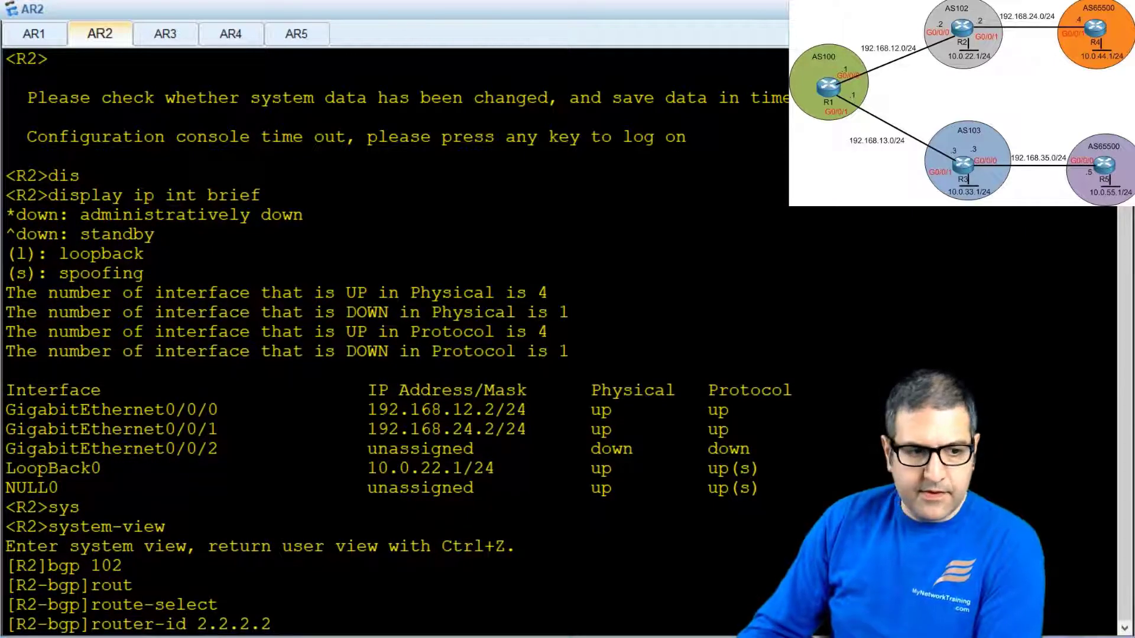
key(Return)
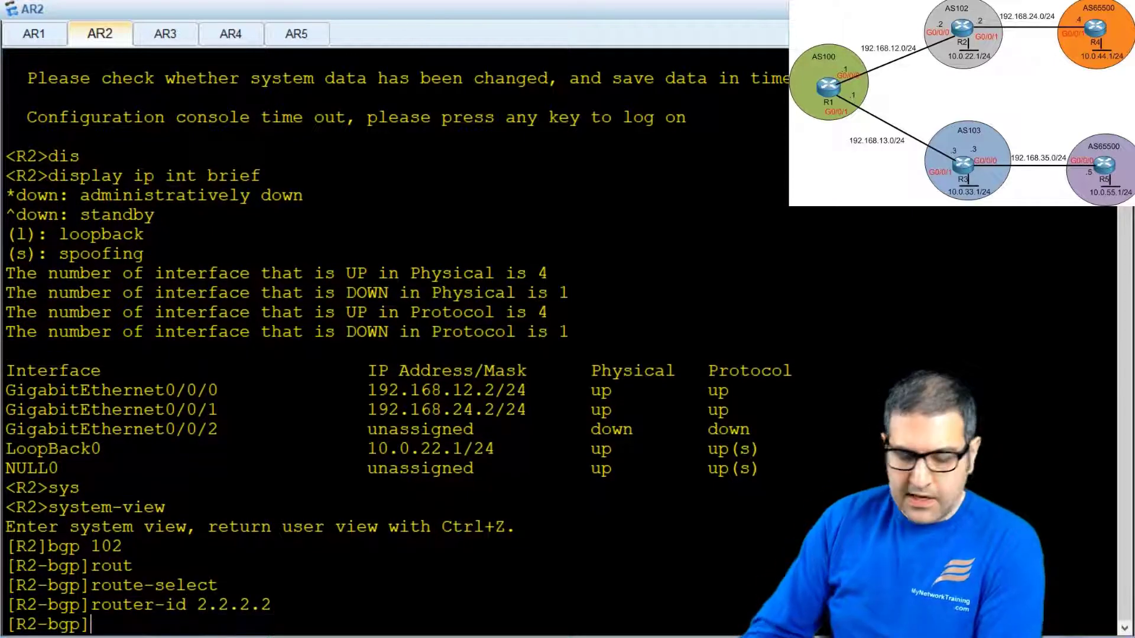
Configure R1 as a BGP peer on R2 using address 192.168.12.1 and AS number 100.
text(peer)
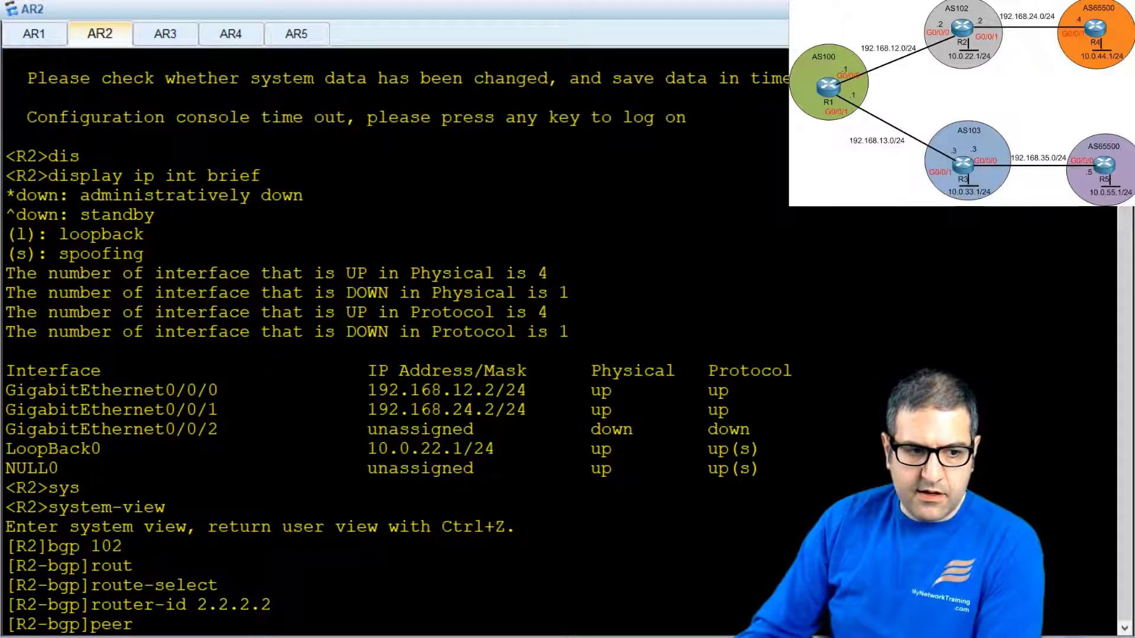
key(Tab)
text(192.168)
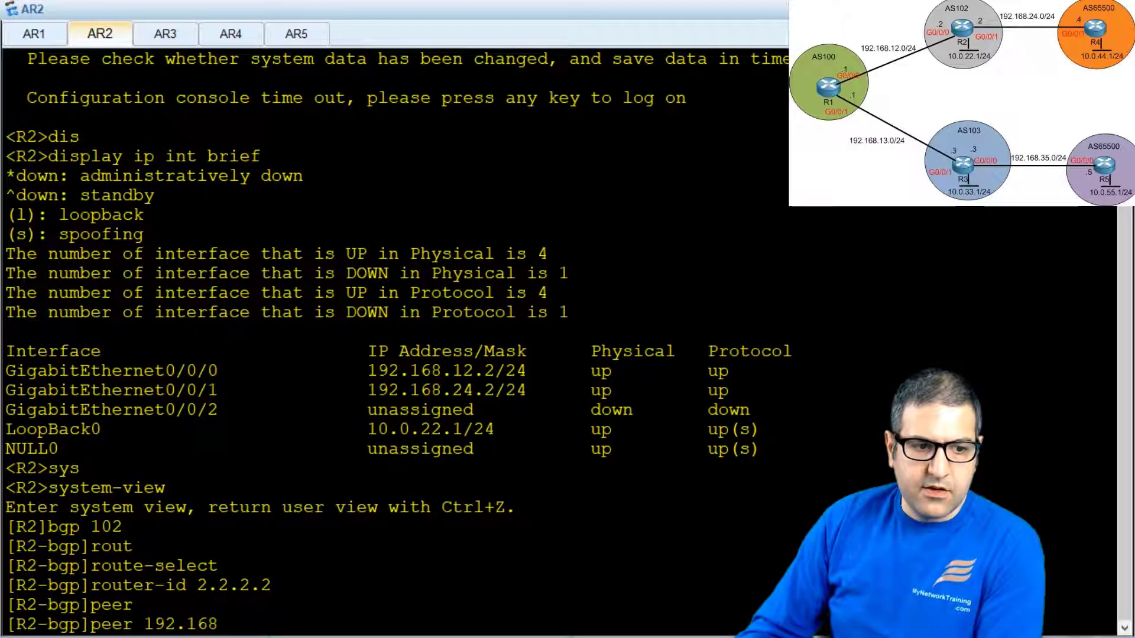
text(.12.1 )
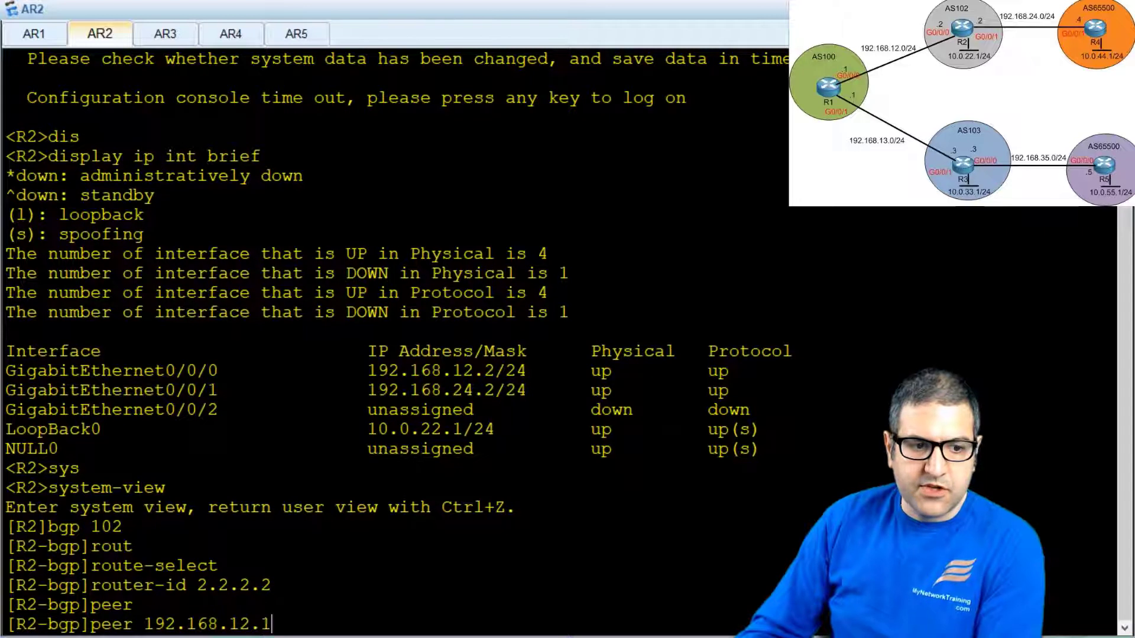
text(as)
key(Tab)
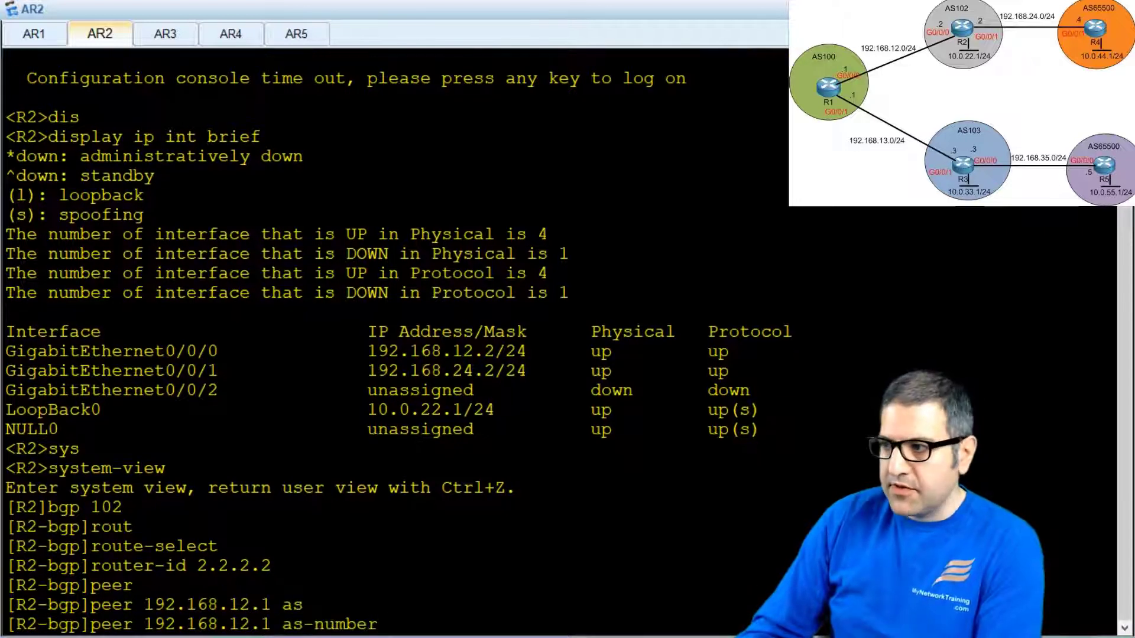
text(100)
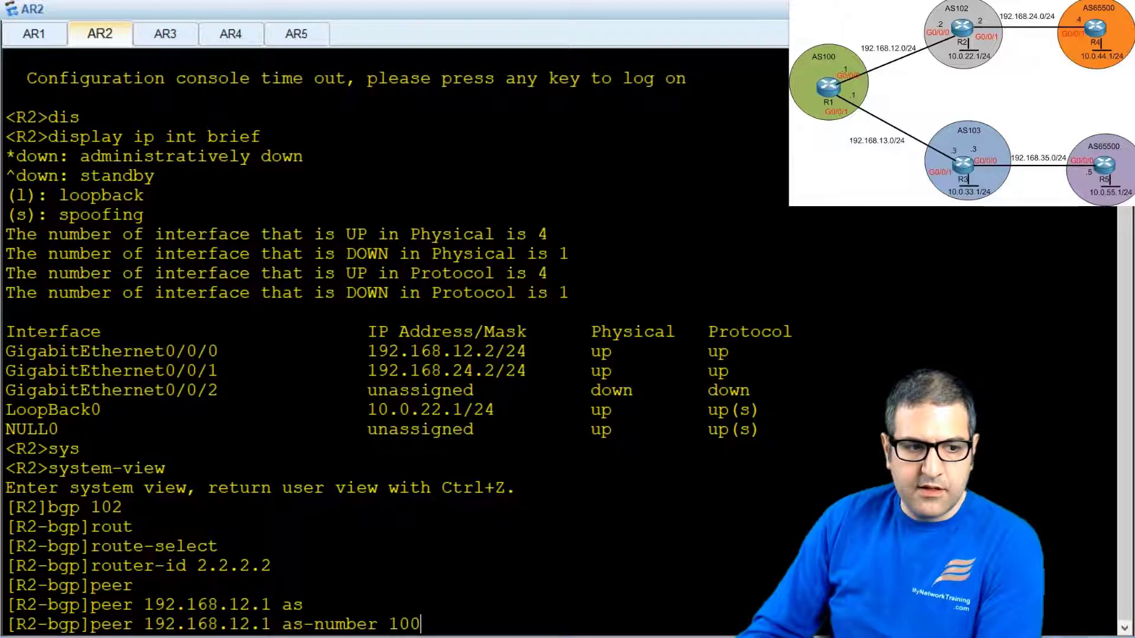
key(Return)
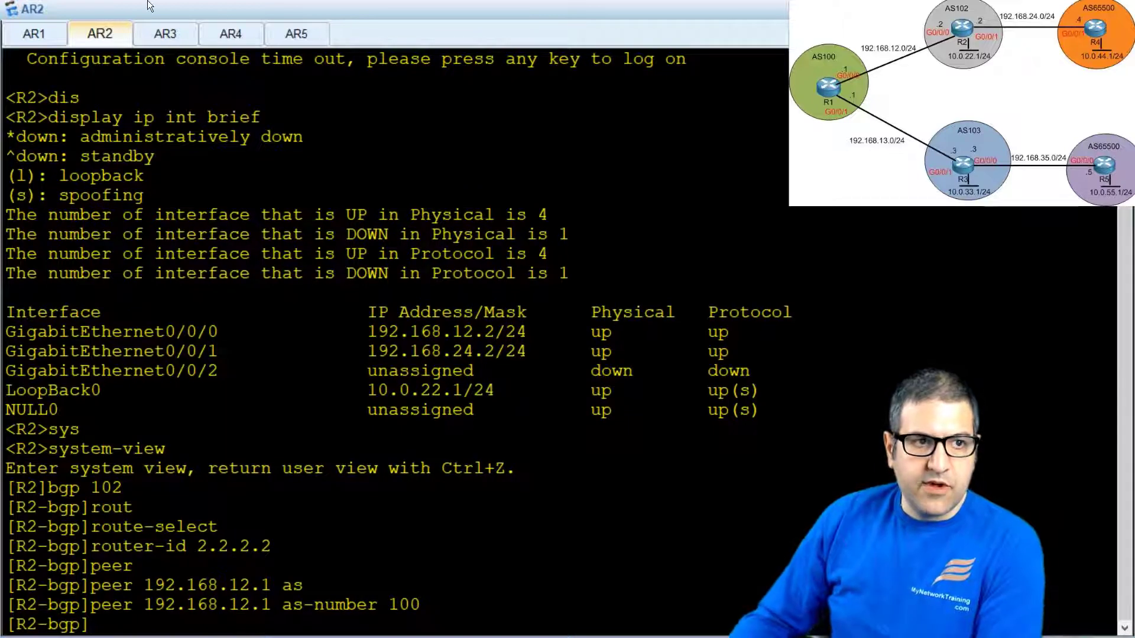
On R3's console, enter system view and start the BGP process with AS number 103.
click(166, 36)
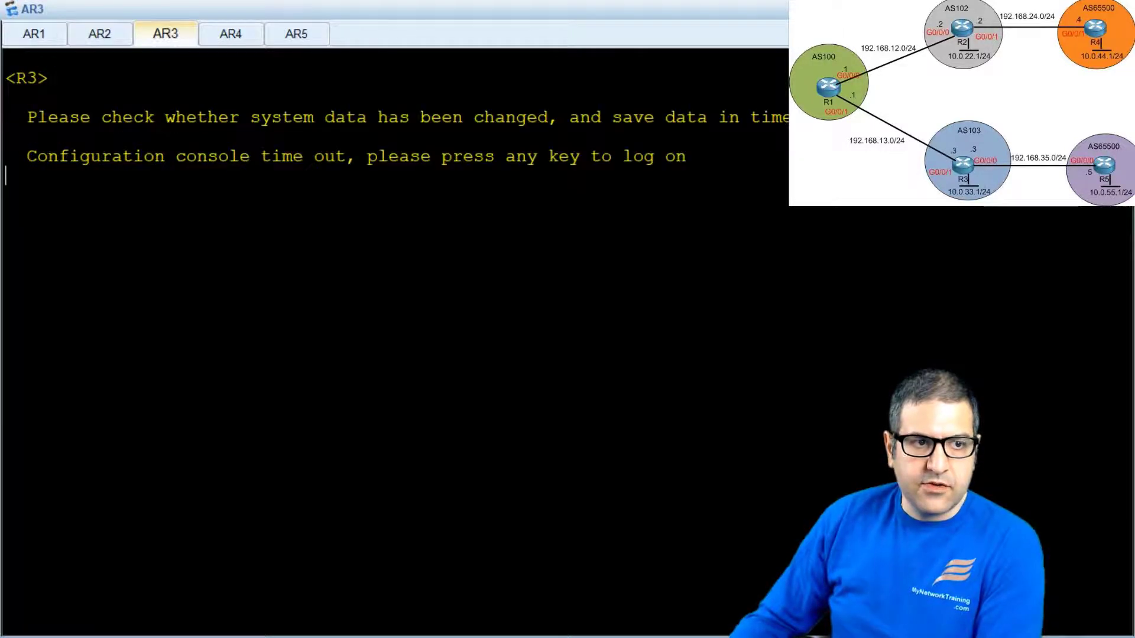
key(Return)
text(sys)
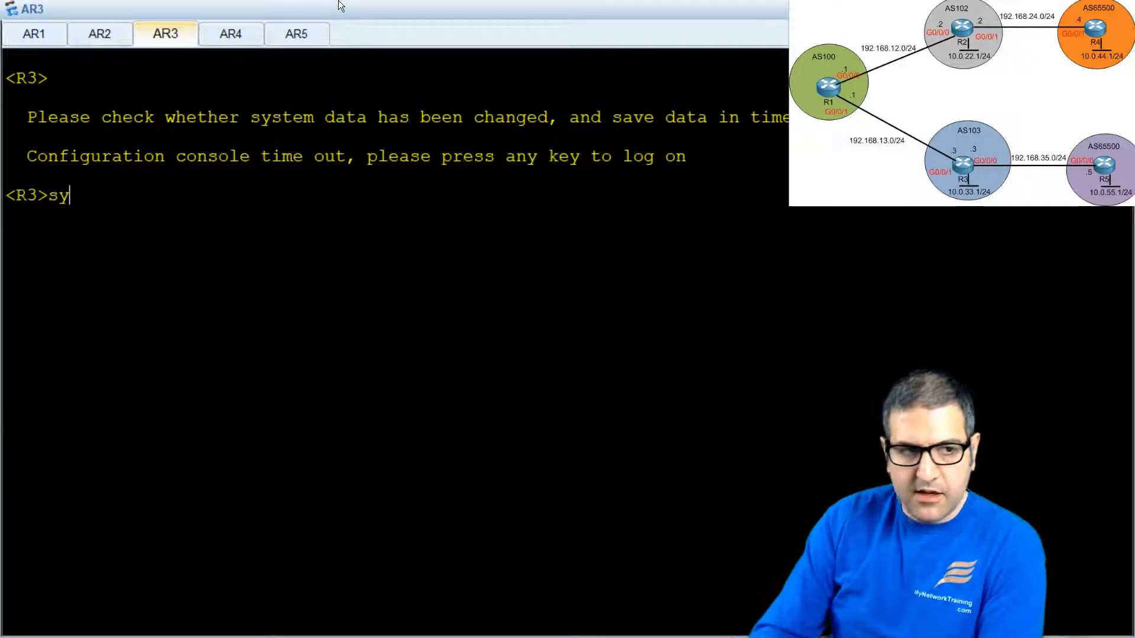
key(Tab)
key(Return)
text(bgp 103)
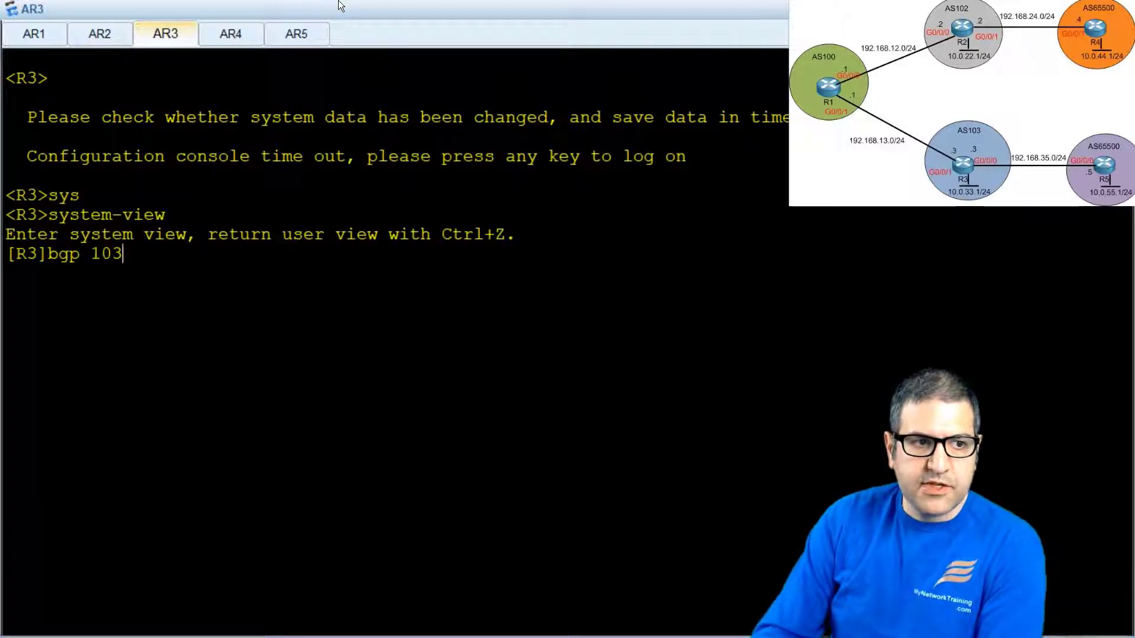
key(Return)
Set R3's BGP router ID to 3.3.3.3.
text(router)
key(Tab)
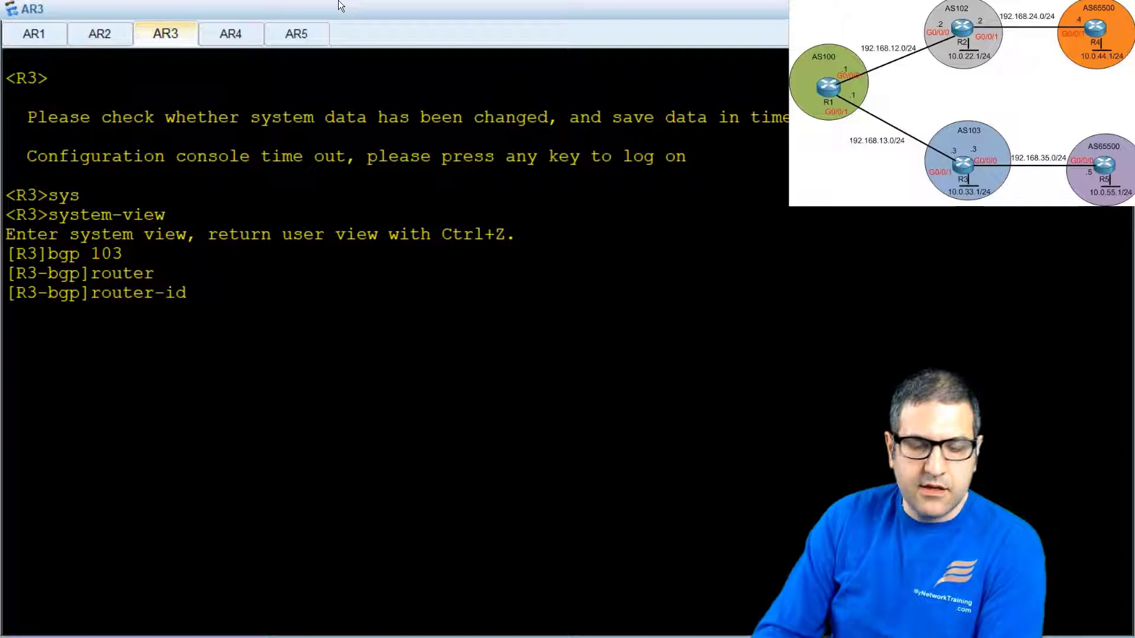
text(3.3.)
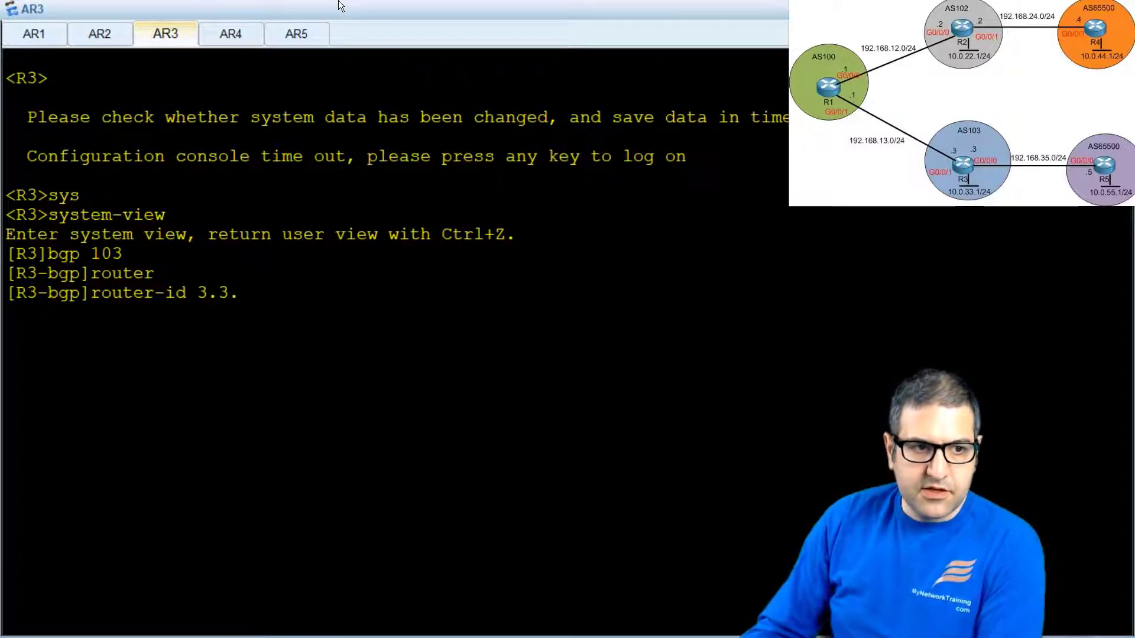
text(3.3)
key(Return)
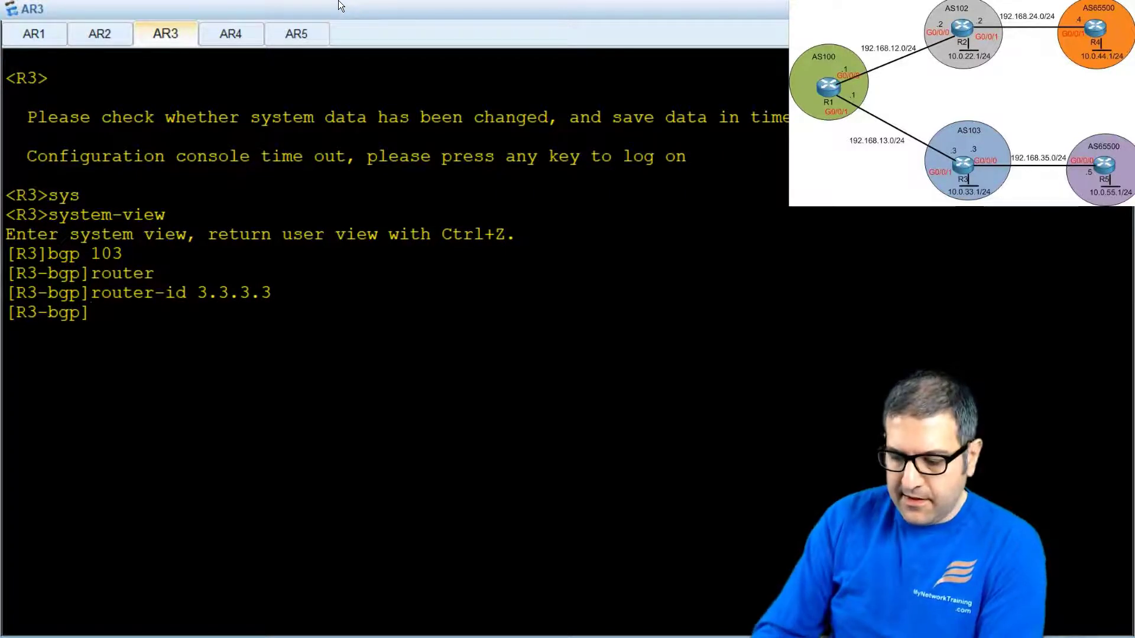
Configure R1 as a BGP peer on R3 using address 192.168.13.1 and AS number 100.
text(peer 192.168.13.1)
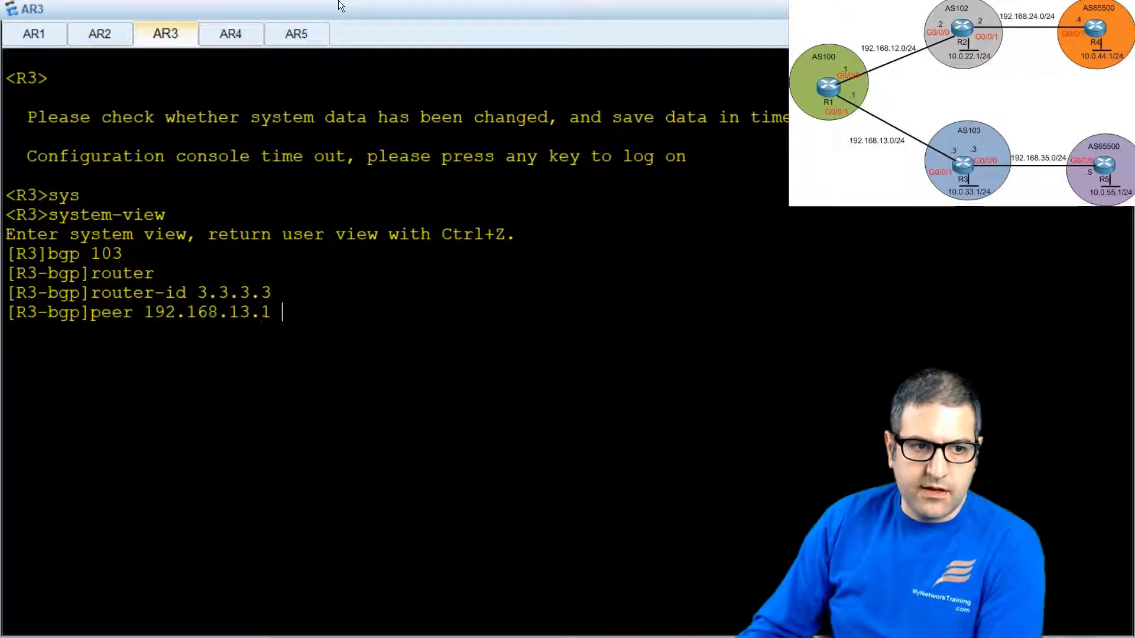
text( as)
key(Tab)
text(100)
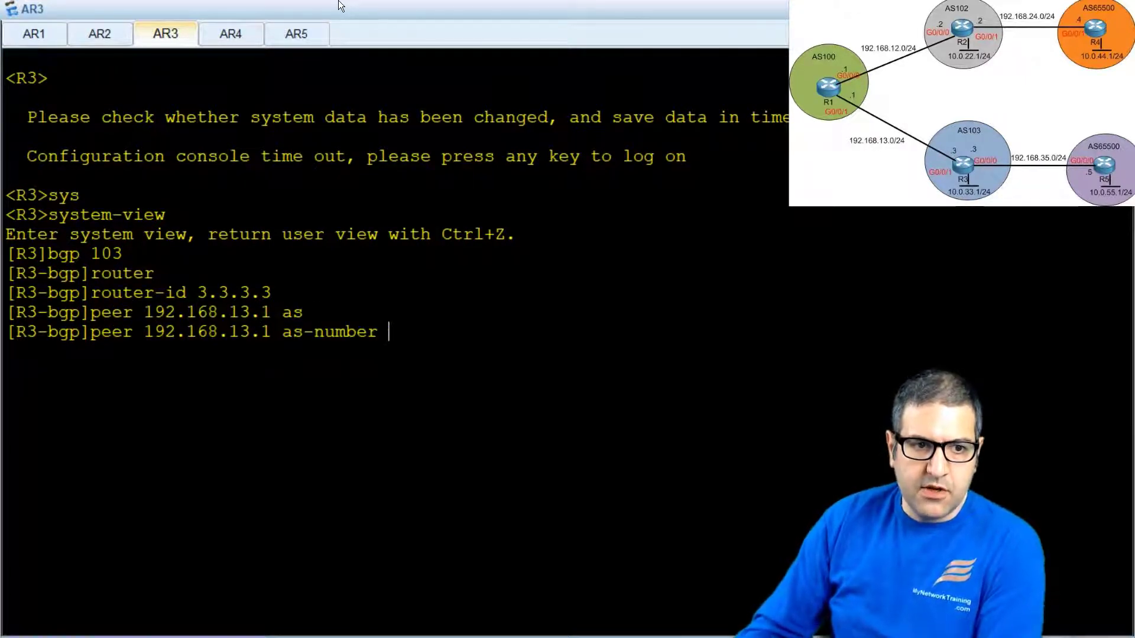
key(Return)
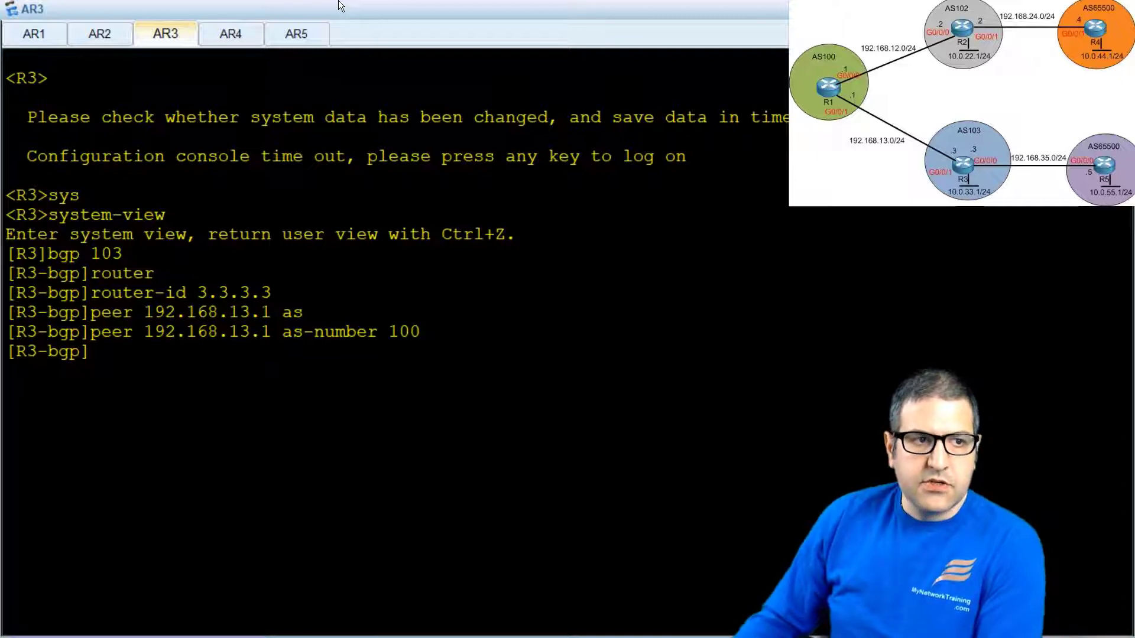
On R1, leave the BGP view and display the BGP peer table to check the session states with R2 and R3.
click(29, 35)
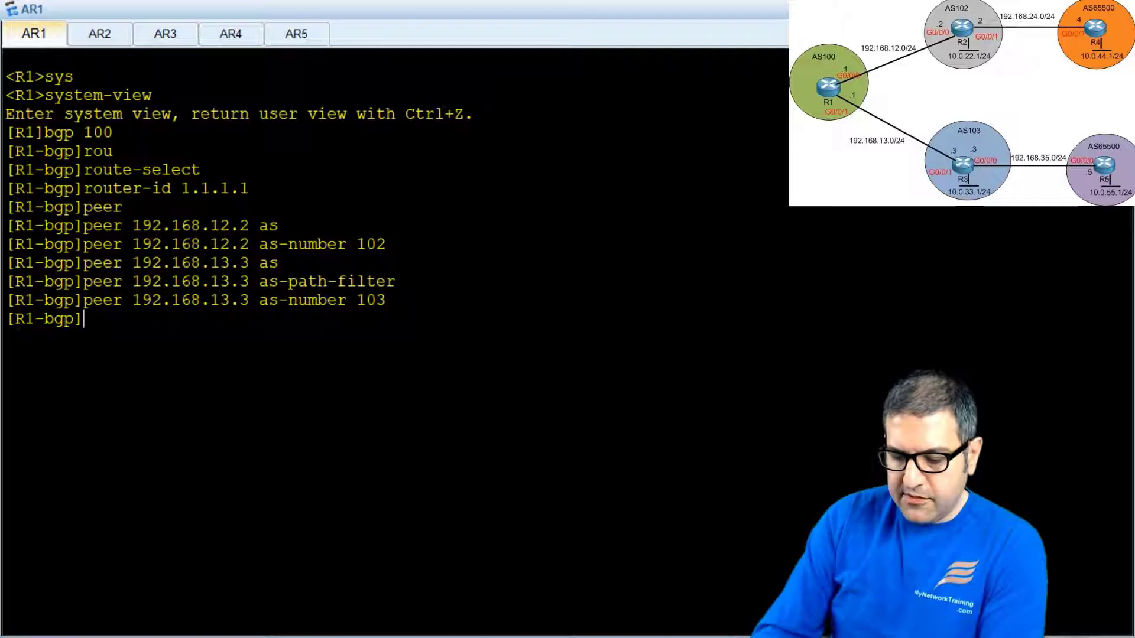
text(quit)
key(Return)
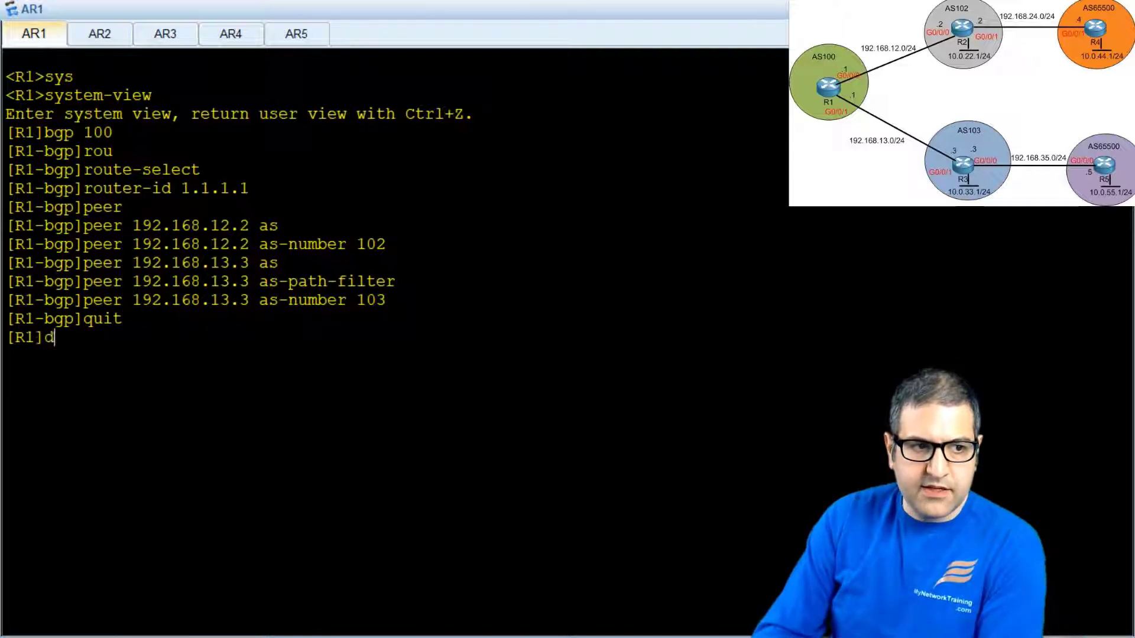
text(dis)
key(Tab)
text(b)
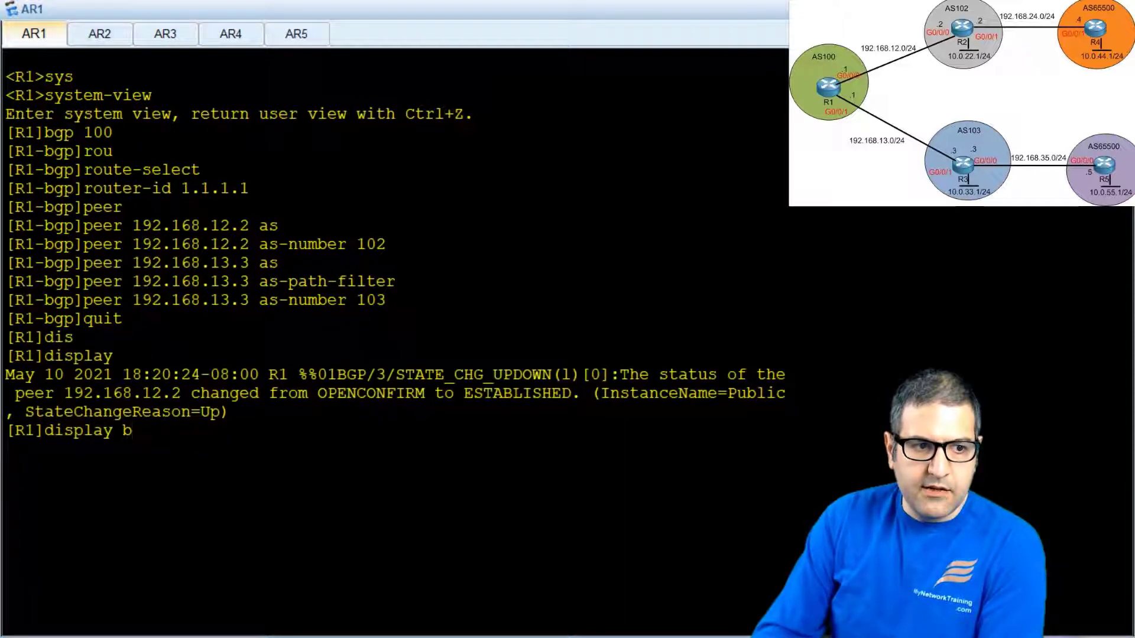
key(Tab)
key(Tab)
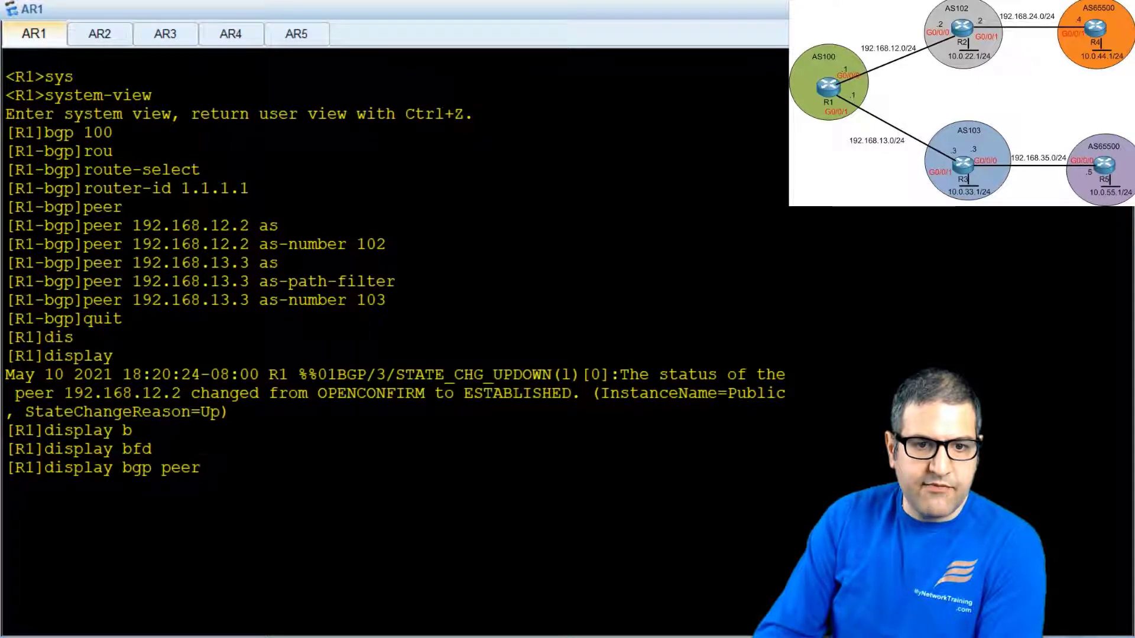
text(peer)
key(Return)
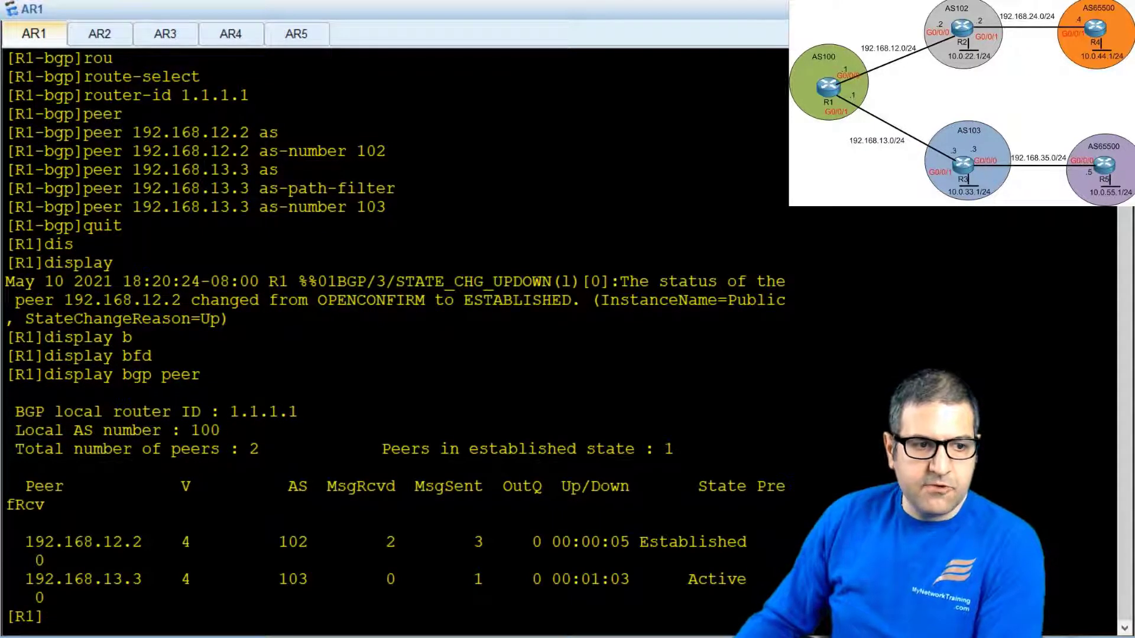
drag(64, 542, 698, 542)
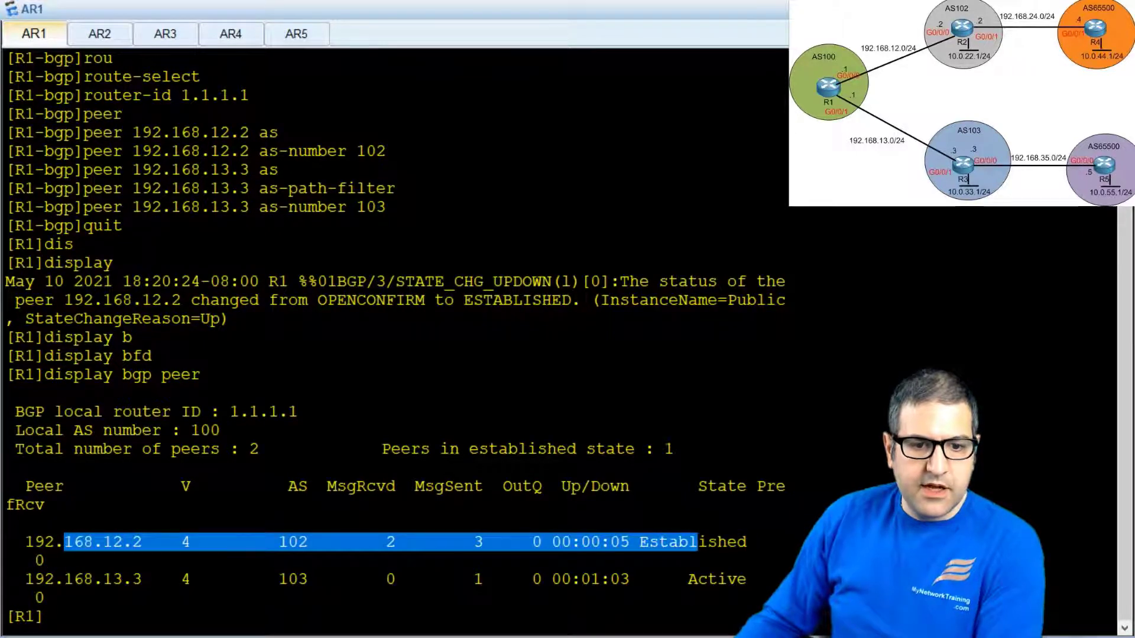
drag(45, 561, 754, 582)
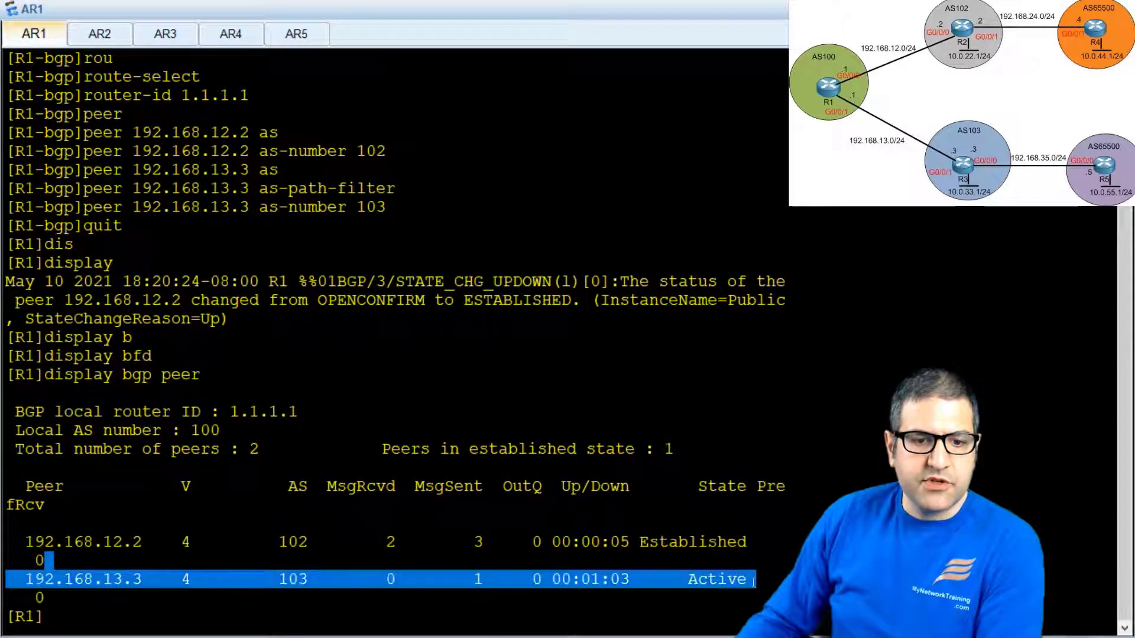
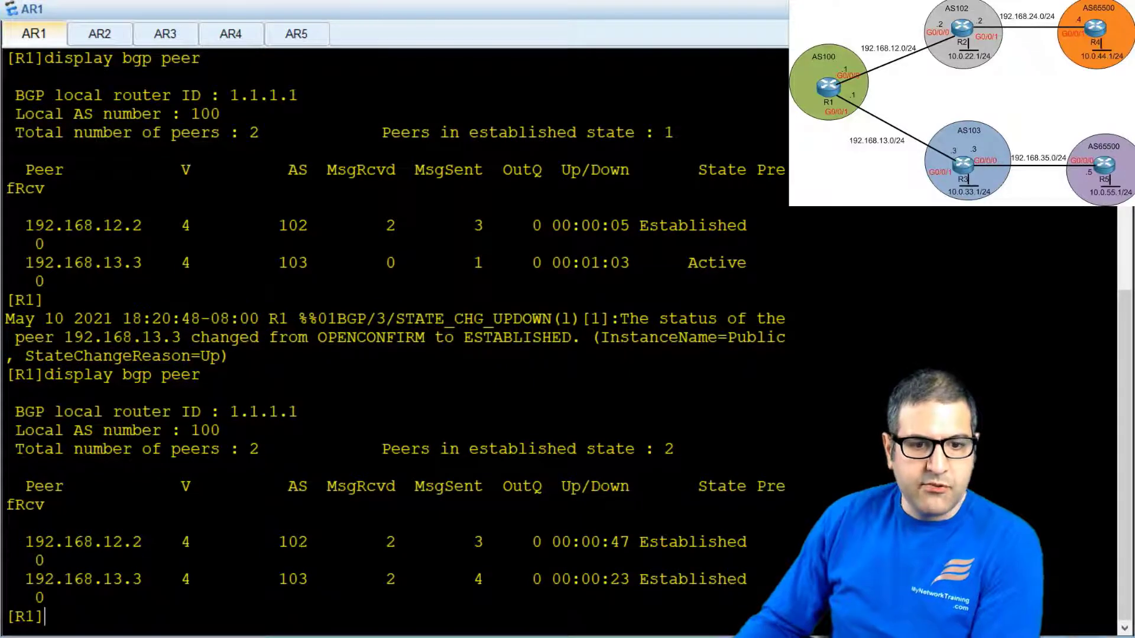
drag(641, 542, 703, 542)
drag(44, 598, 717, 579)
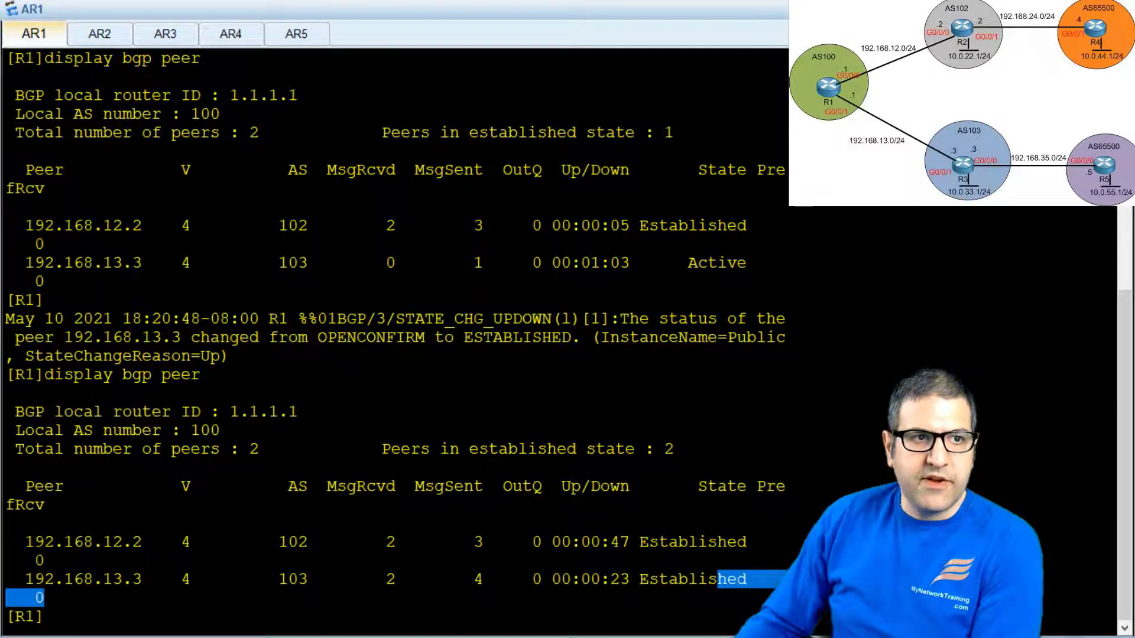
Return to R2's console and clear its screen, keeping the BGP view prompt ready.
click(100, 34)
right_click(313, 200)
click(383, 249)
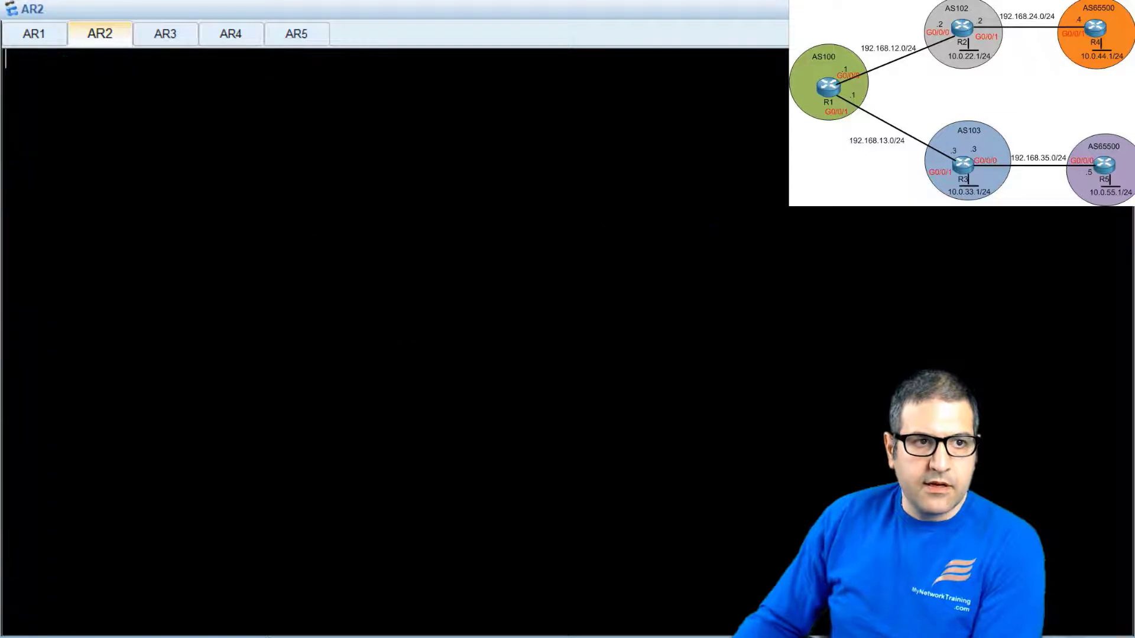
key(Return)
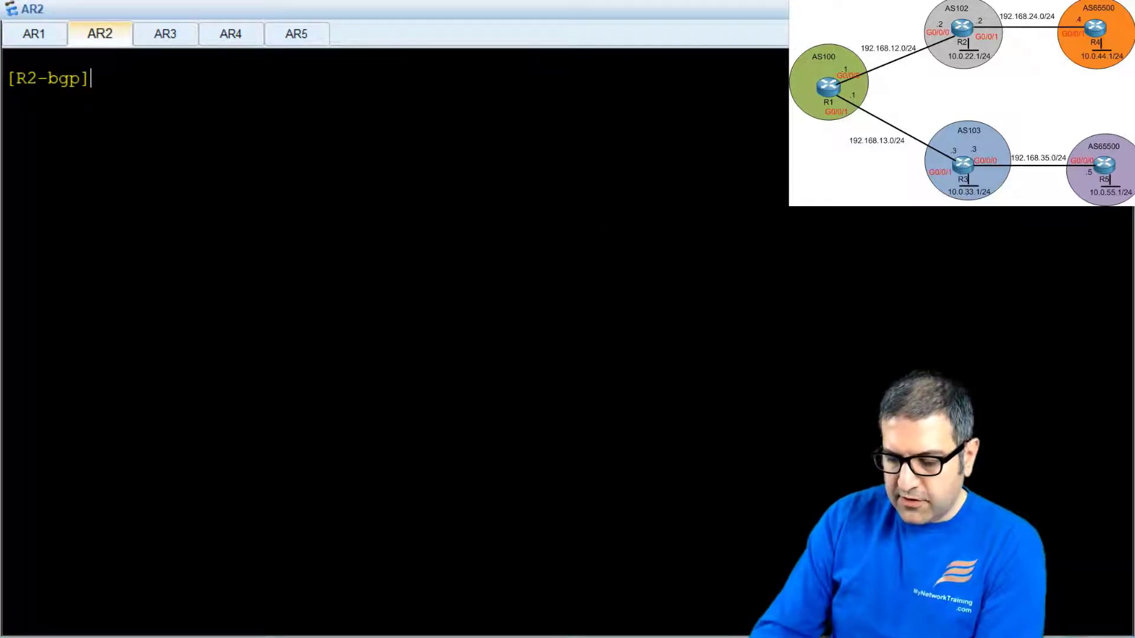
Configure R4 as a BGP peer on R2 using address 192.168.24.4 and AS number 65500.
text(peer 1)
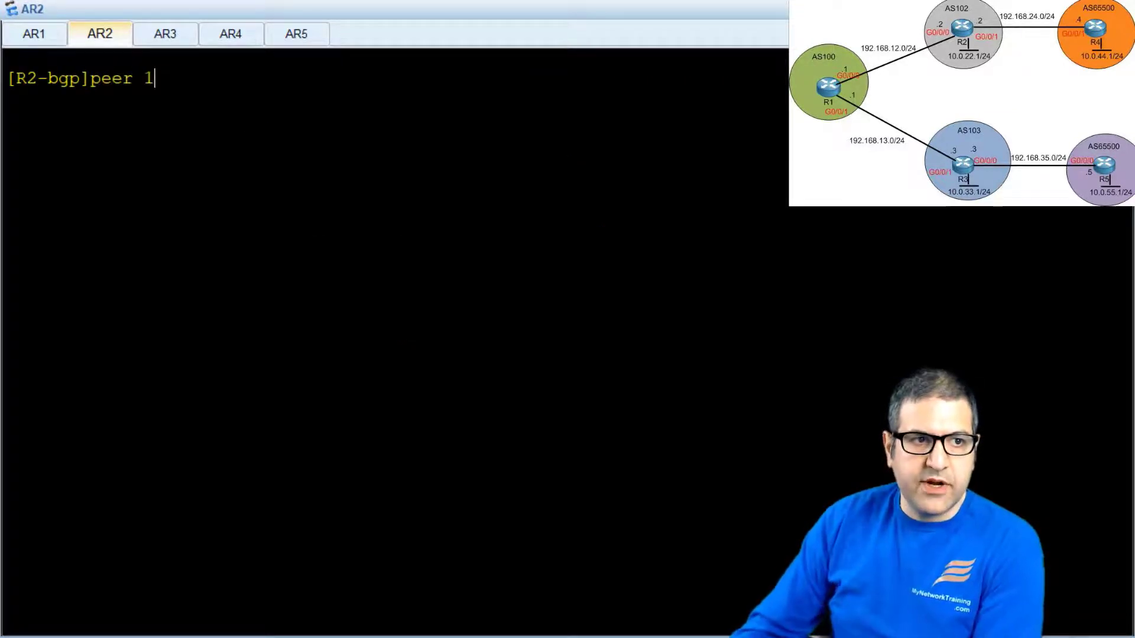
text(92.168.)
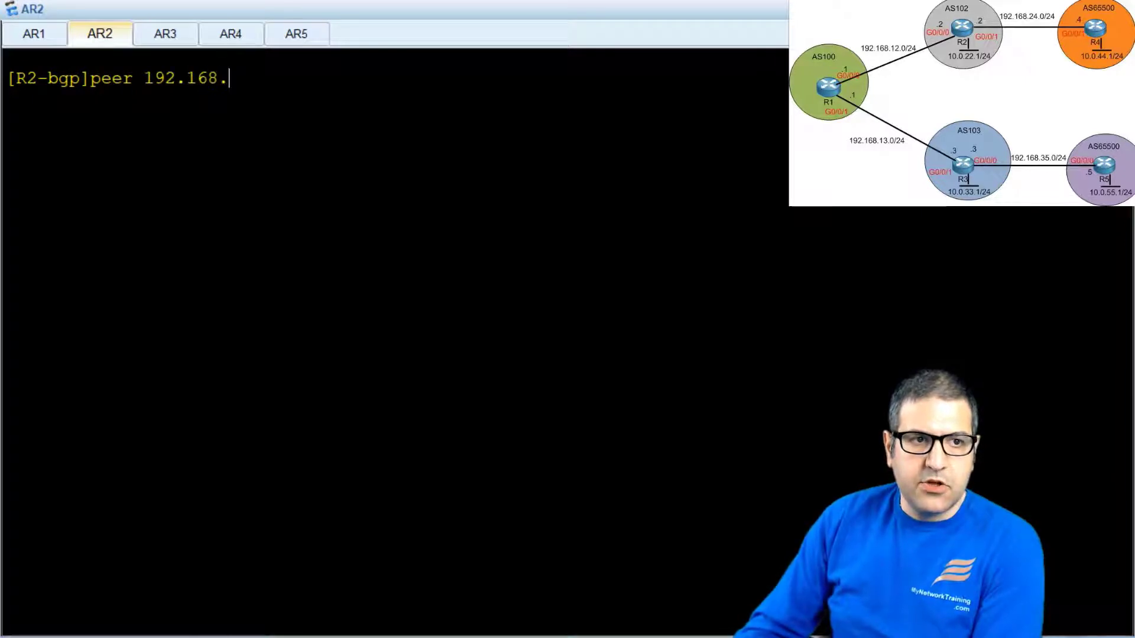
text(24.4 as)
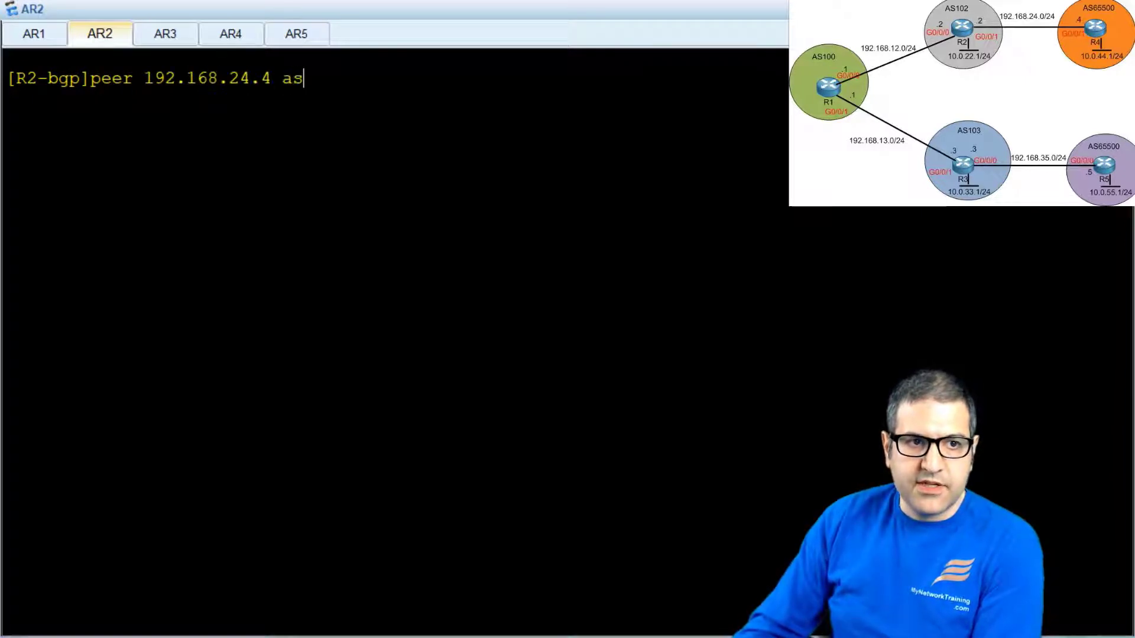
key(Tab)
key(Tab)
key(Tab)
text(6)
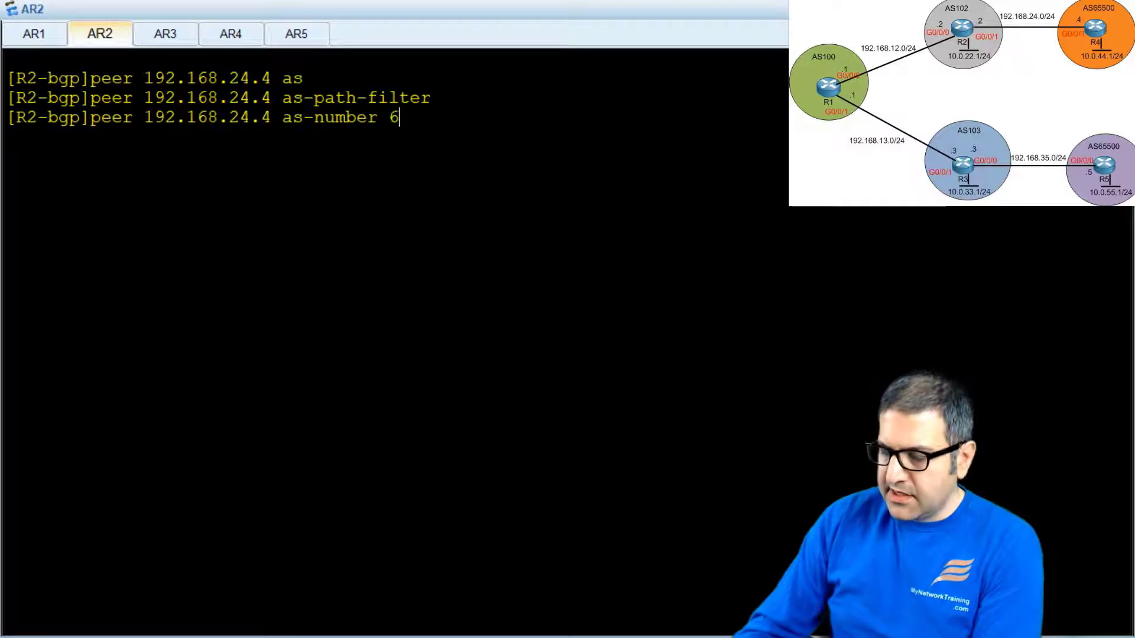
text(5500)
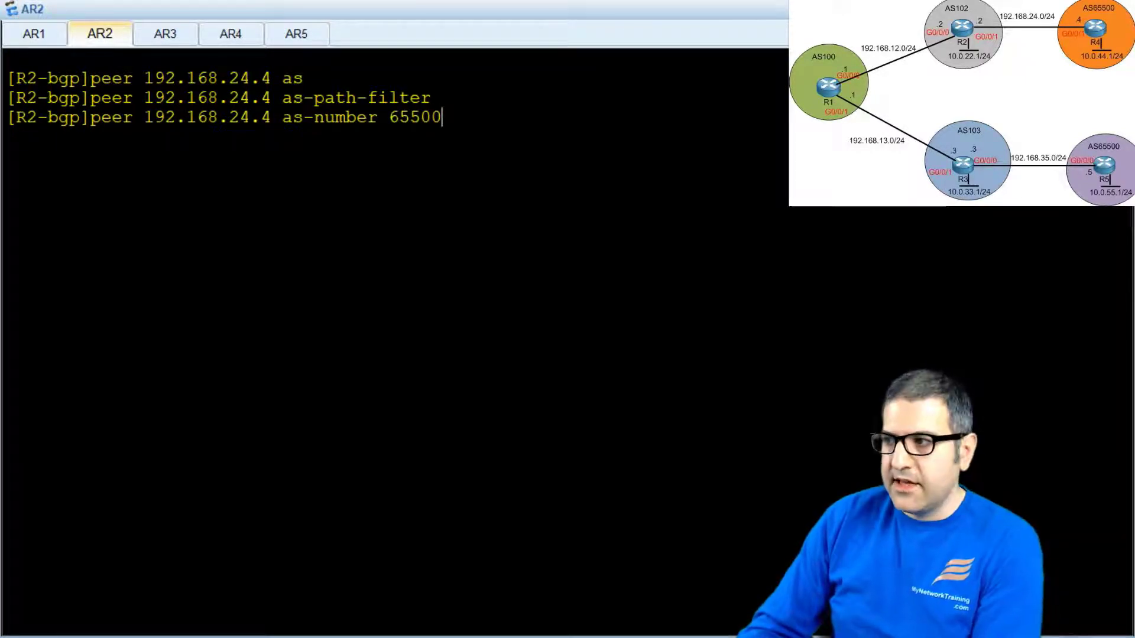
key(Return)
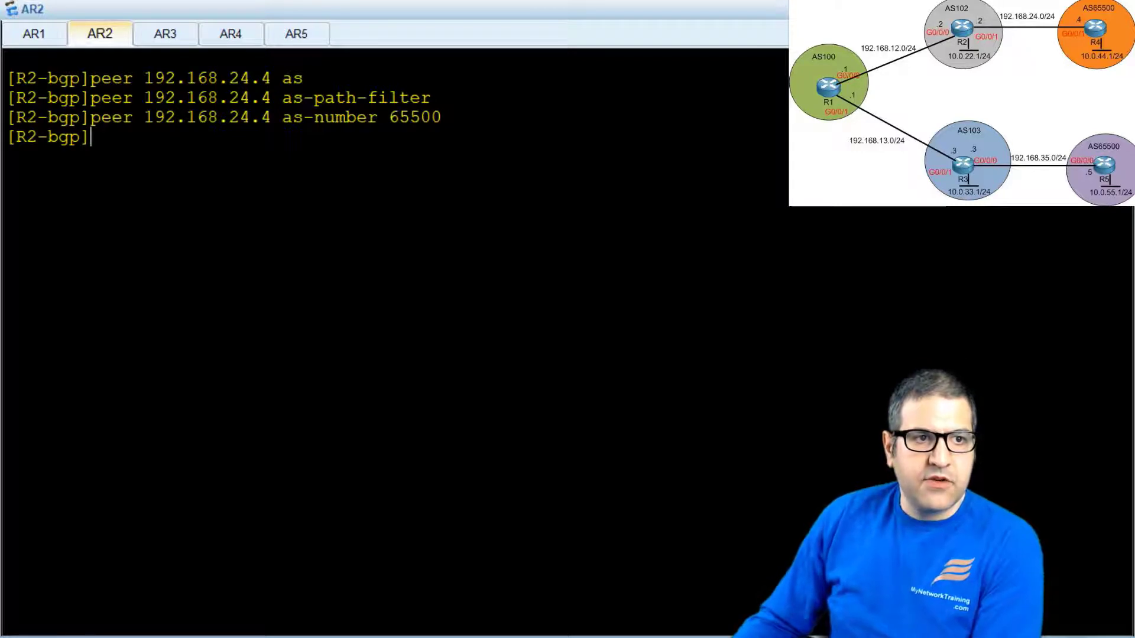
Log on to R4's console and enter system view.
click(240, 37)
key(Return)
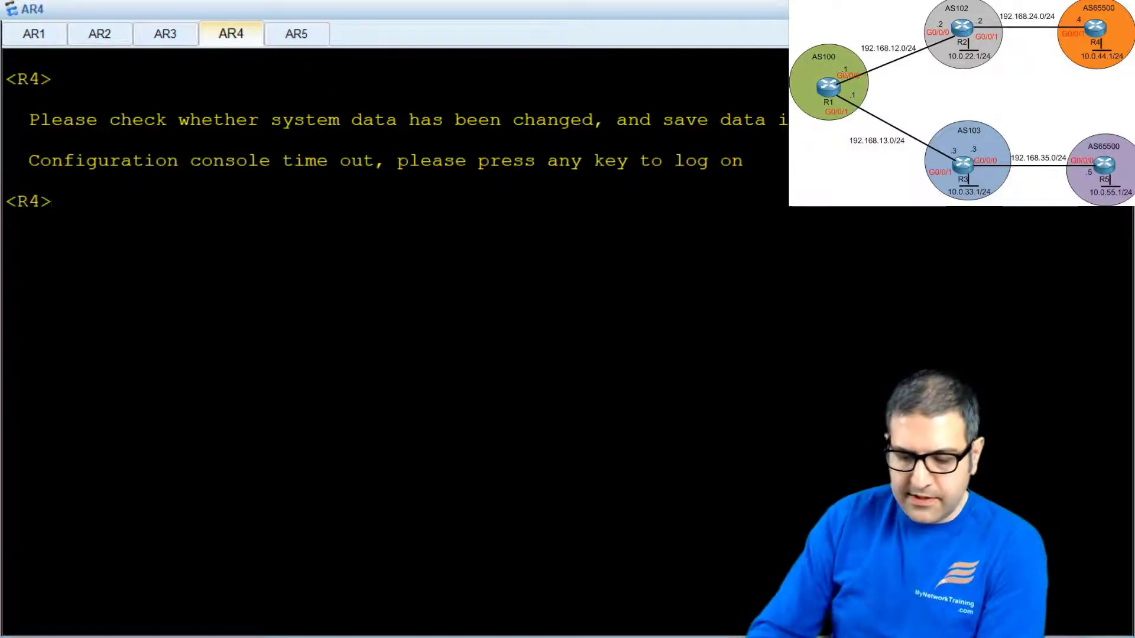
text(sys)
key(Tab)
key(Return)
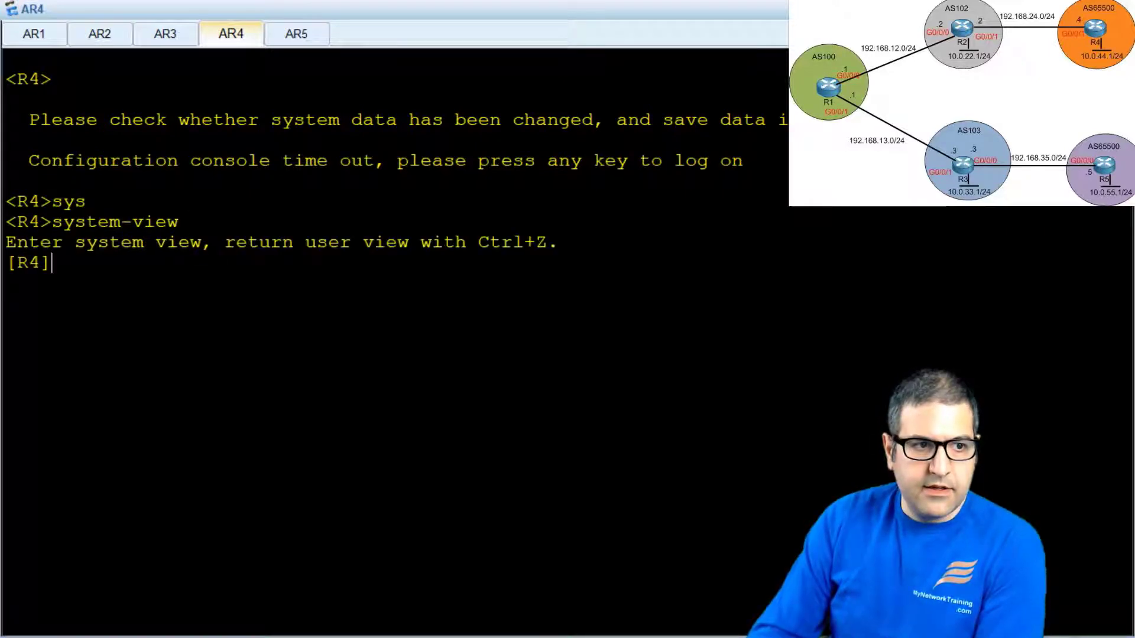
Start the BGP process on R4 with AS number 65500.
text(b)
key(BackSpace)
text(bg)
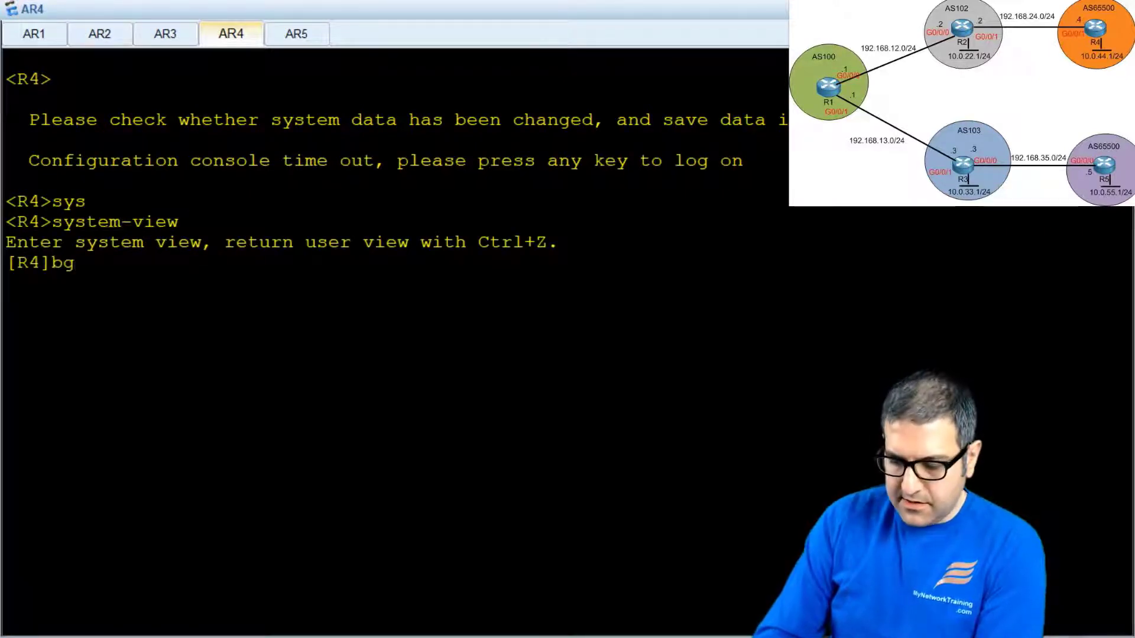
text(p 655)
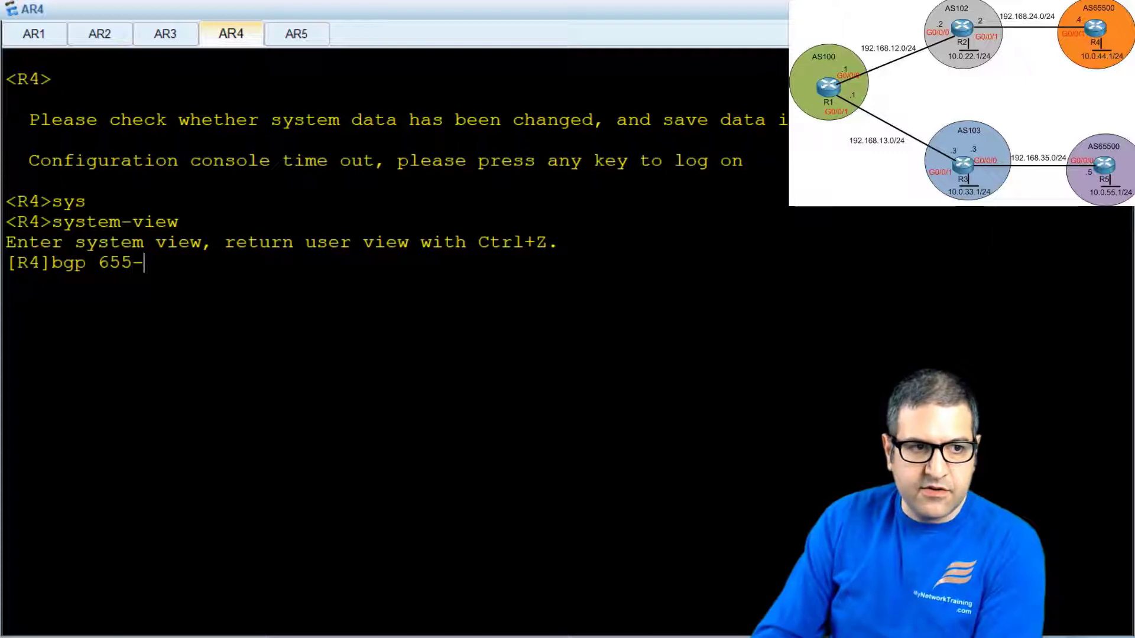
text(--)
key(BackSpace)
key(BackSpace)
text(00)
key(Return)
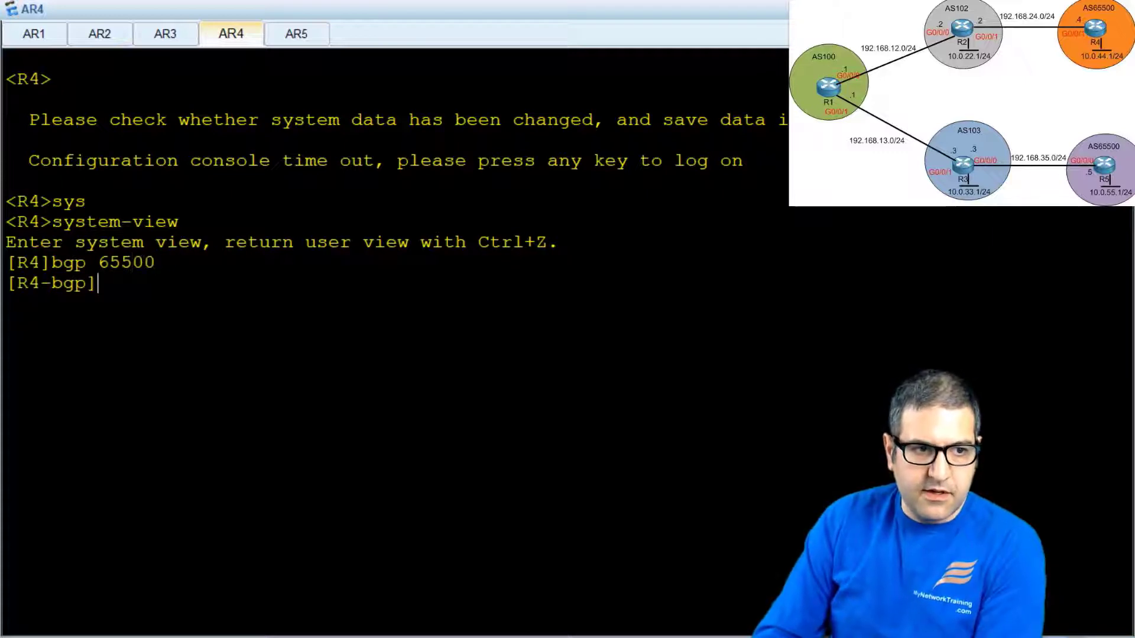
Set R4's BGP router ID to 4.4.4.4.
text(rou)
key(Tab)
key(Tab)
text(4.)
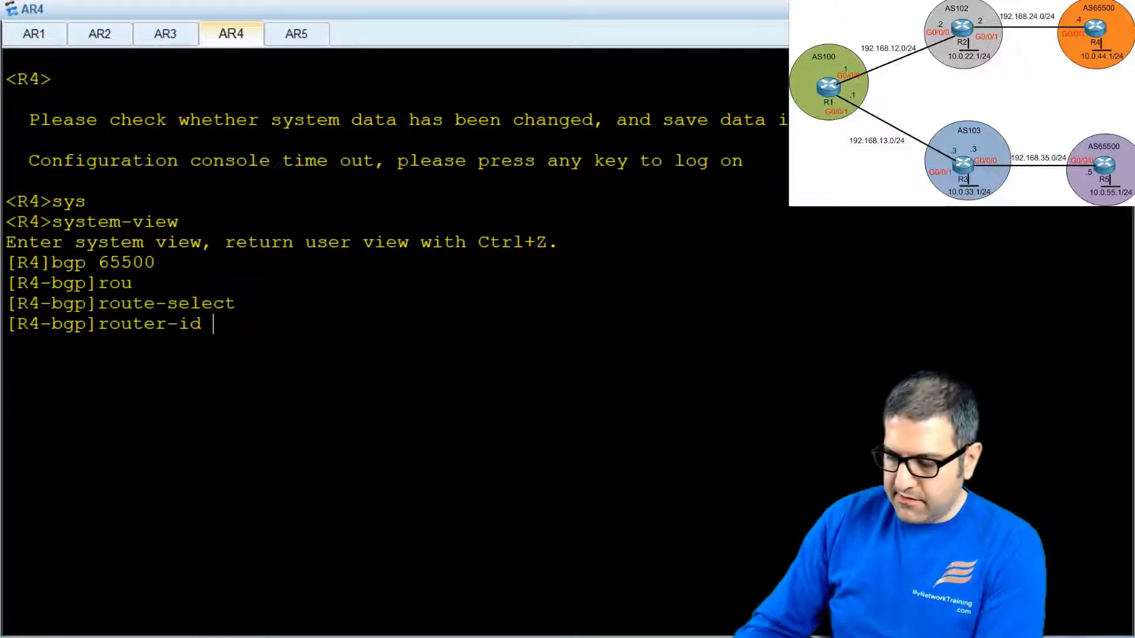
text(4.4.4)
key(Return)
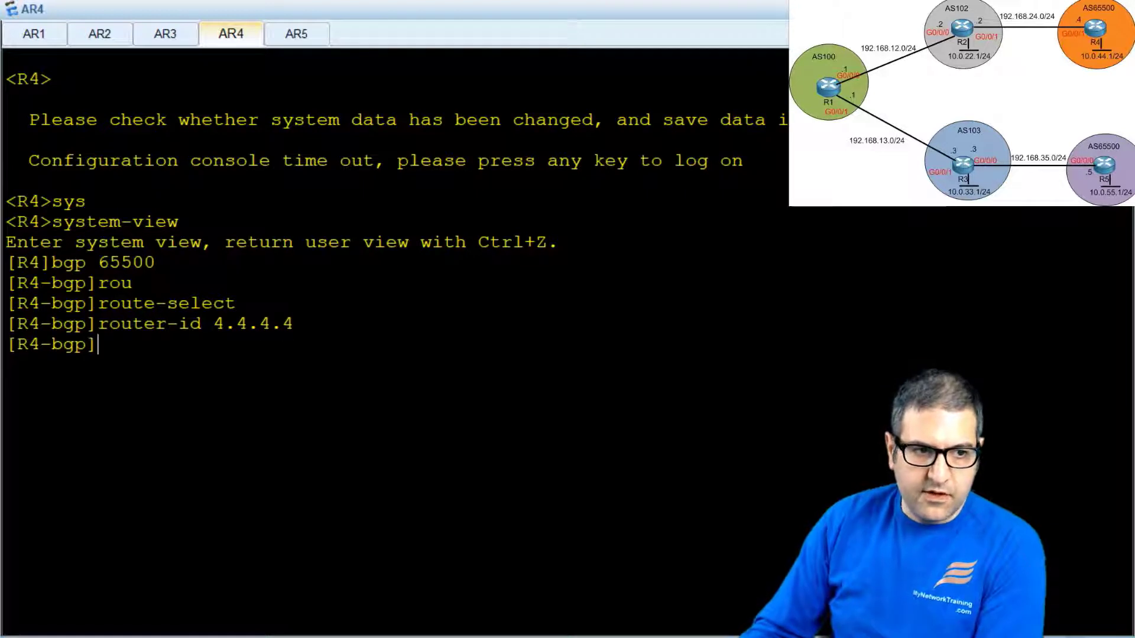
Configure R2 as a BGP peer on R4 using address 192.168.24.2 and AS number 102.
text(peer )
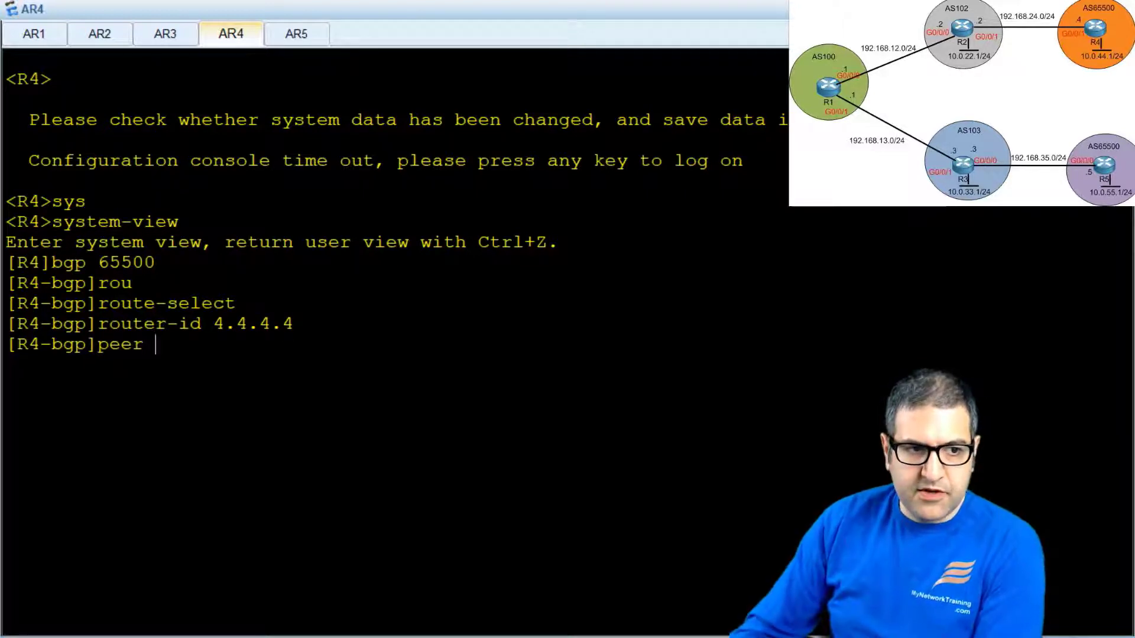
text(192.168.12)
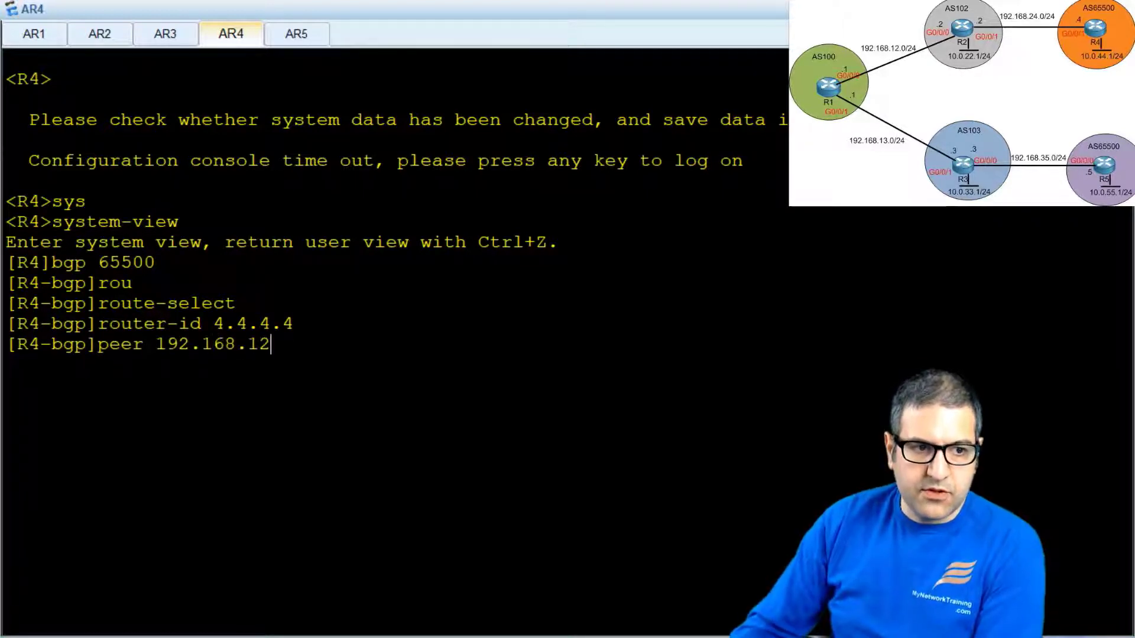
key(BackSpace)
key(BackSpace)
text(24.2 as)
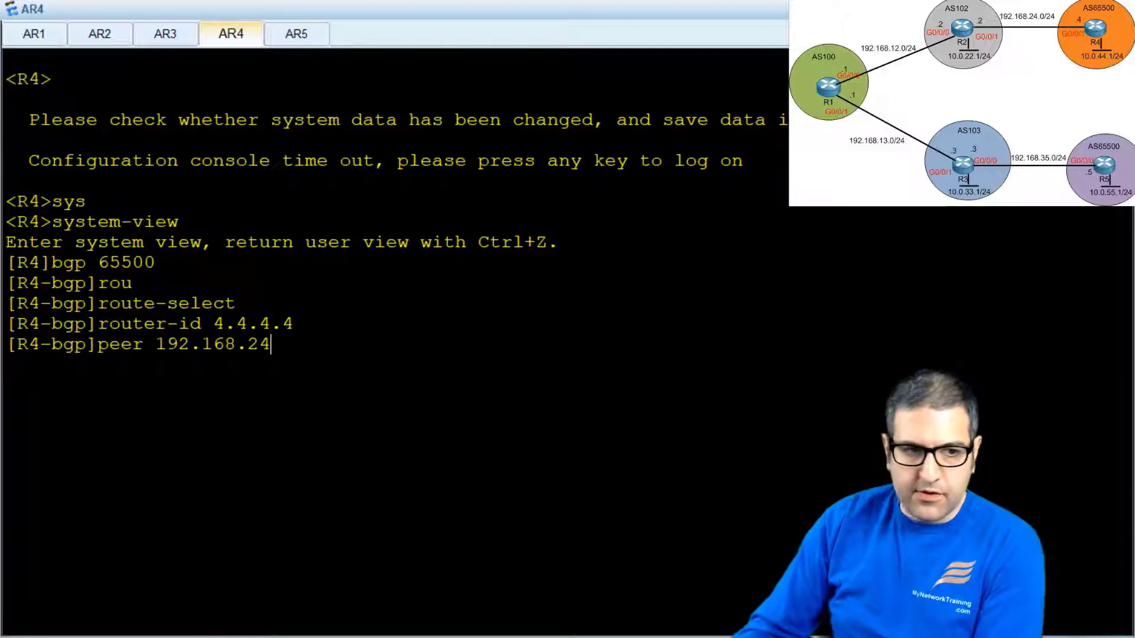
key(Tab)
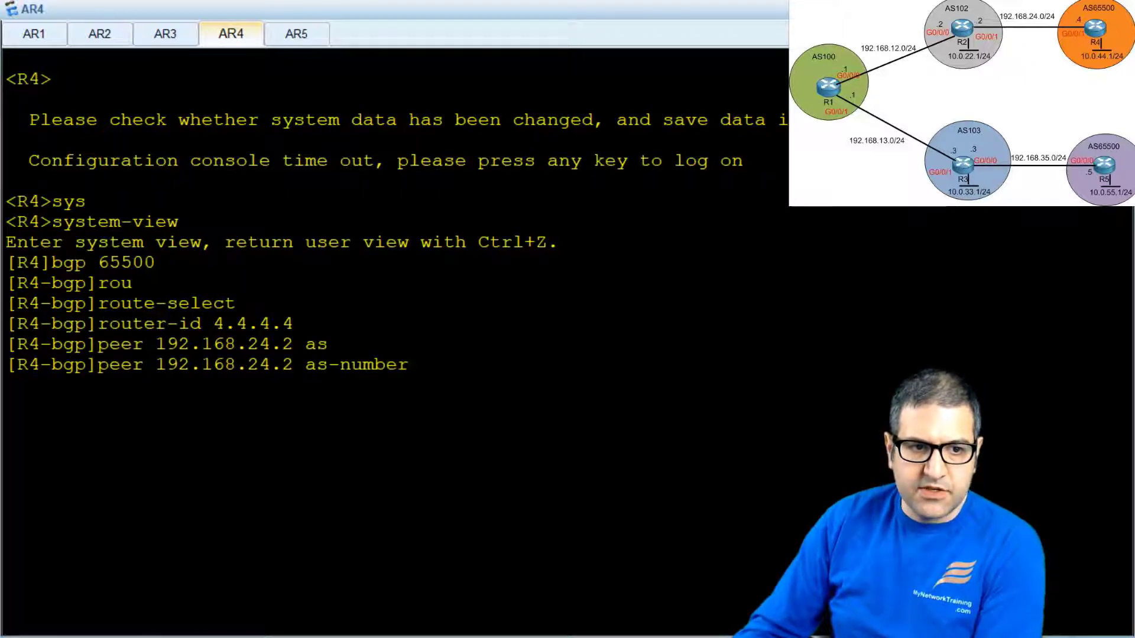
text(102)
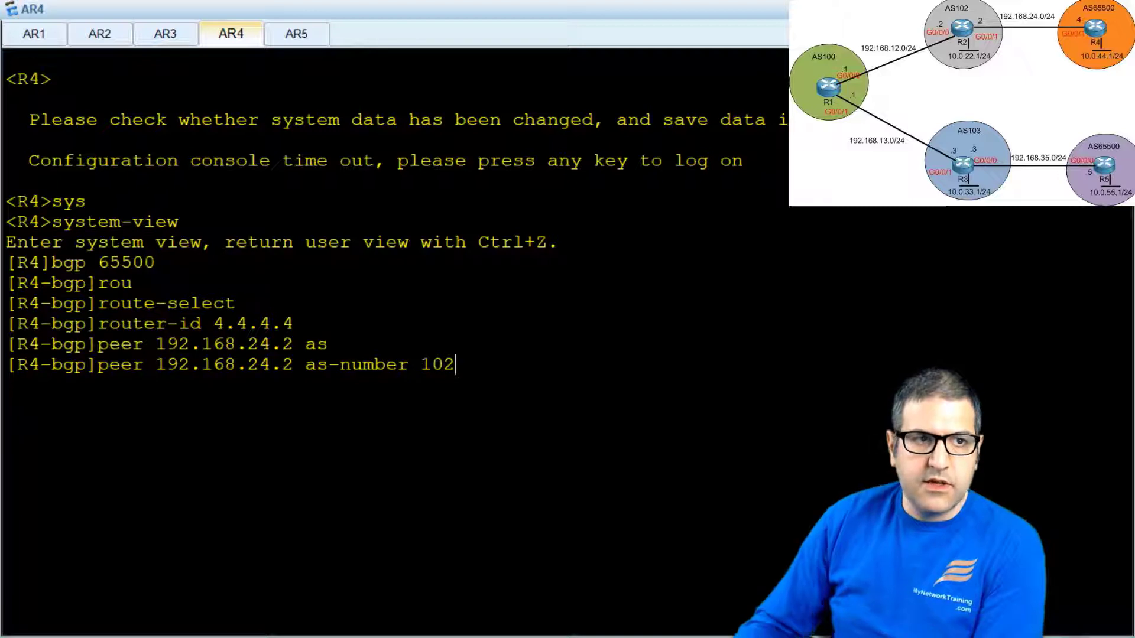
key(Return)
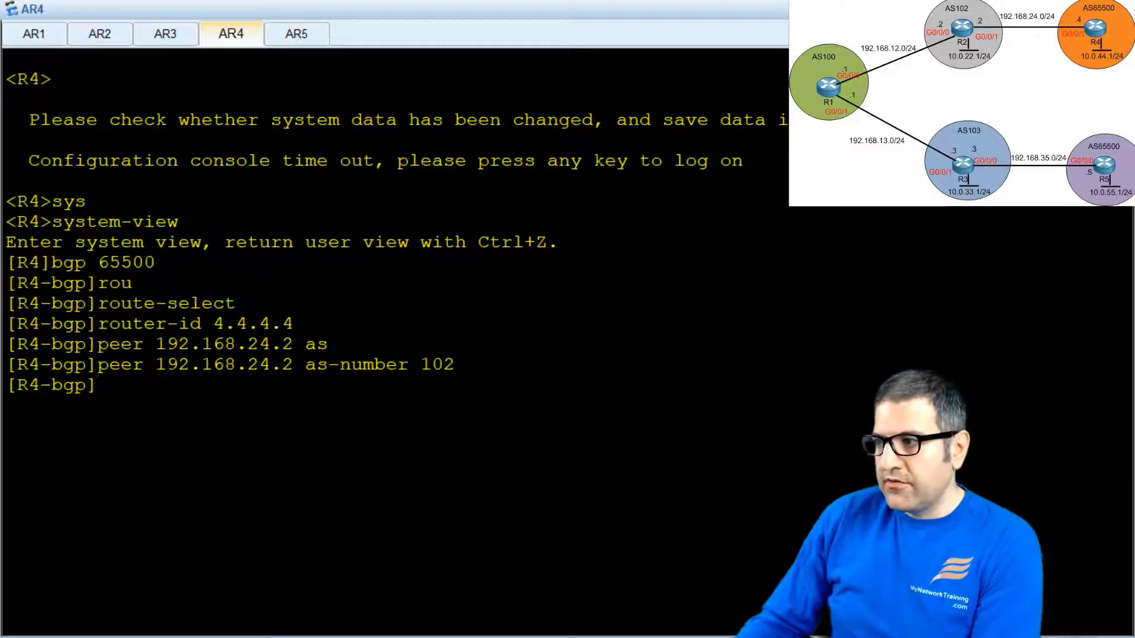
Clear R3's console and configure R5 as a BGP peer on R3 using address 192.168.35.5 and AS number 65500.
click(169, 34)
right_click(432, 204)
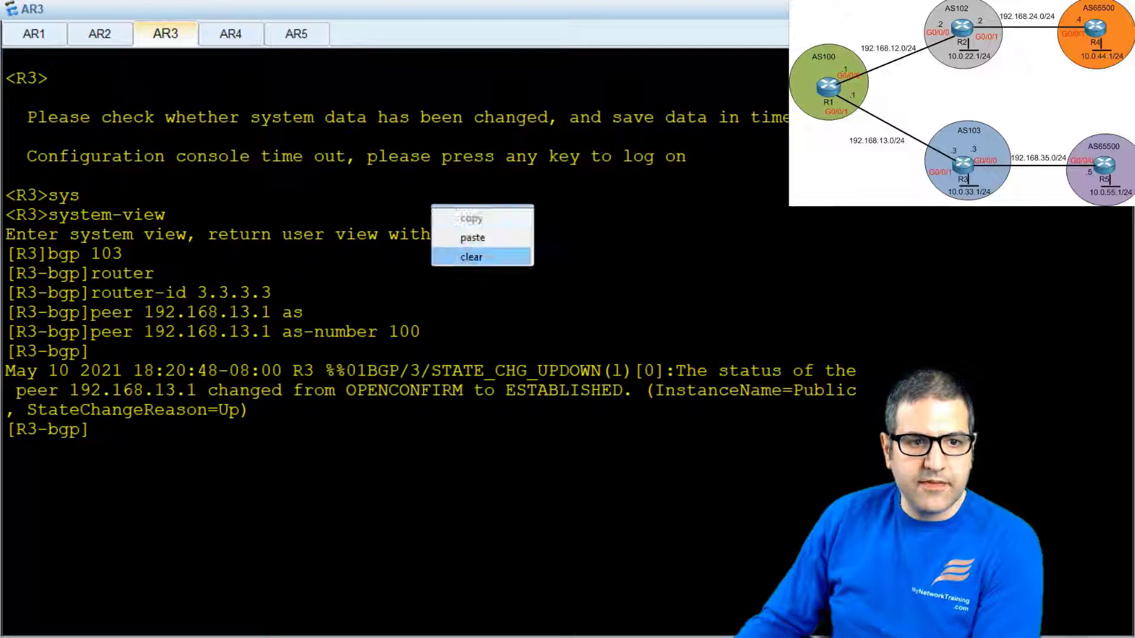
click(467, 253)
key(Return)
text(p)
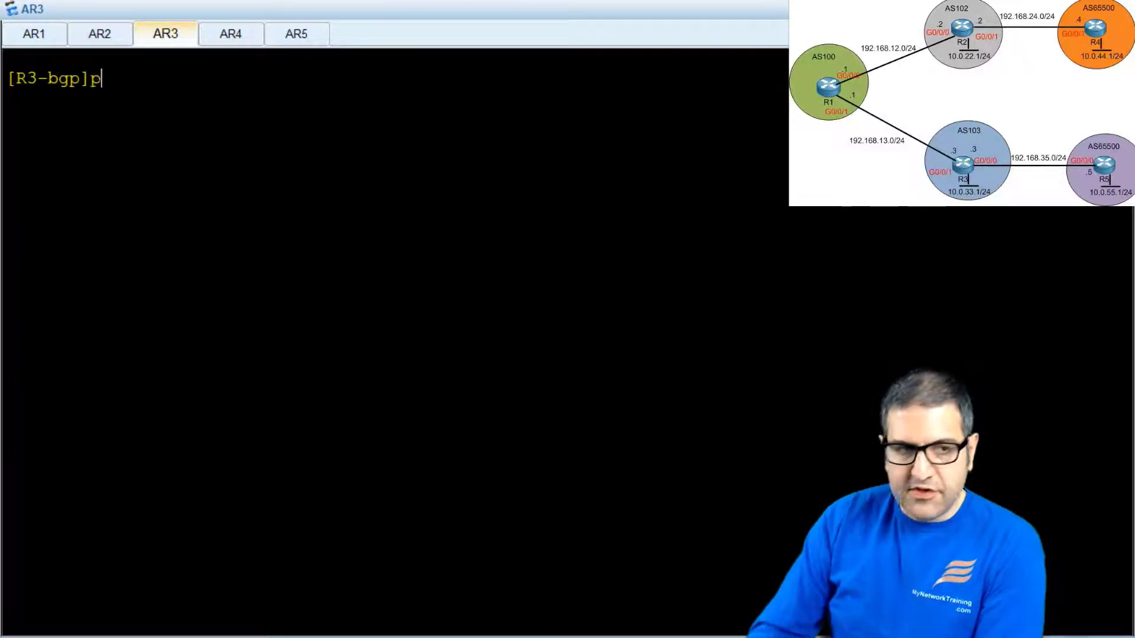
text(eer 192.16)
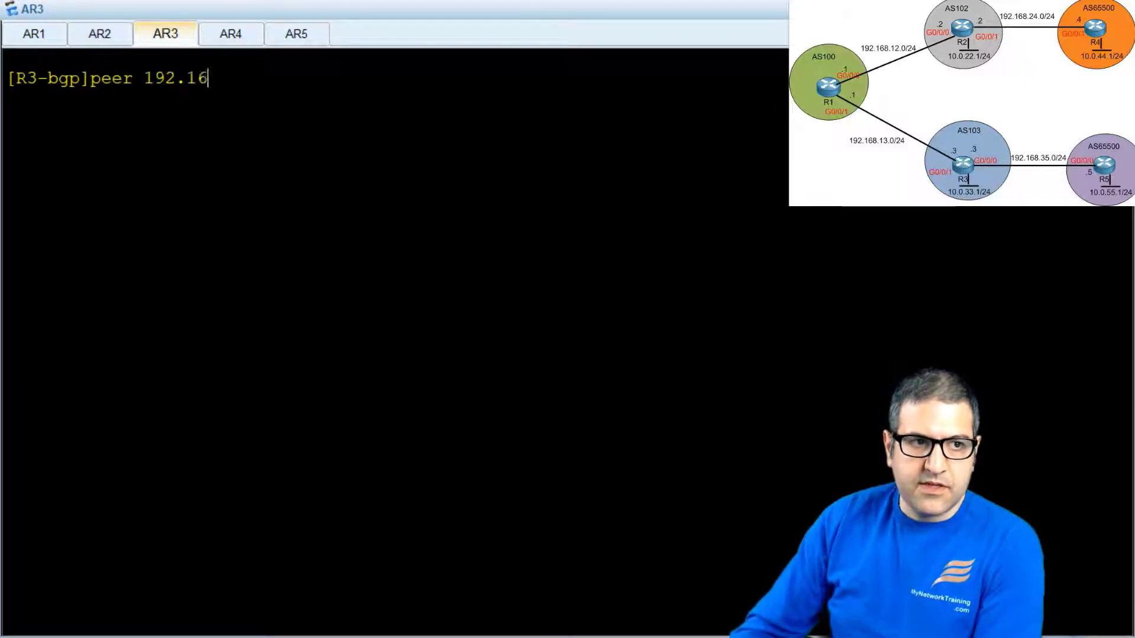
text(8.35.)
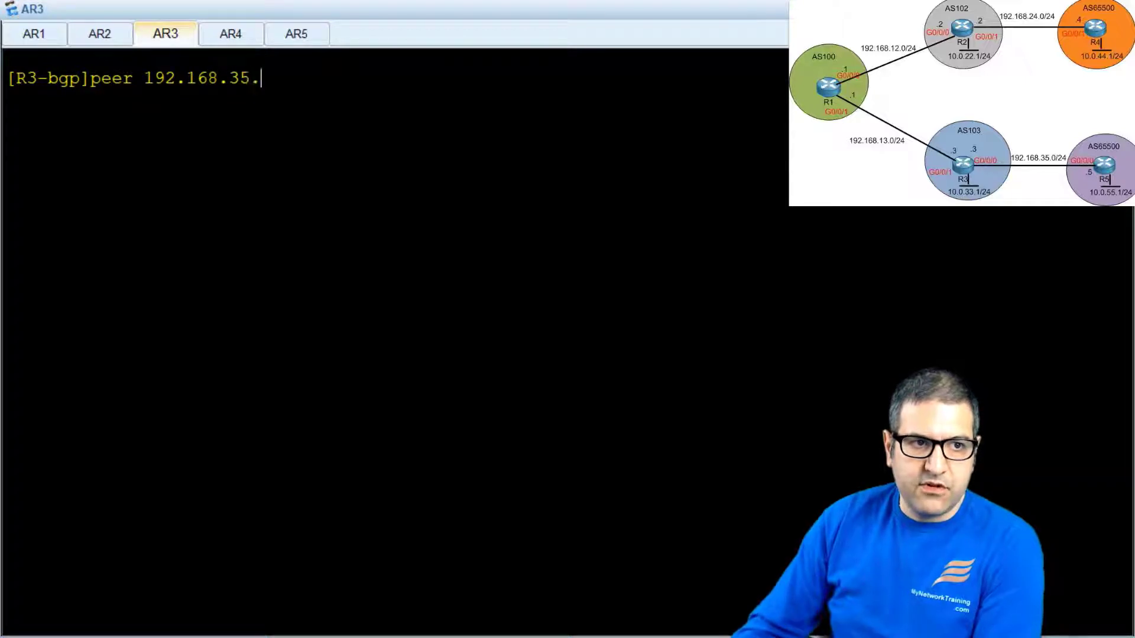
text(5 as)
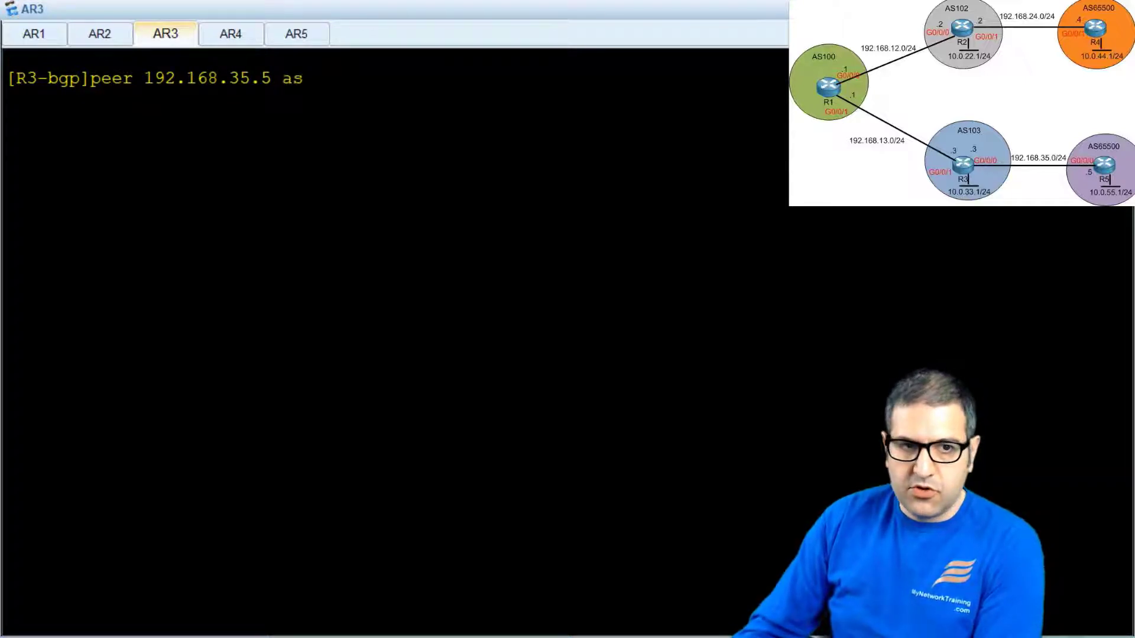
key(Tab)
key(Tab)
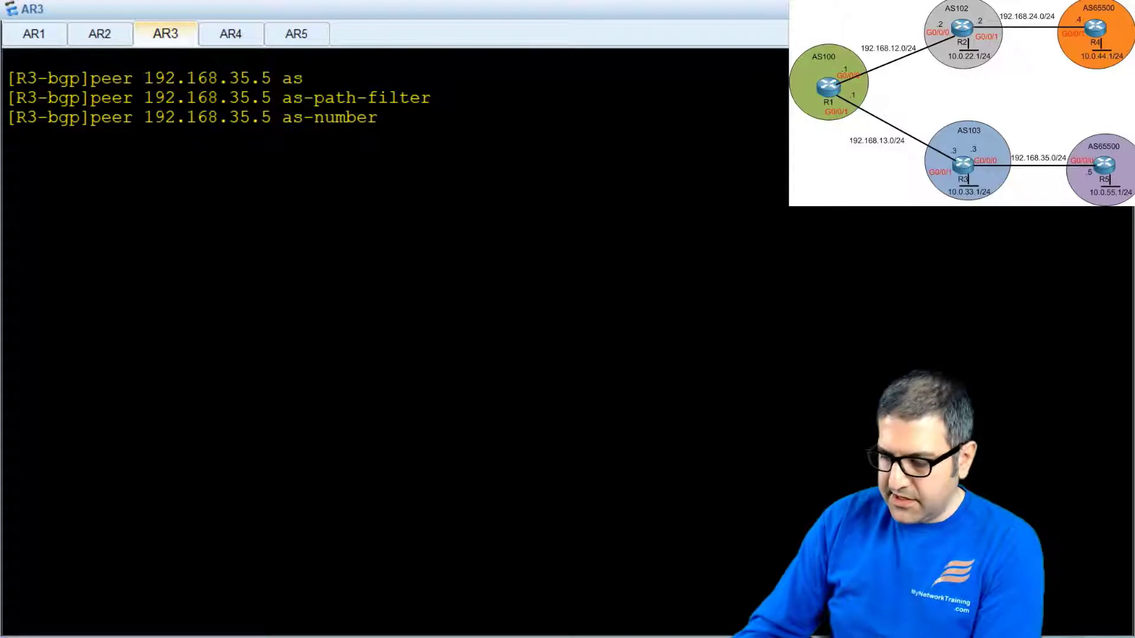
text(65500)
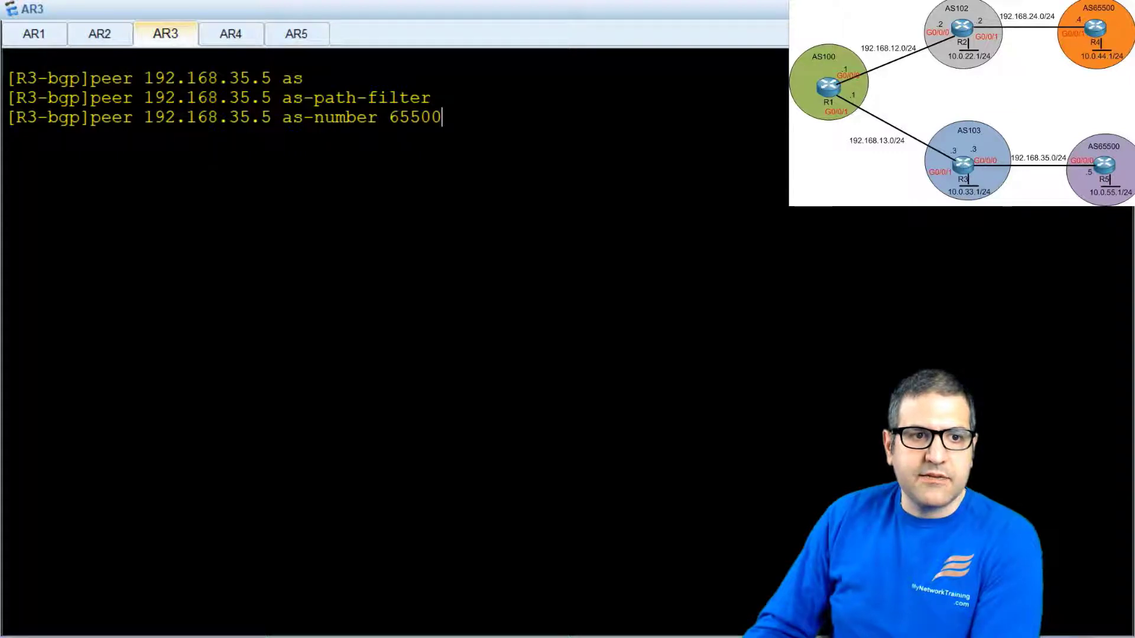
key(Return)
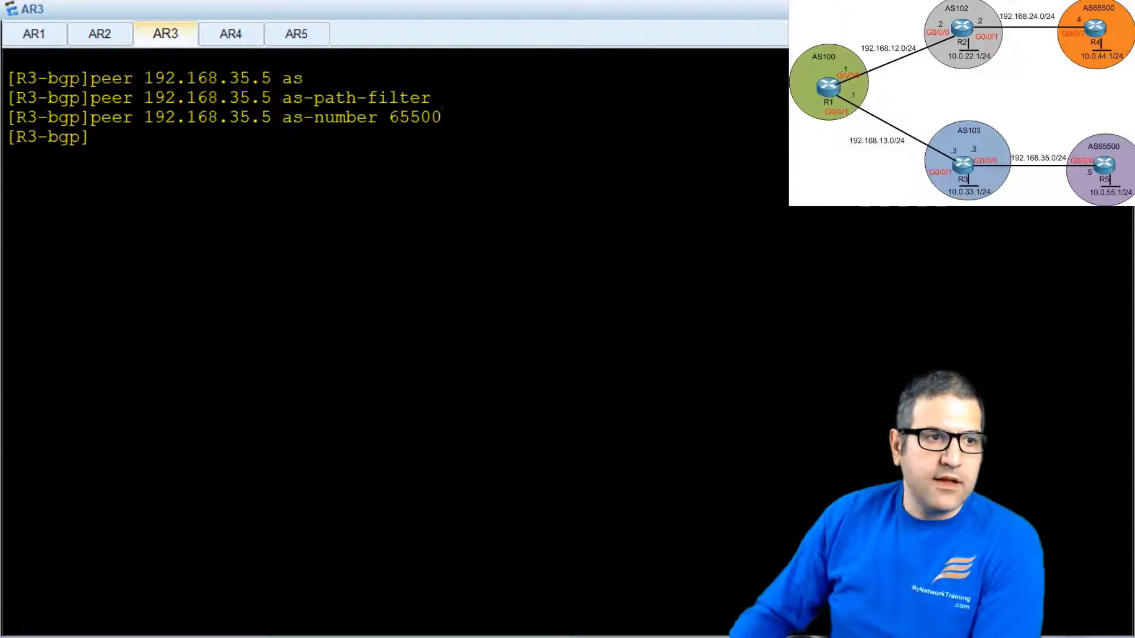
Clear R5's console, log on and enter system view.
click(300, 34)
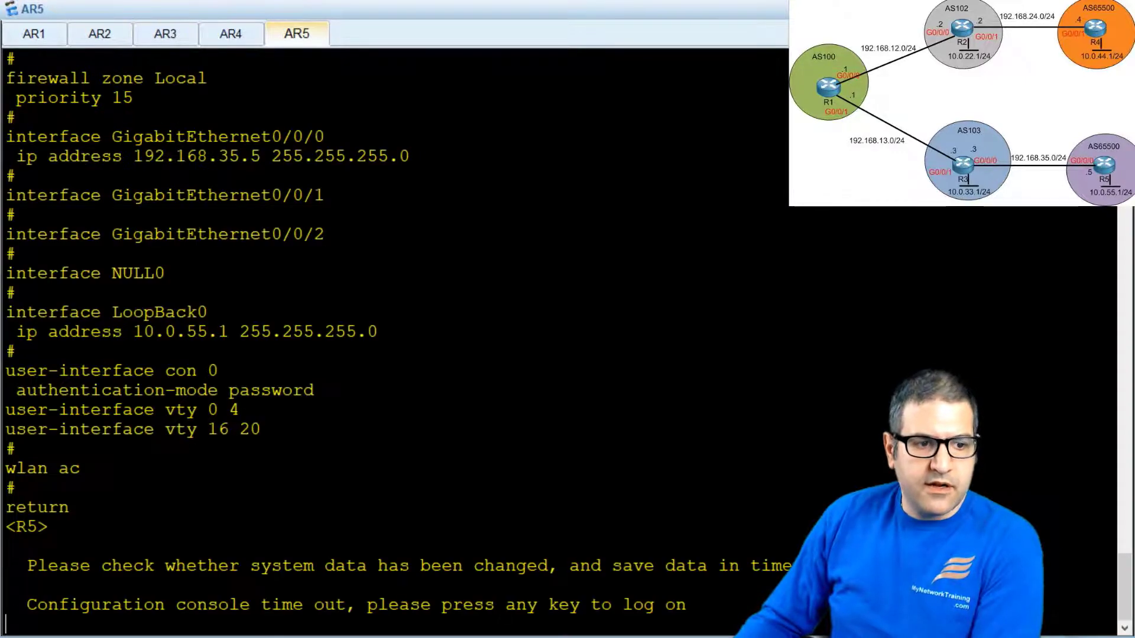
right_click(430, 229)
click(469, 276)
key(Return)
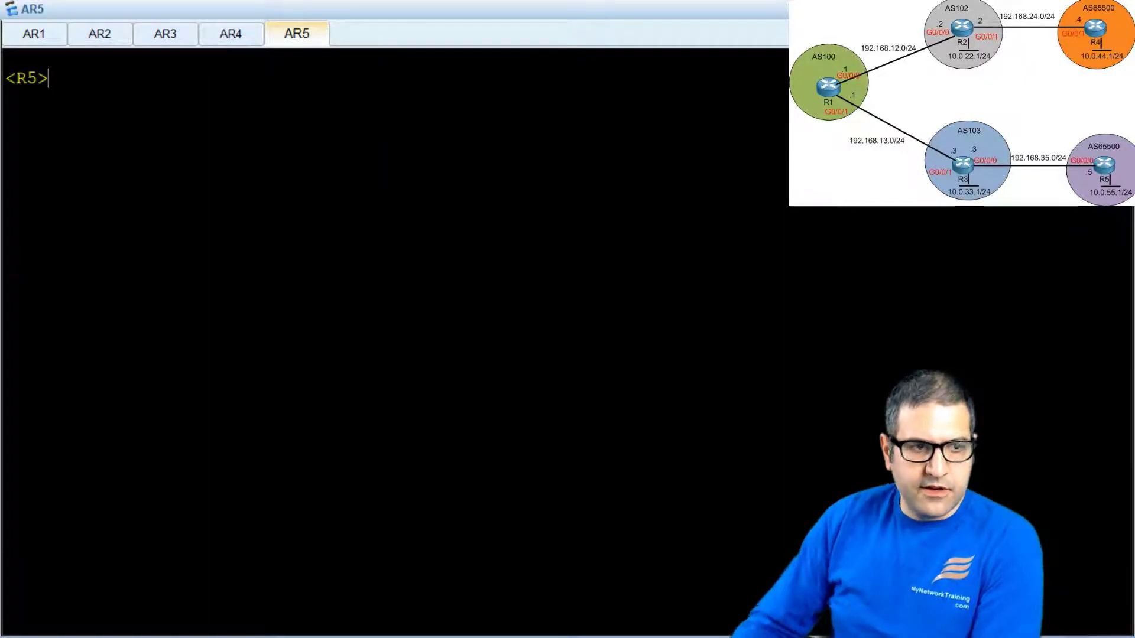
text(sys)
key(Return)
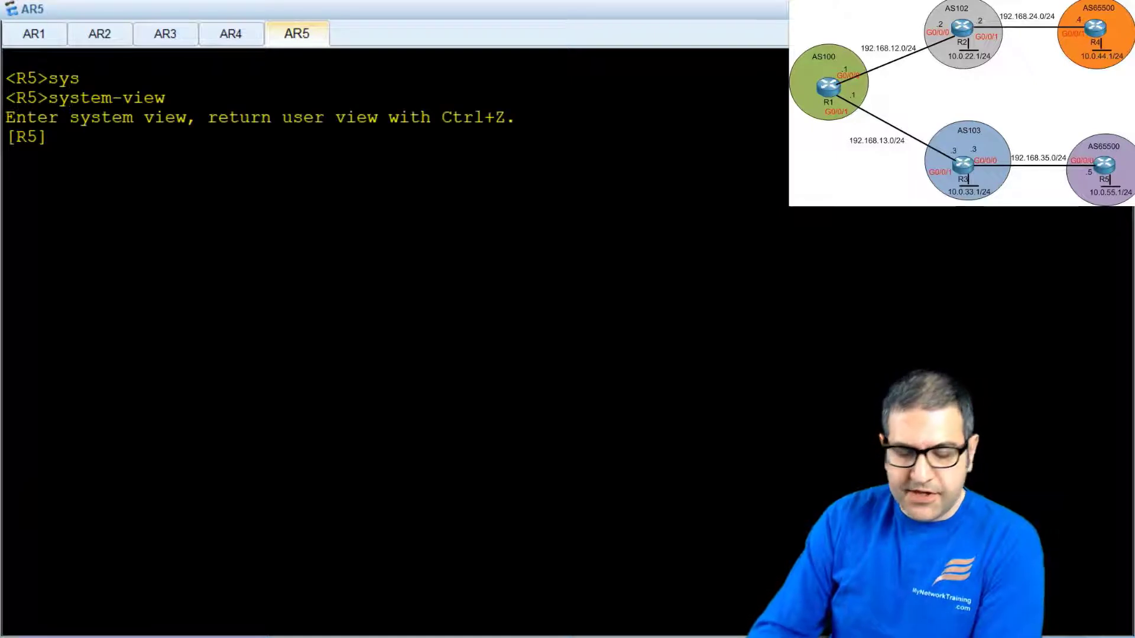
Start the BGP process on R5 with AS number 65500 and set its router ID to 5.5.5.5.
text(bgp )
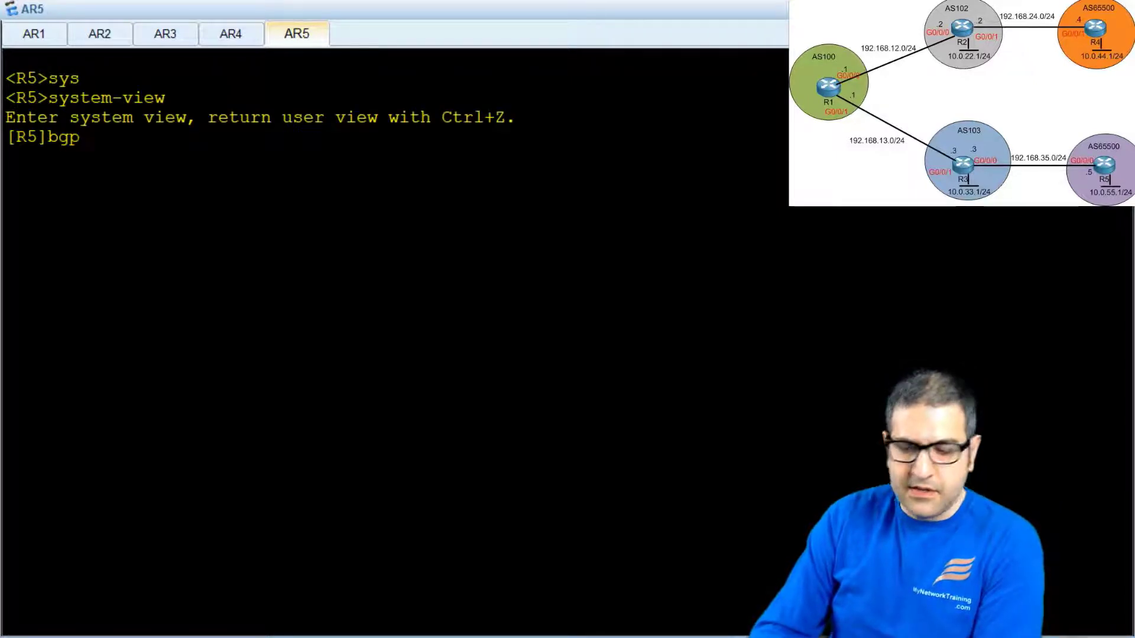
text(65500)
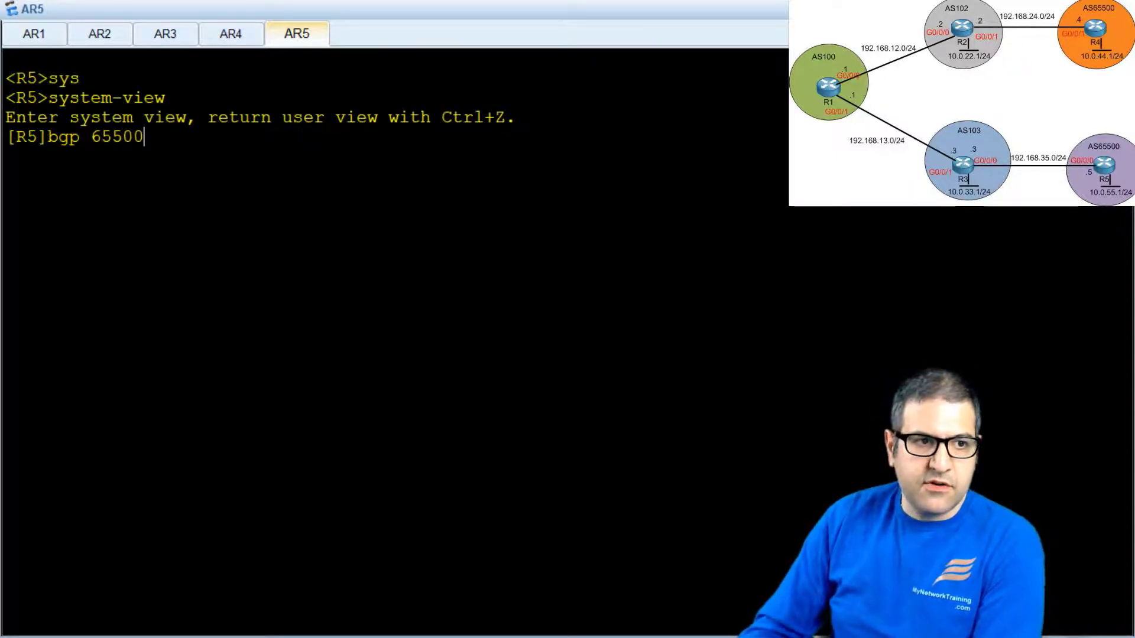
key(Return)
text(router)
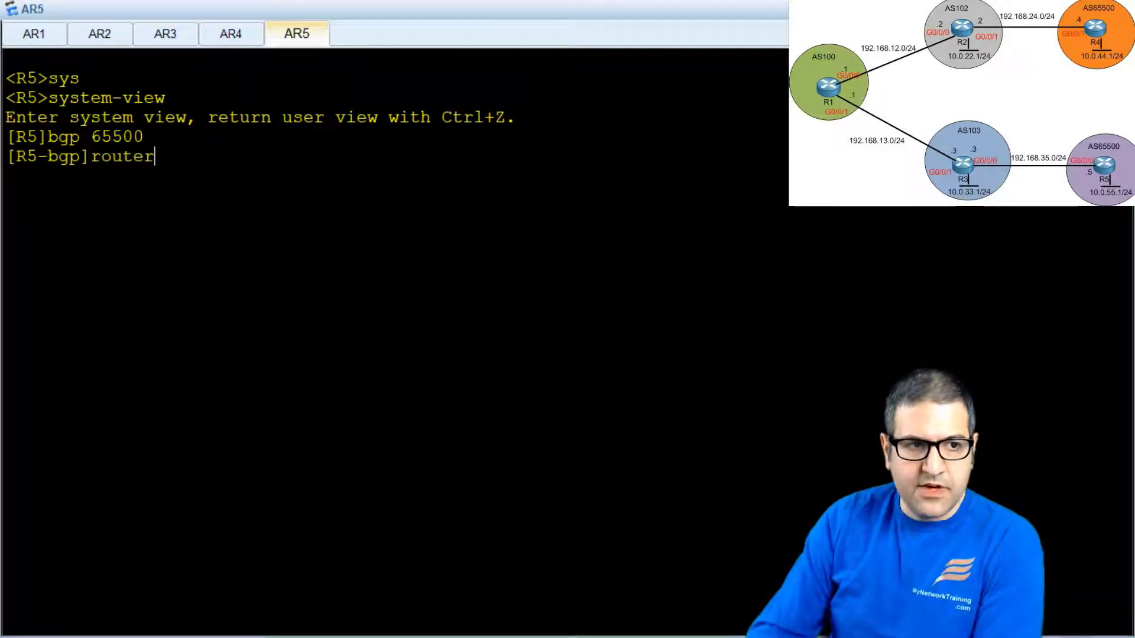
text(-id 5.5.5.5)
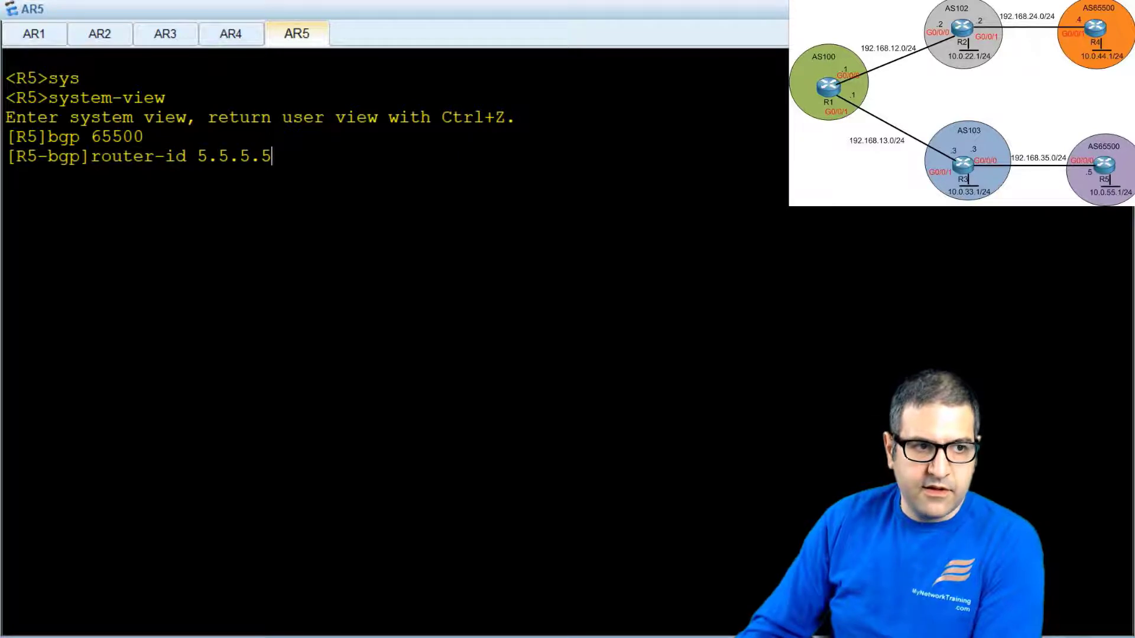
key(Return)
Configure R3 as a BGP peer on R5 using address 192.168.35.3 and AS number 103.
text(peer 19)
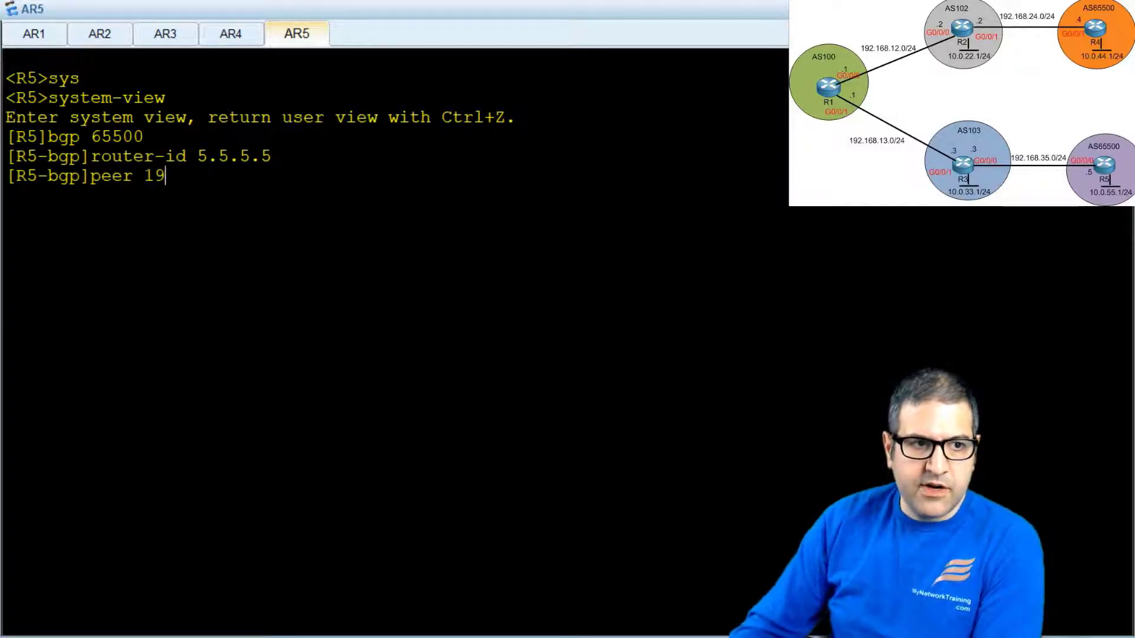
text(2.168.35.3)
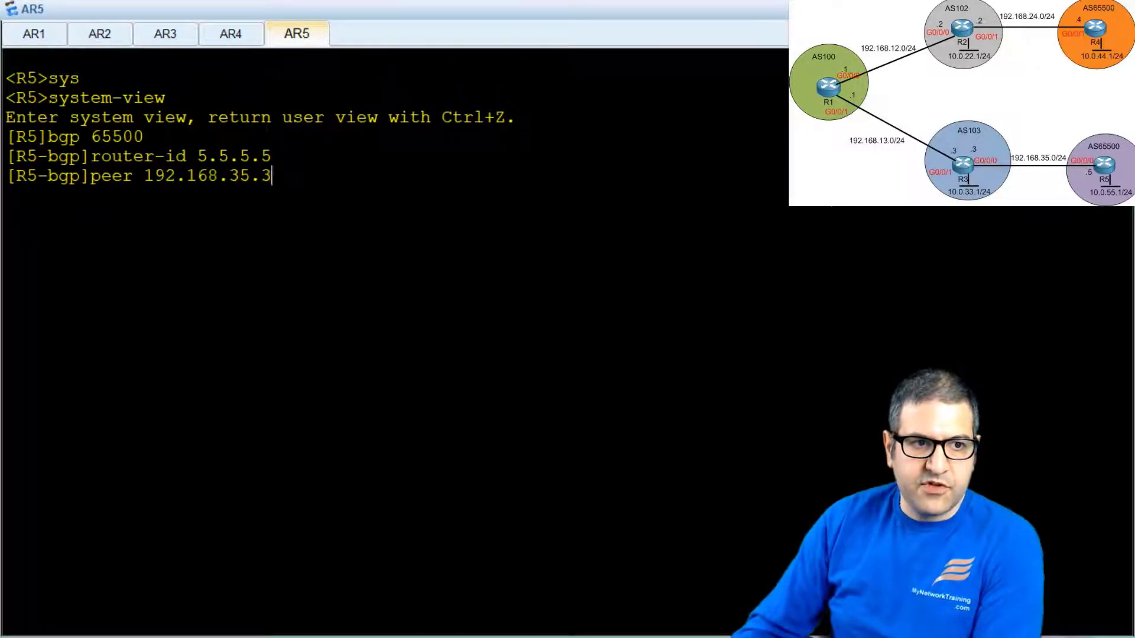
text( as)
key(Tab)
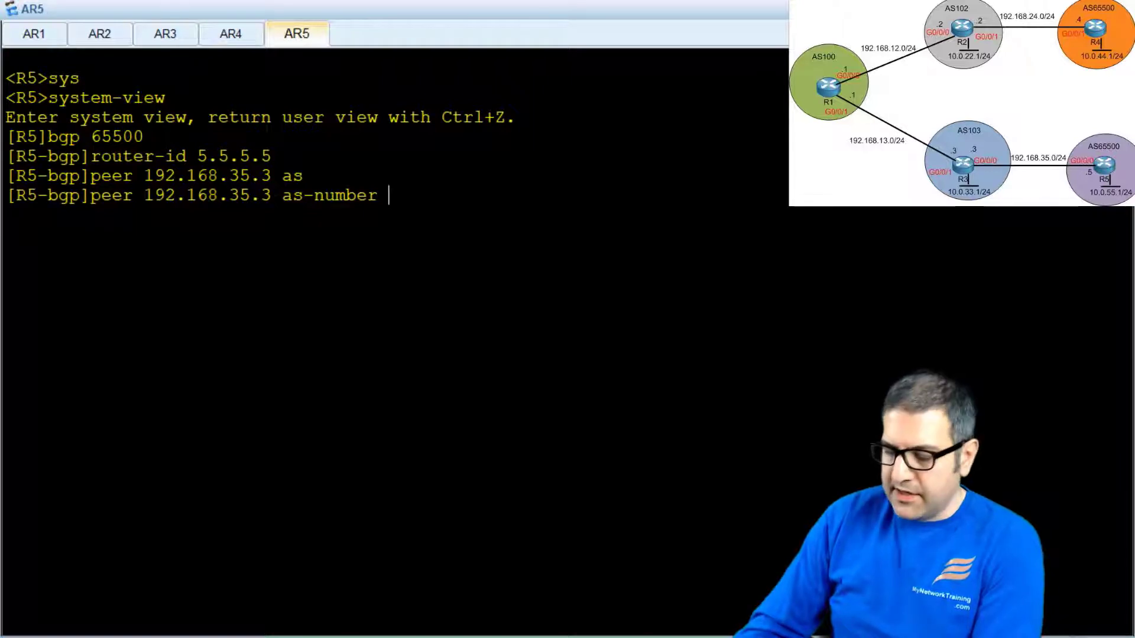
text(103)
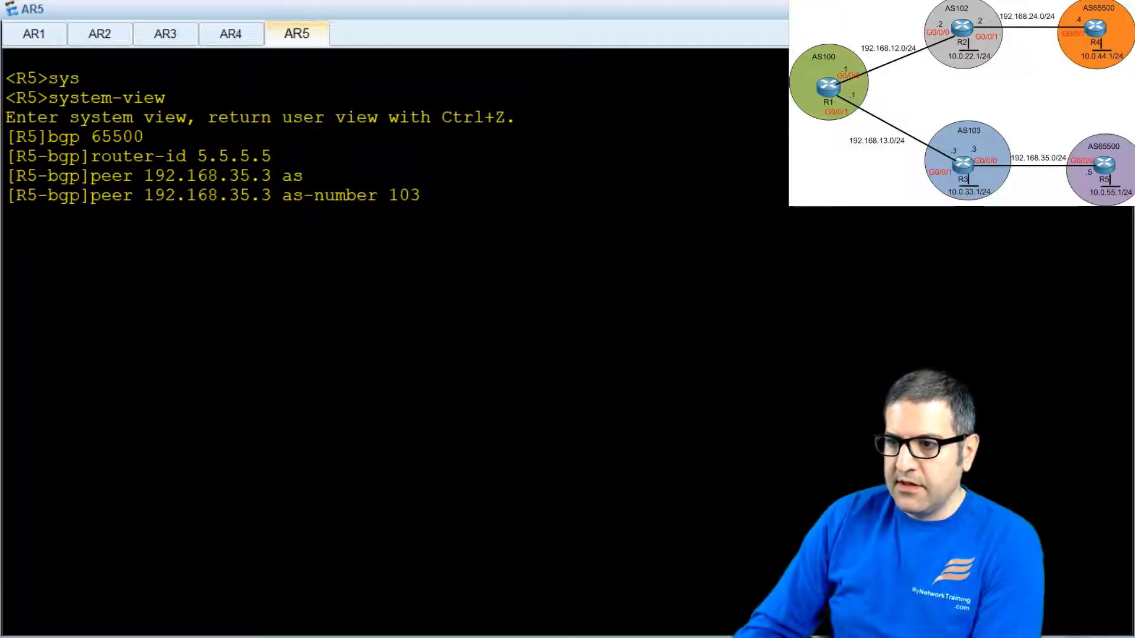
key(Return)
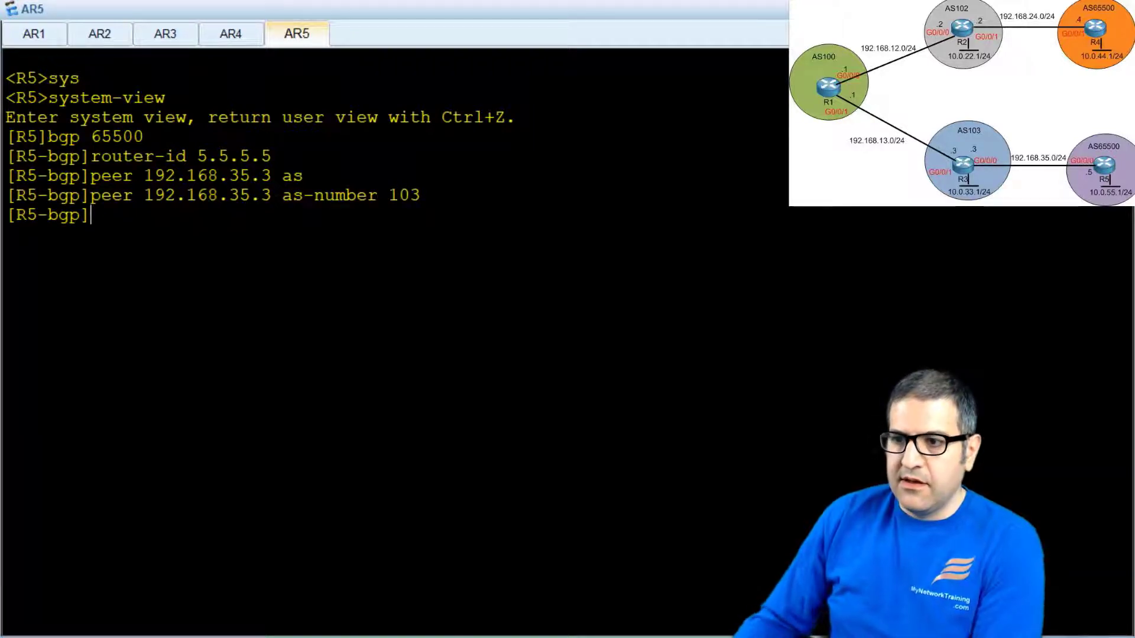
Display the BGP peers on R2 and examine the entries for R1 and R4.
click(110, 39)
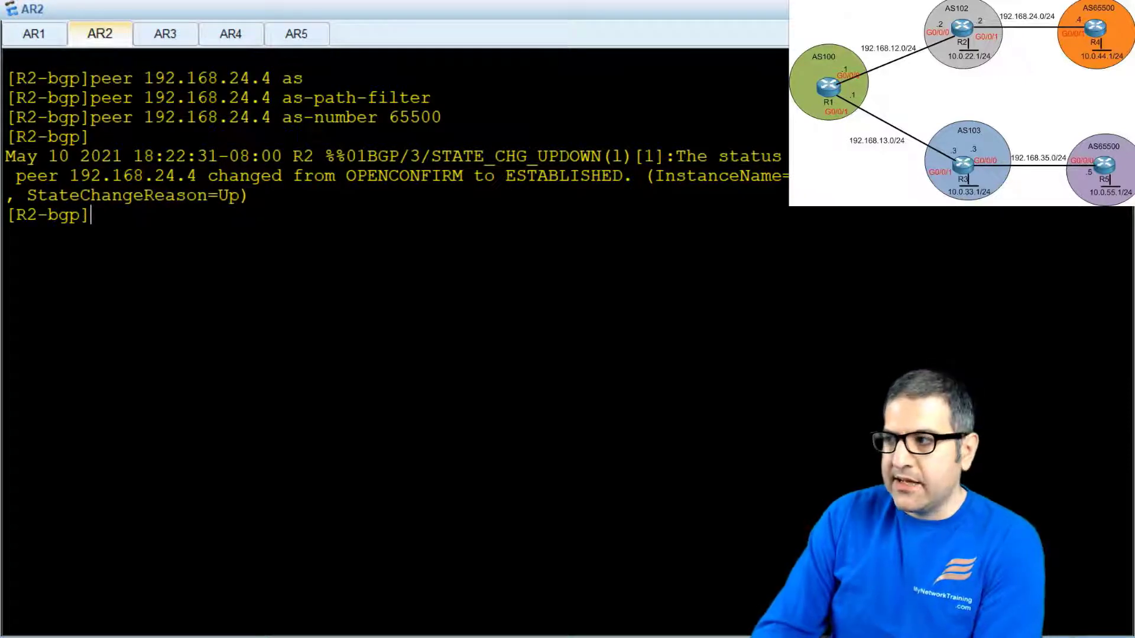
text(dis)
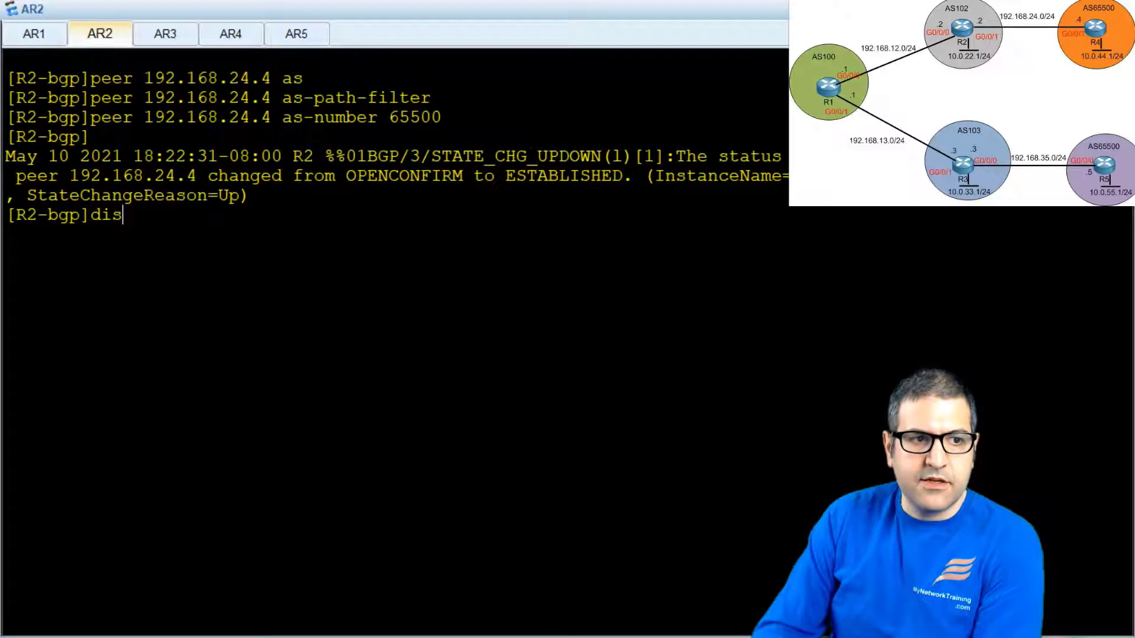
key(Tab)
text(bg)
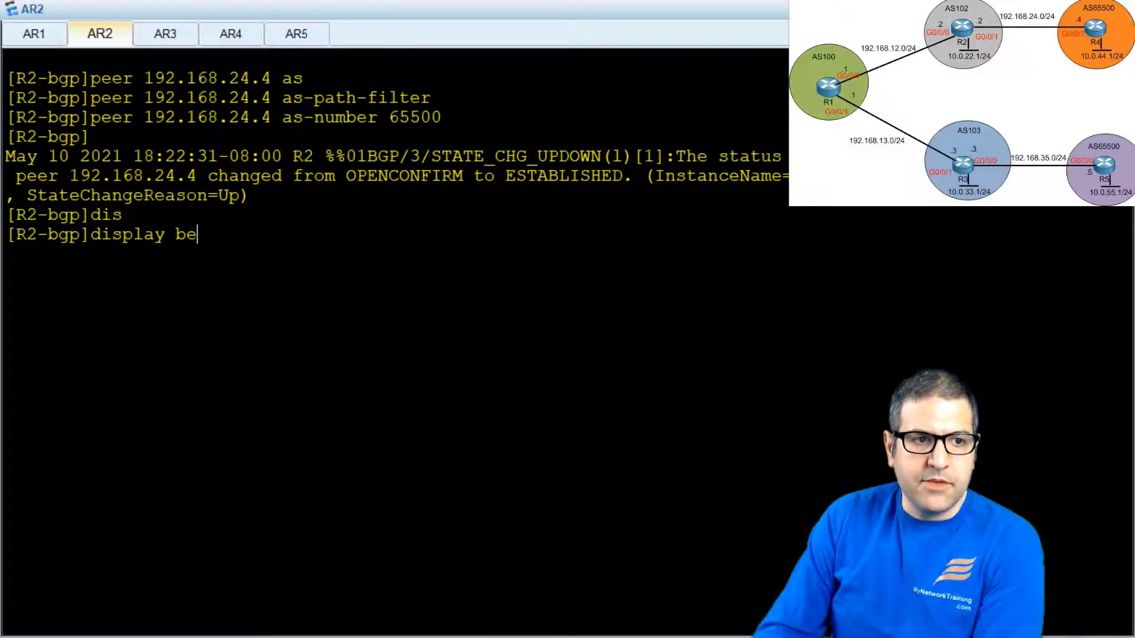
key(Tab)
text(peer)
key(Return)
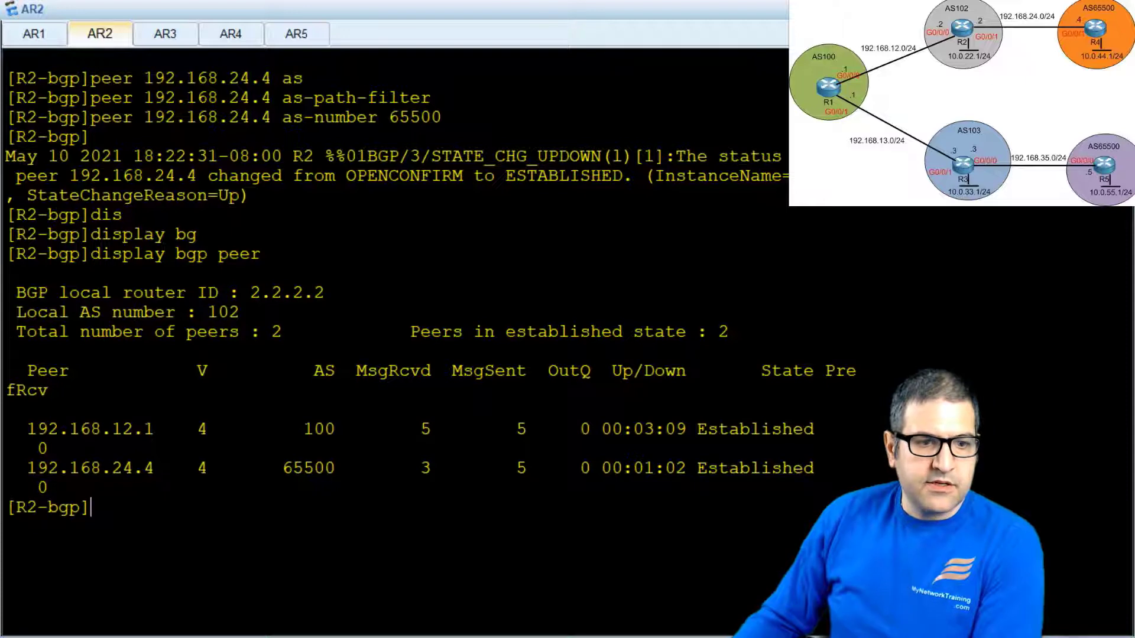
drag(37, 449, 125, 419)
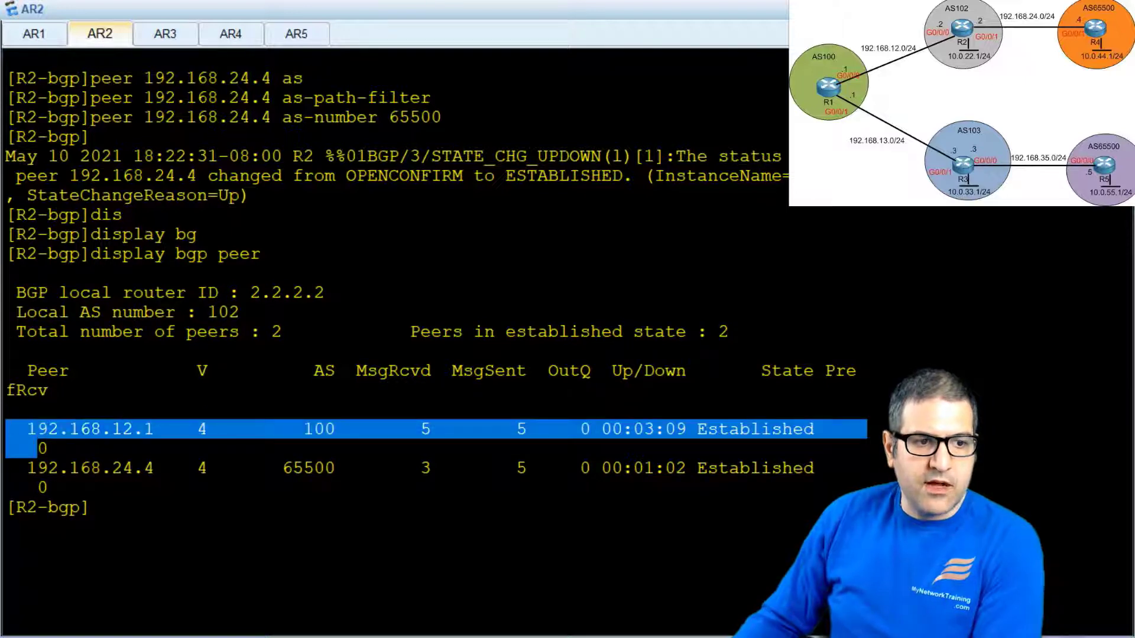
drag(34, 468, 184, 480)
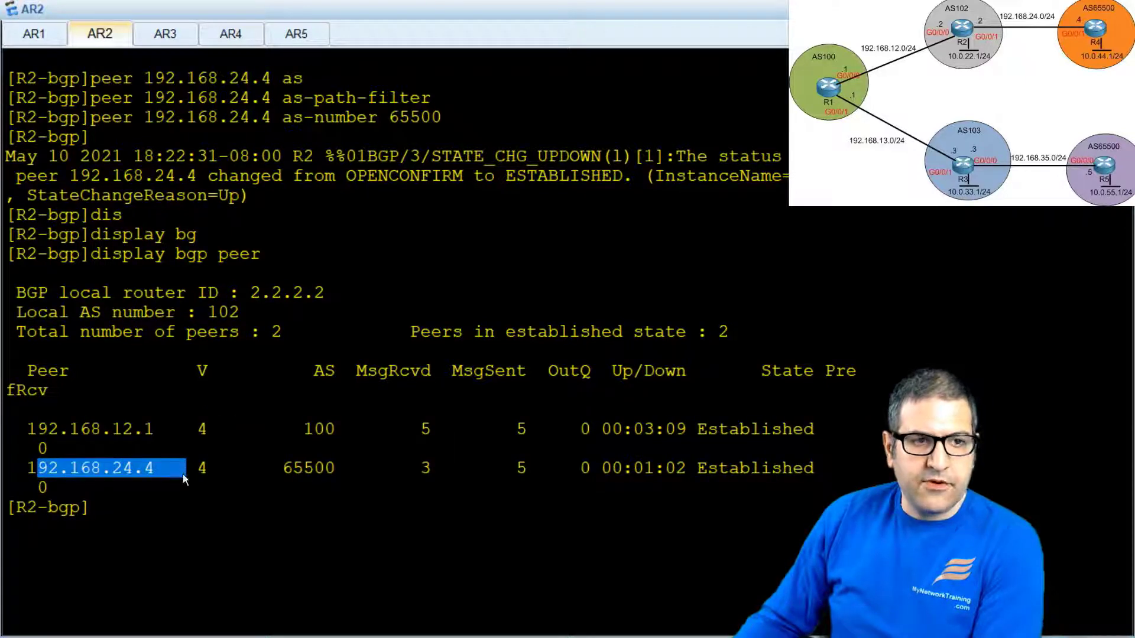
Display the BGP peers on R3.
click(161, 36)
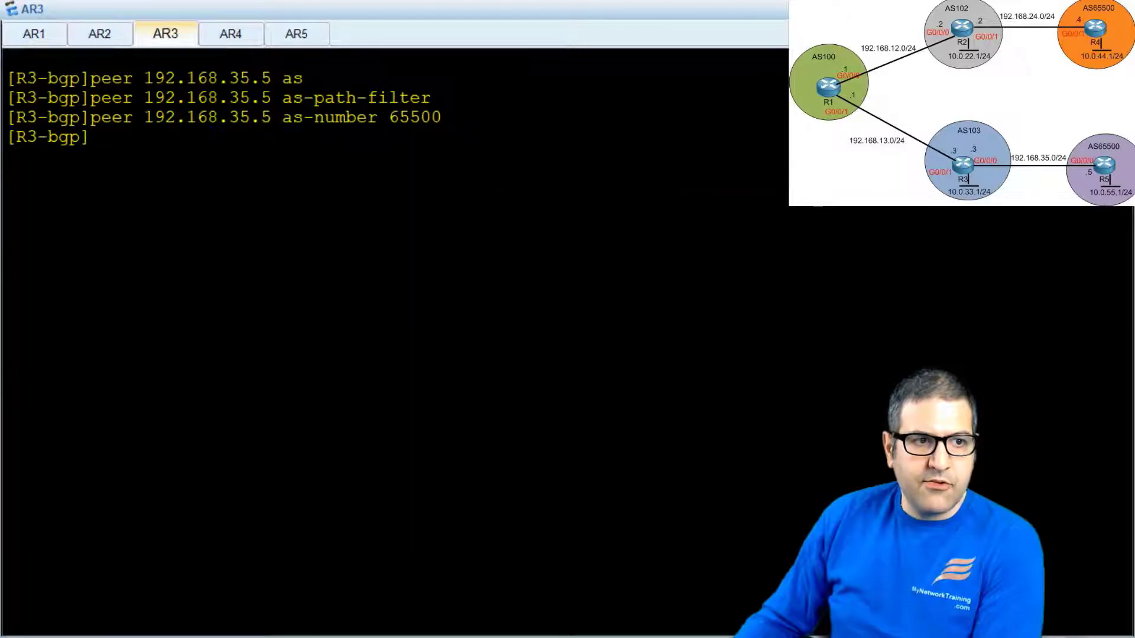
key(Return)
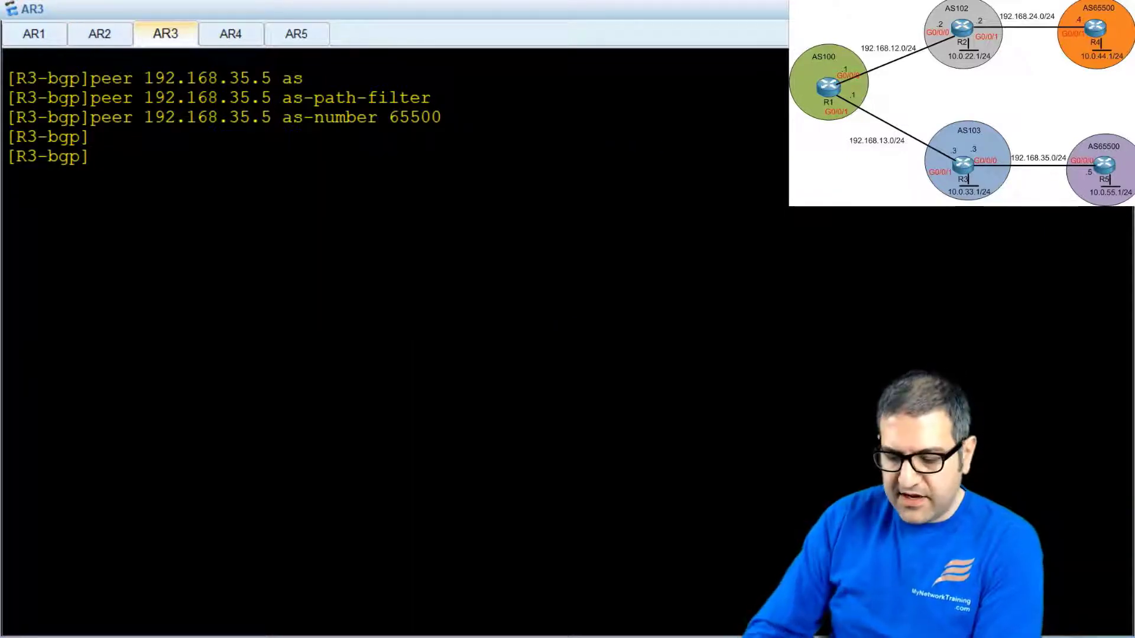
text(di)
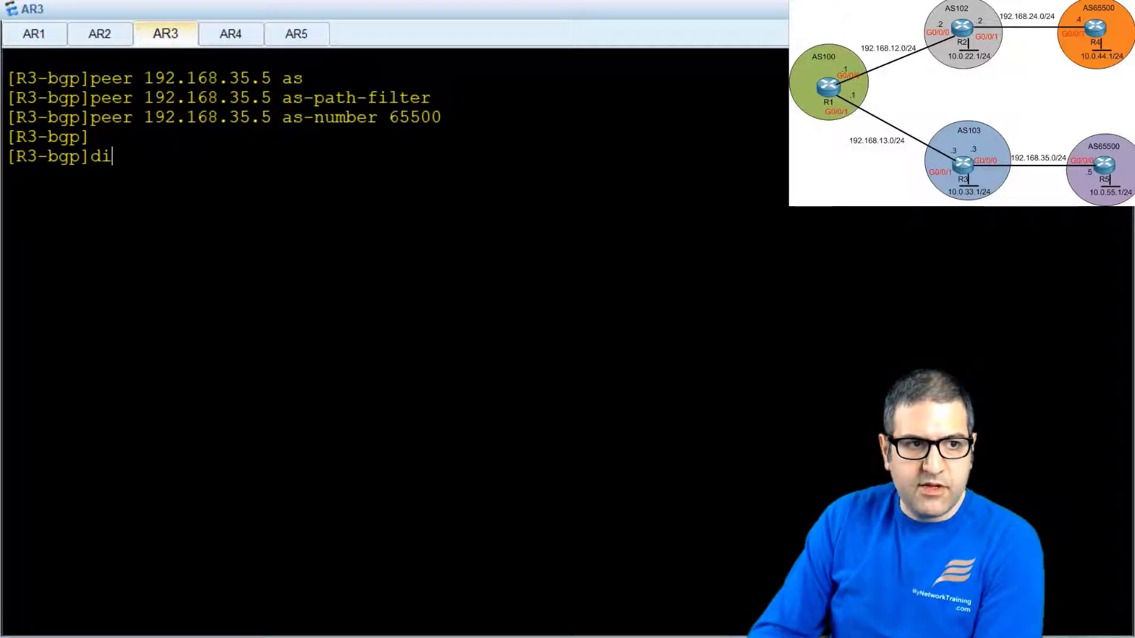
text(spl)
key(Tab)
text(b)
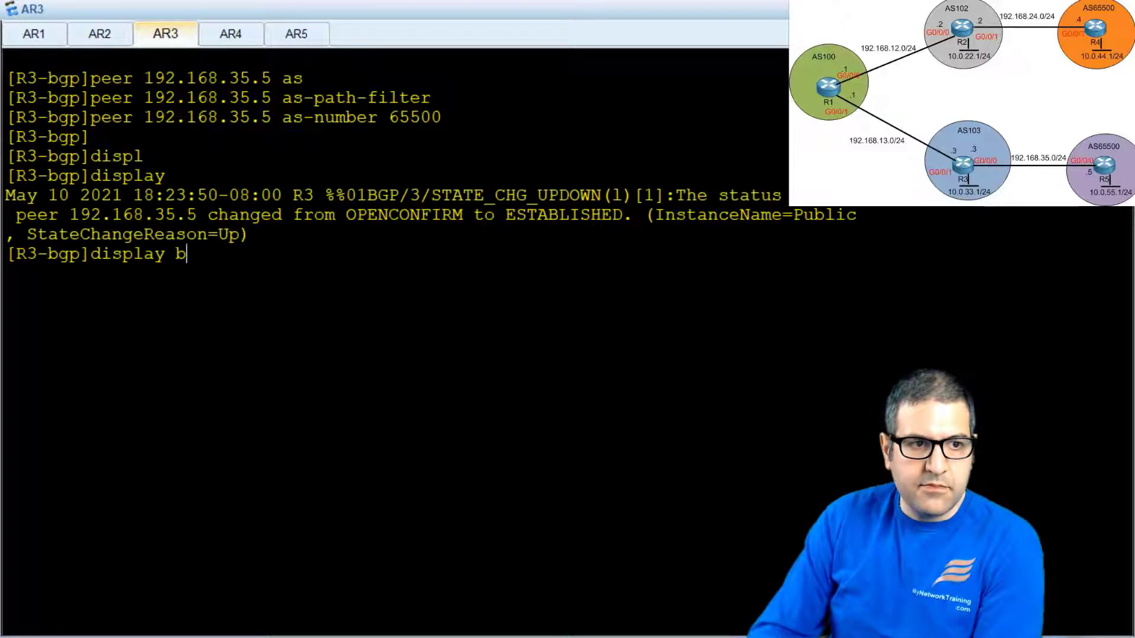
text(g)
key(Tab)
text(peer)
key(Return)
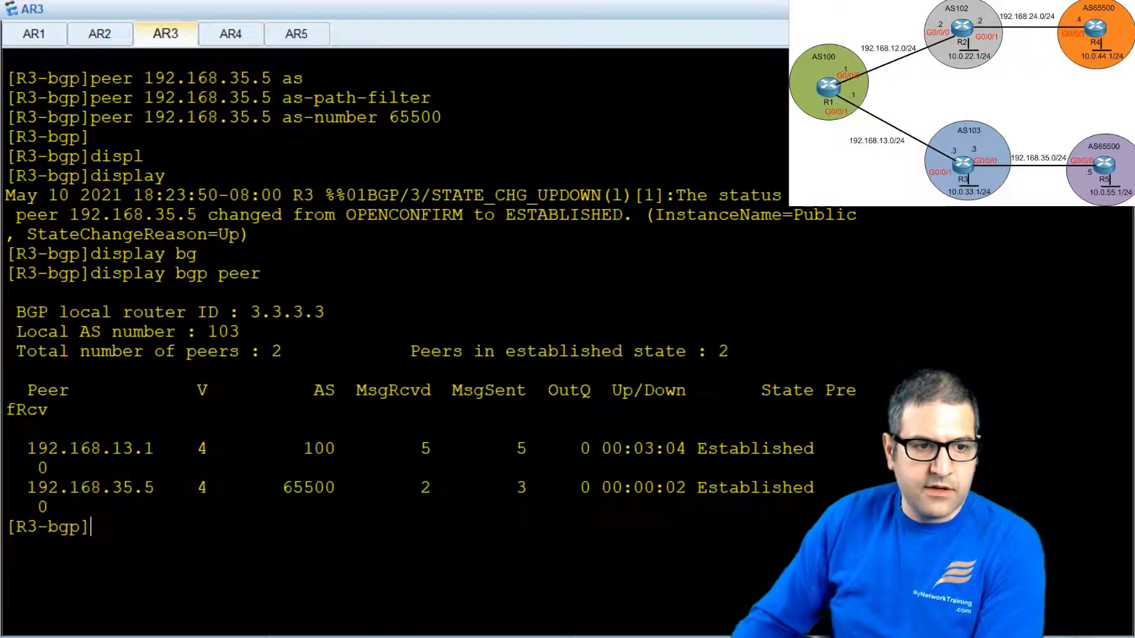
Examine the R1 and R5 entries in R3's BGP peer table, including their session states.
drag(82, 449, 179, 449)
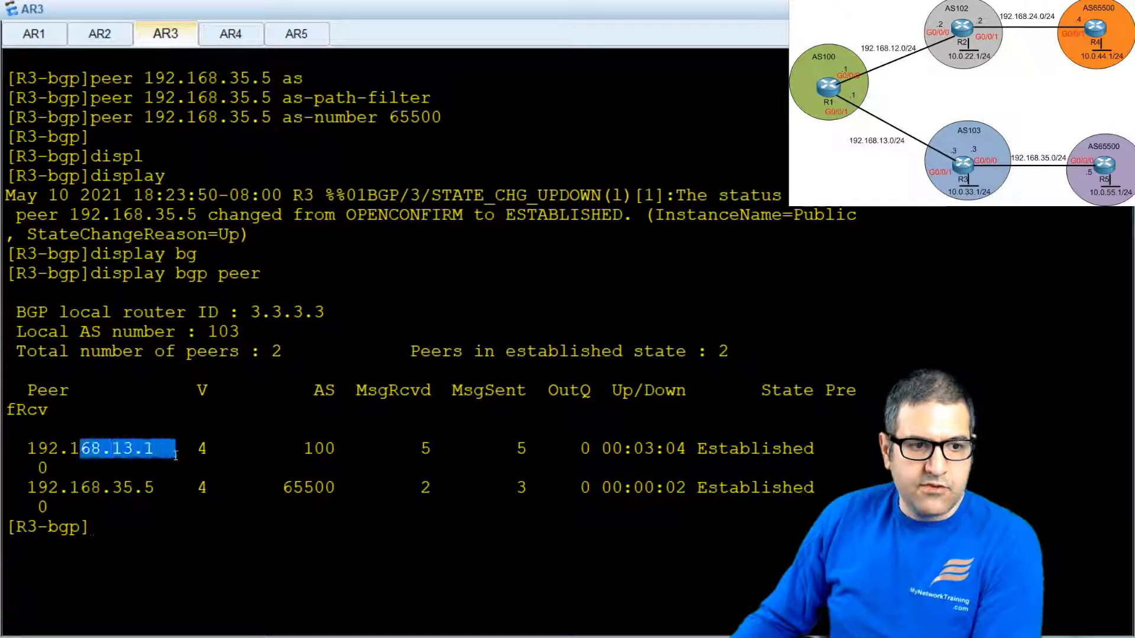
drag(117, 489, 200, 488)
click(716, 459)
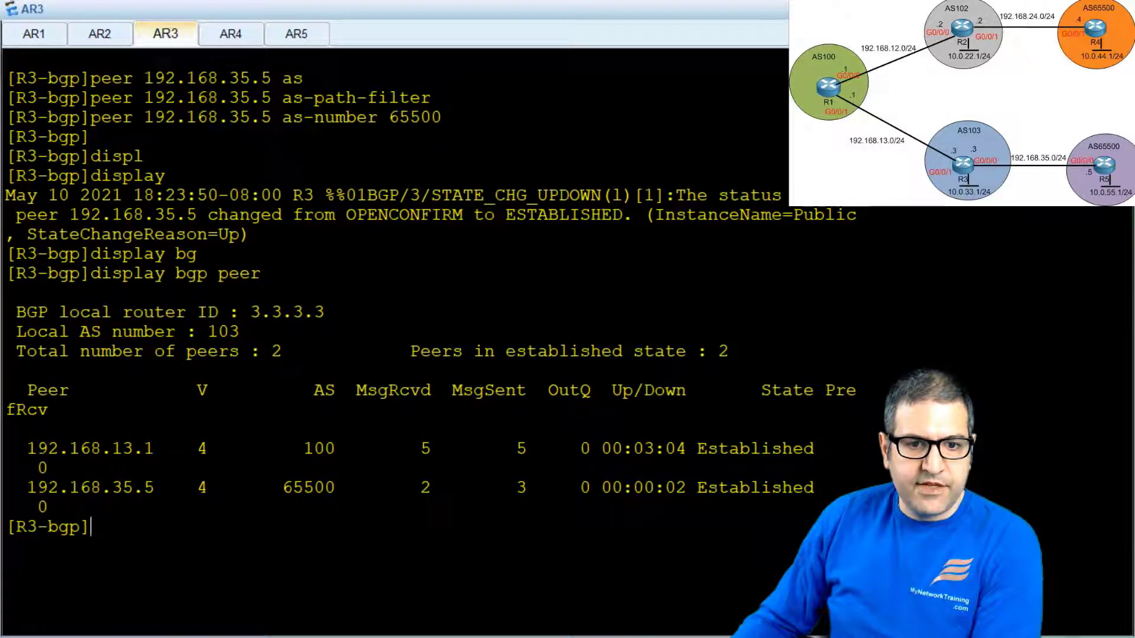
drag(749, 489, 59, 507)
drag(814, 449, 7, 450)
click(413, 556)
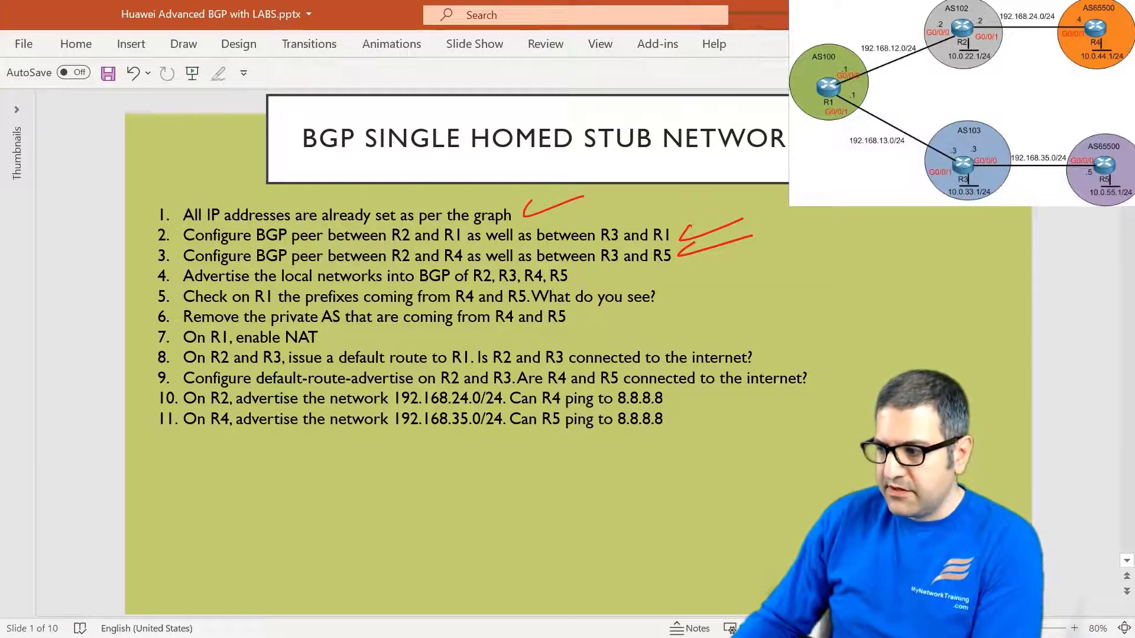
Switch to the OneNote topology page and underline the local network addresses of R2, R4, R3 and R5 with the thick red pen.
key(alt+Tab)
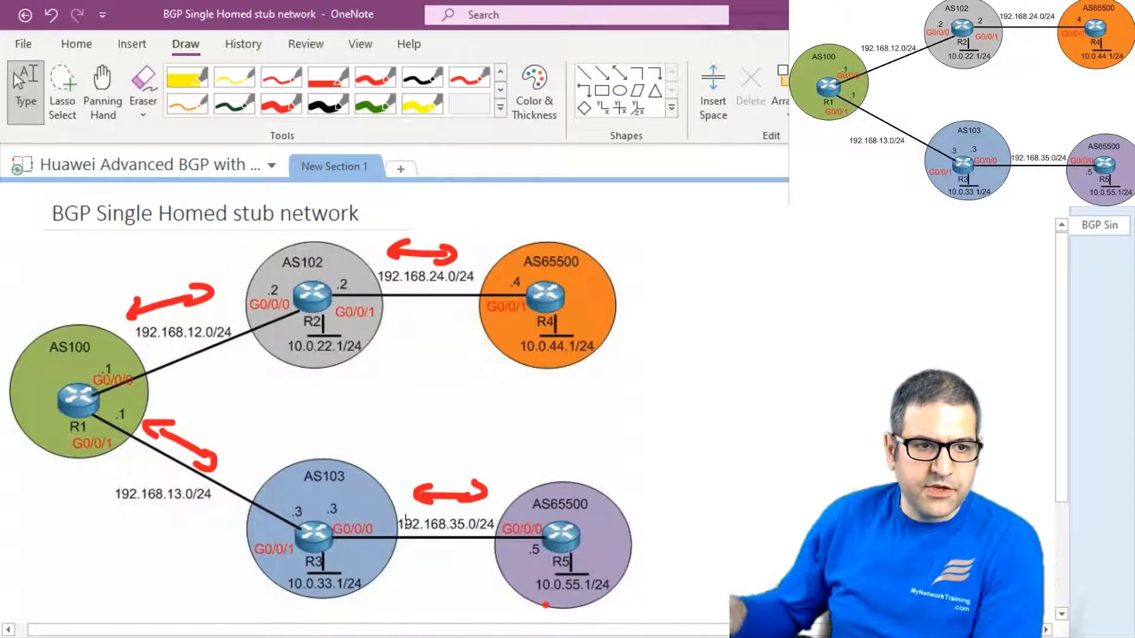
click(281, 104)
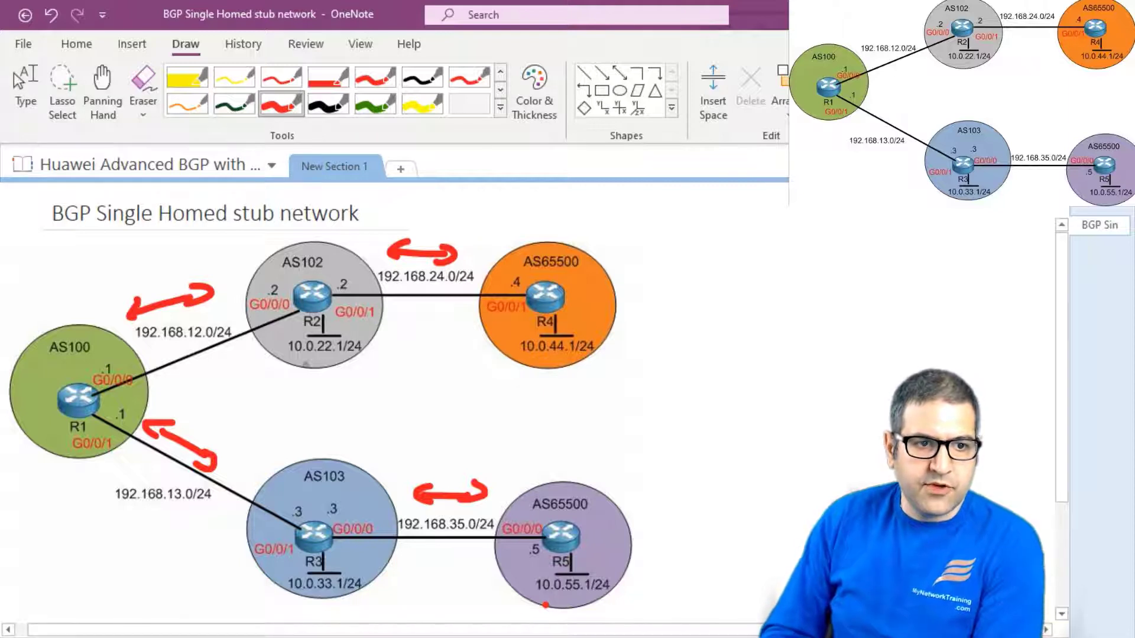
drag(285, 363, 330, 366)
drag(522, 365, 570, 366)
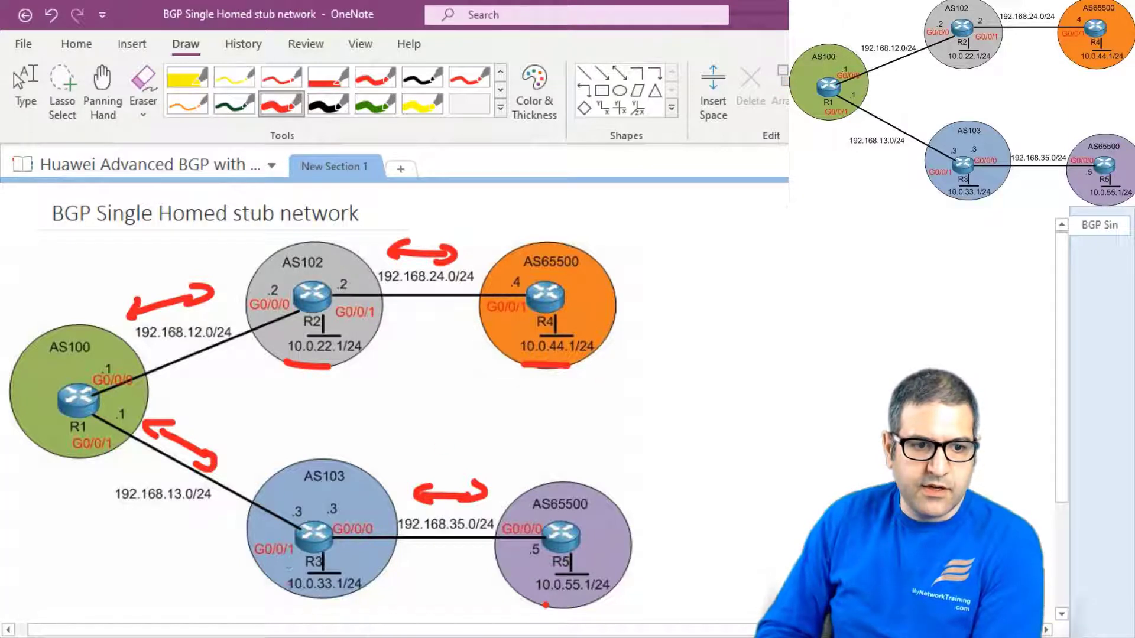
drag(292, 603, 329, 599)
drag(541, 609, 586, 605)
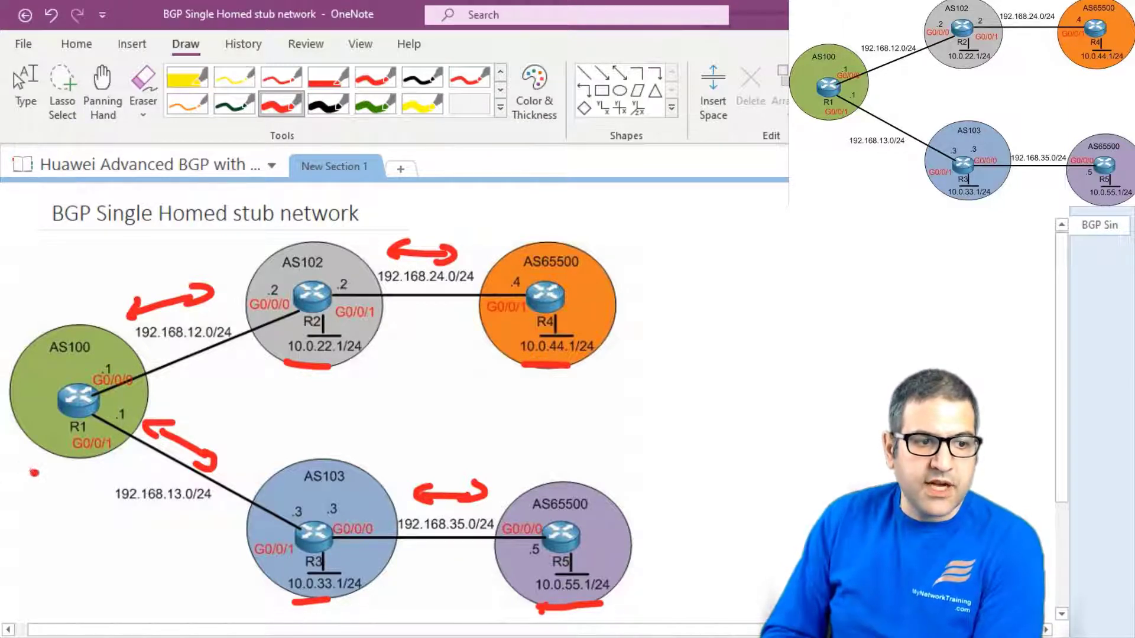
Sketch a red routing table box with four entry lines beneath R1, and return to text mode.
drag(34, 472, 34, 539)
mouse_move(30, 472)
mouse_down()
mouse_move(81, 511)
mouse_move(48, 559)
mouse_move(31, 521)
mouse_move(64, 485)
mouse_move(63, 503)
mouse_up()
drag(40, 520, 65, 522)
drag(37, 539, 56, 540)
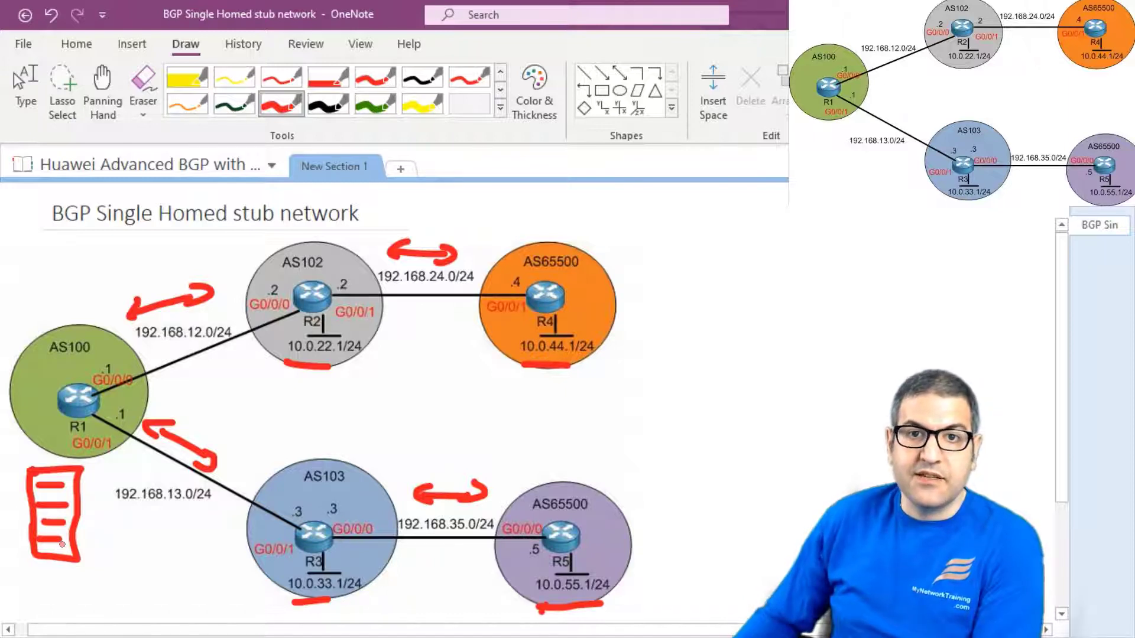
key(alt+d)
key(t)
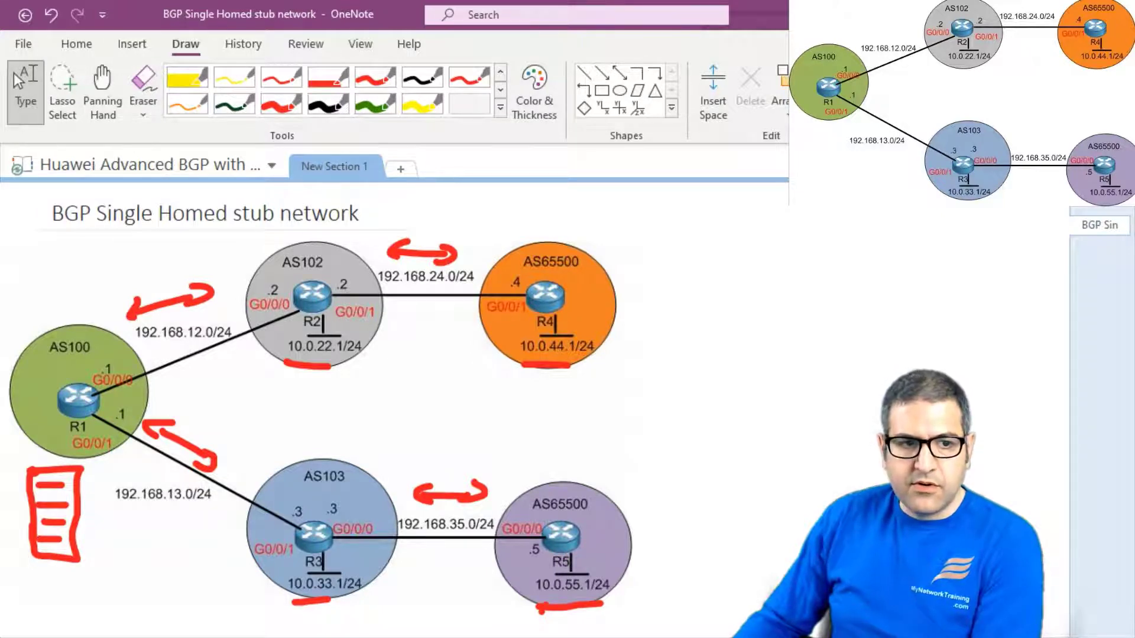
Switch back to the router consoles, clear R2's console and advertise network 10.0.22.0 with mask length 24 in R2's BGP.
key(alt+Tab)
click(101, 33)
right_click(244, 76)
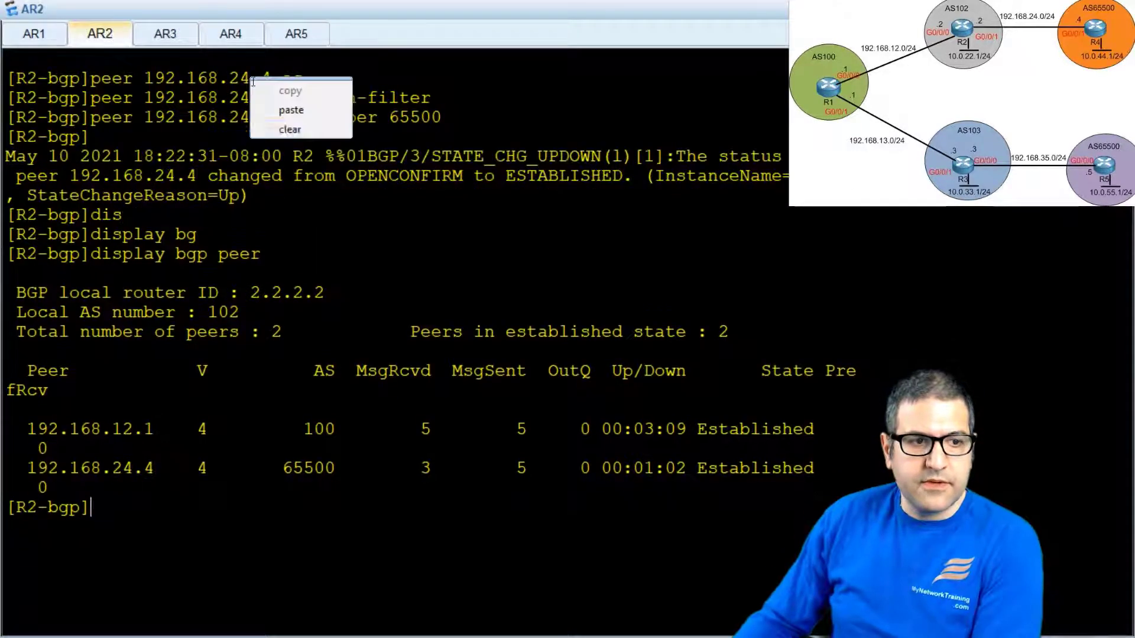
click(277, 129)
key(Return)
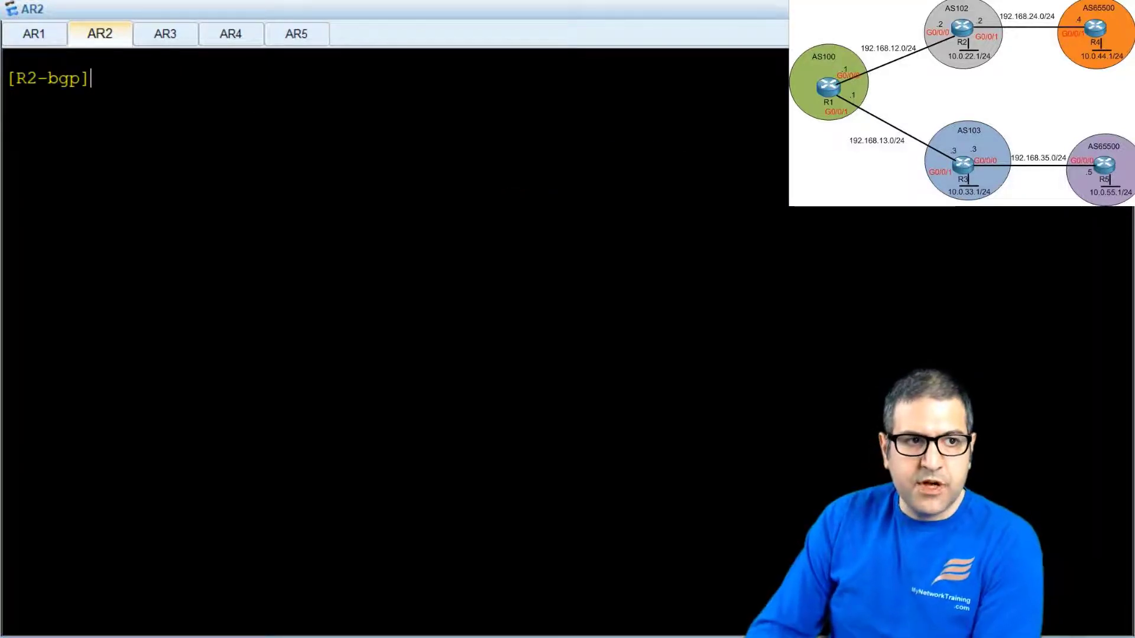
text(net)
key(Tab)
text(10)
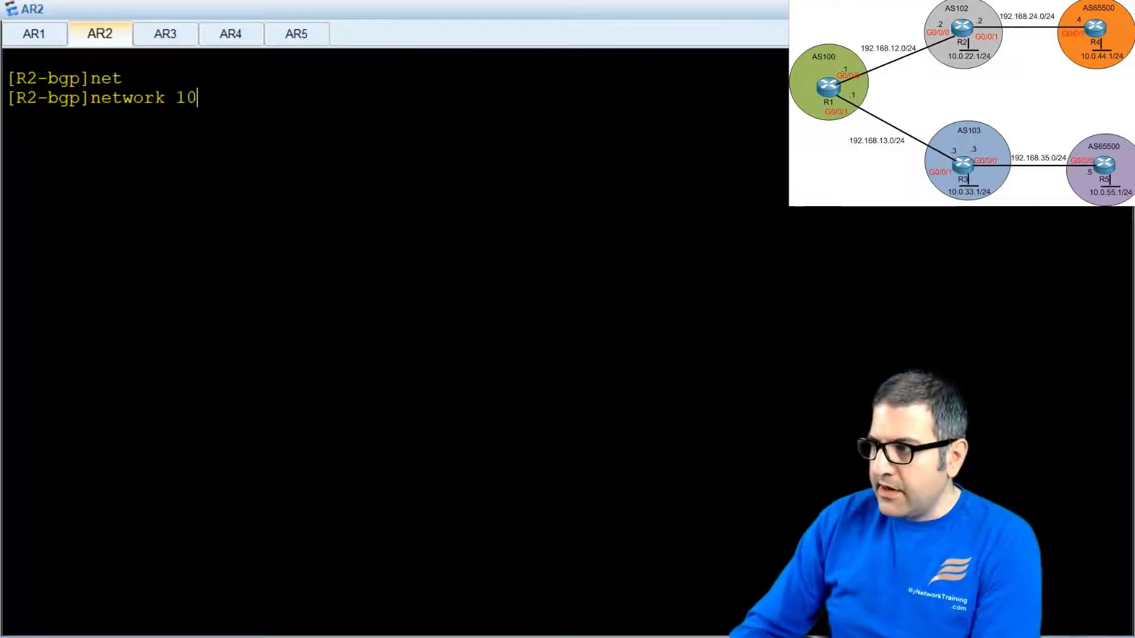
text(.0.22.0 24)
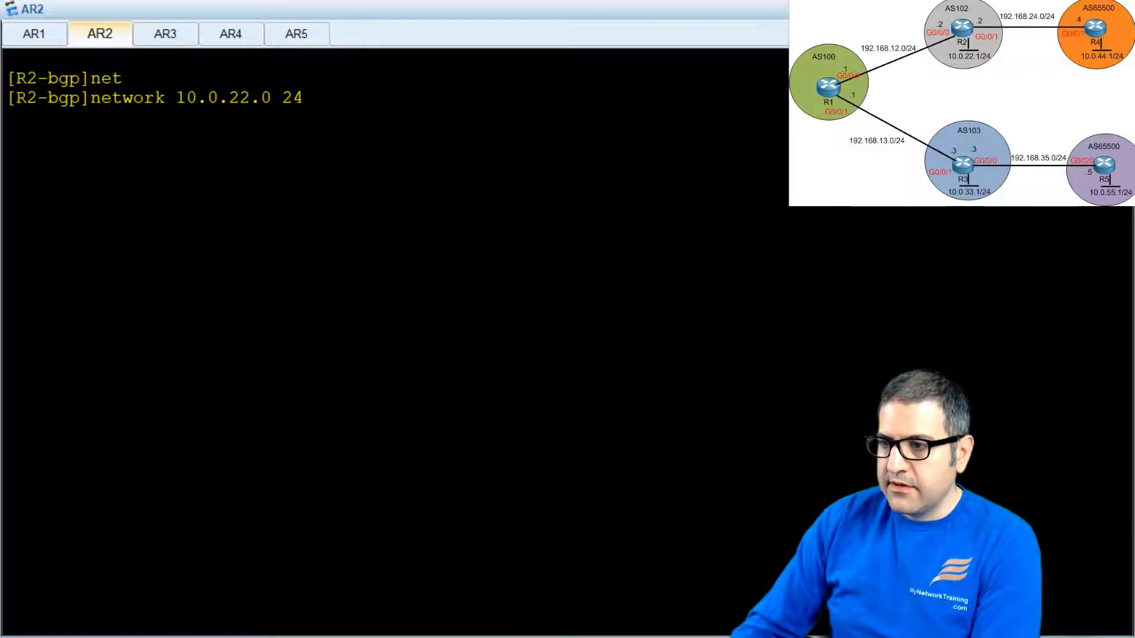
key(Return)
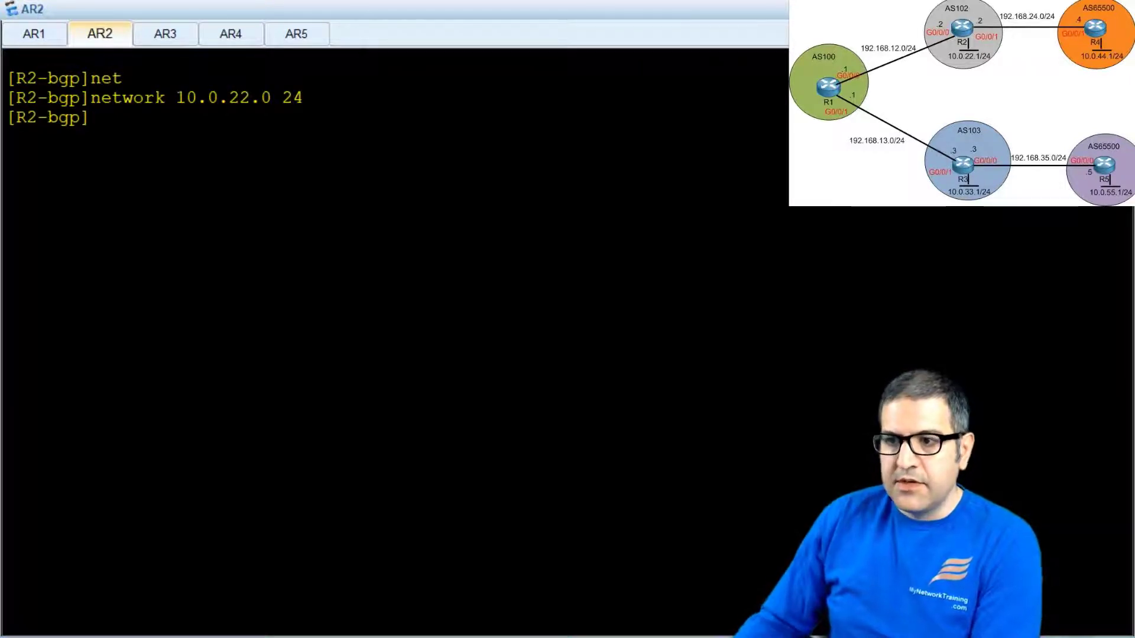
Clear R3's console and advertise network 10.0.33.0 with mask length 24 in R3's BGP.
click(161, 30)
right_click(286, 196)
click(324, 245)
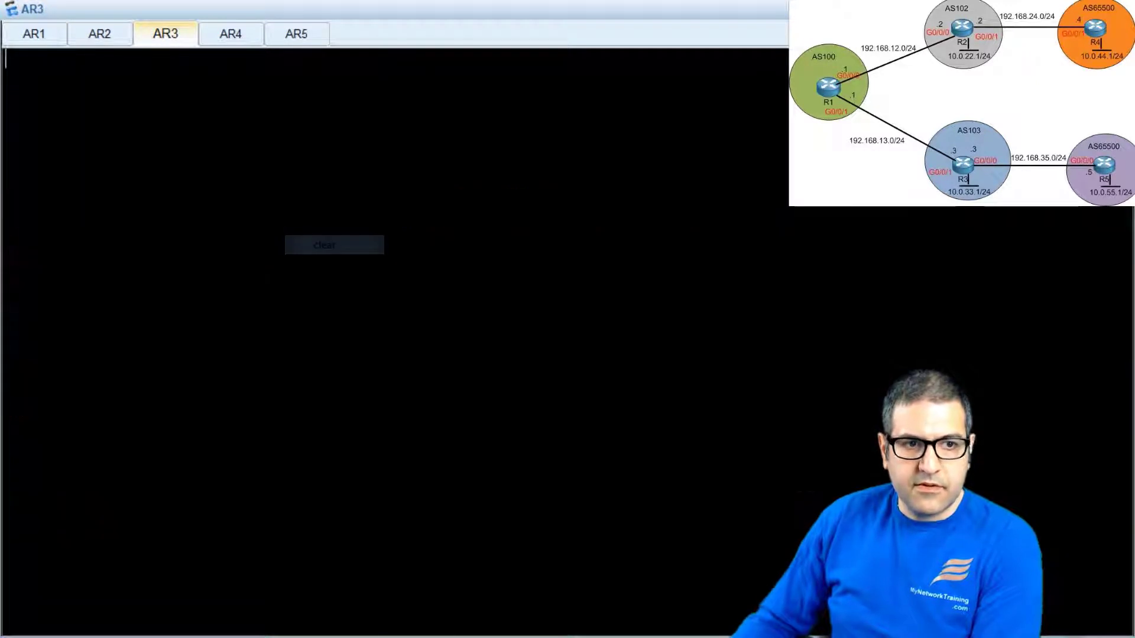
text(net)
key(Tab)
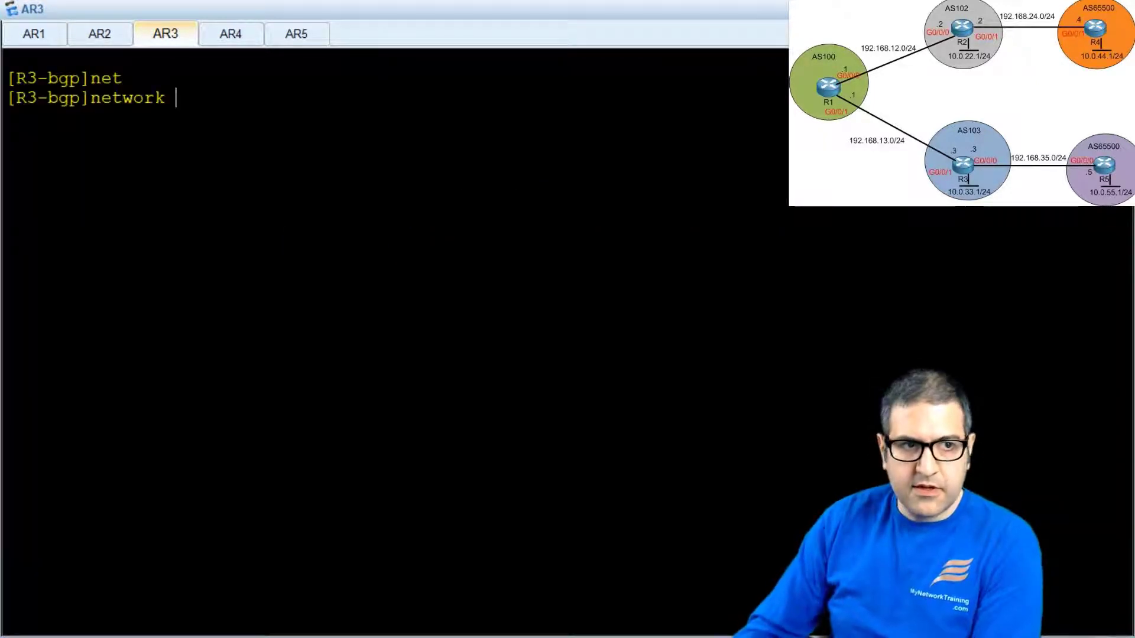
text(10.)
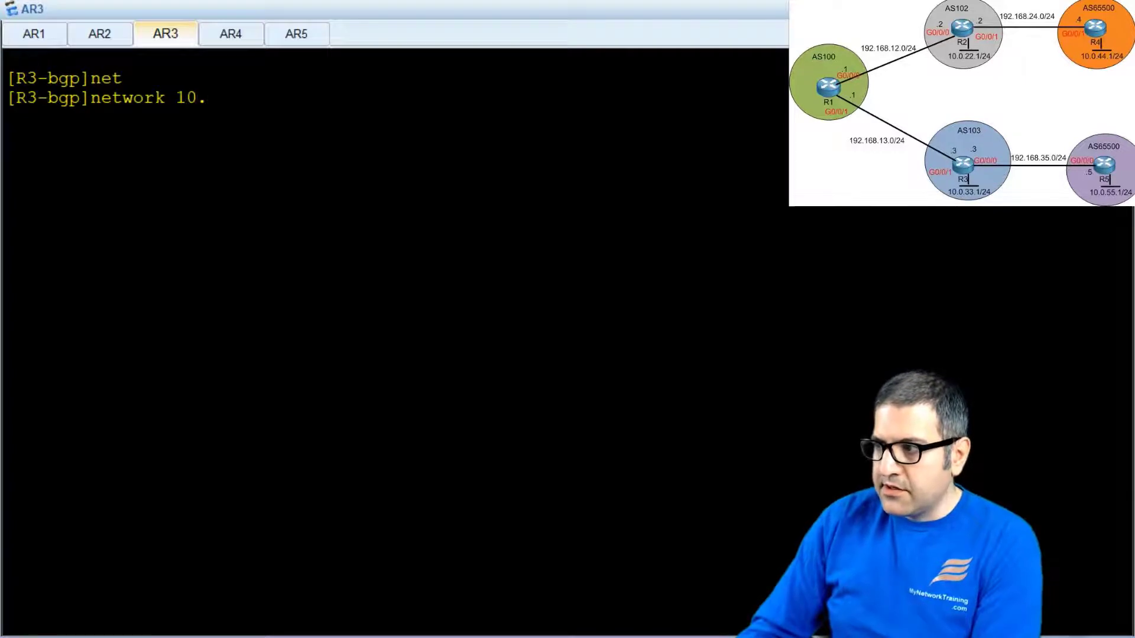
text(0.330)
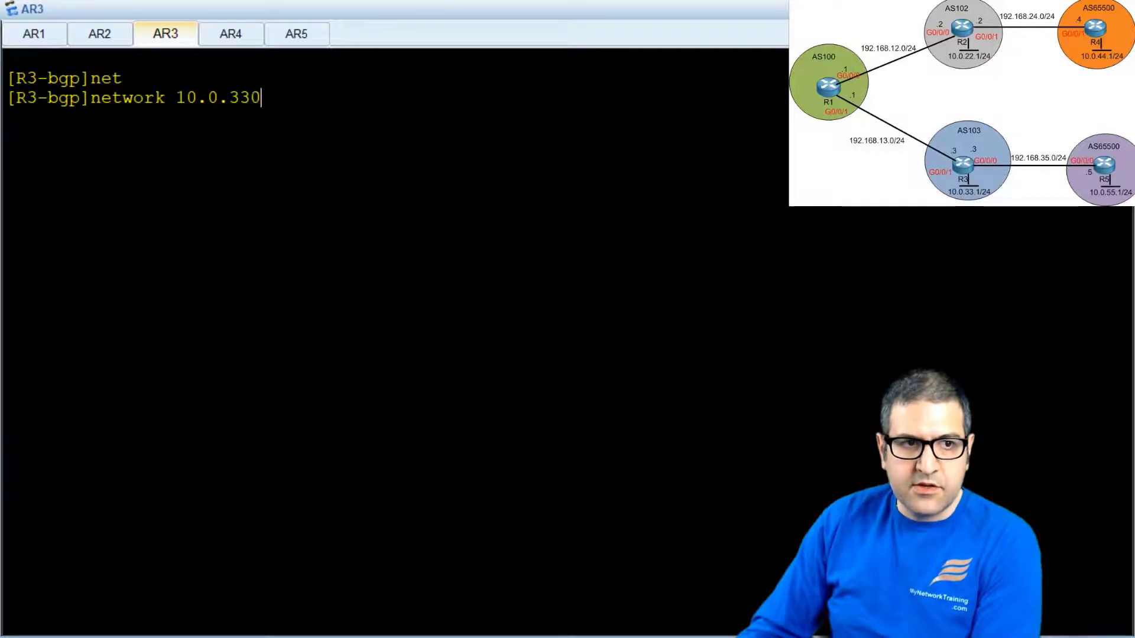
key(BackSpace)
text(.0)
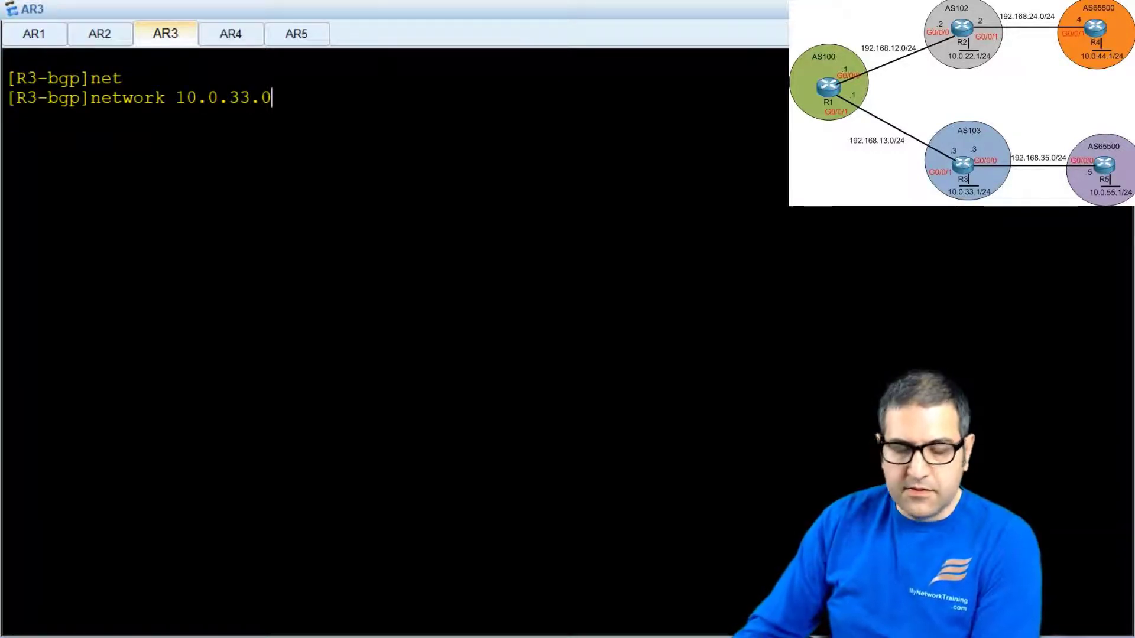
text( 24)
key(Return)
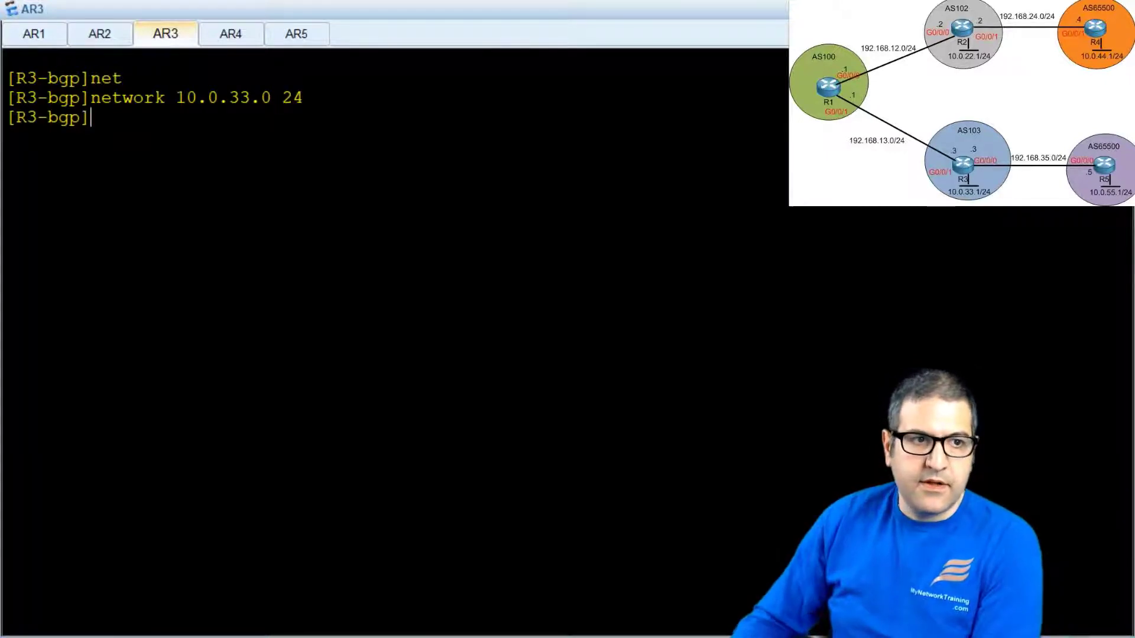
Clear R4's console and advertise network 10.0.44.0 with mask length 24 in R4's BGP.
click(223, 37)
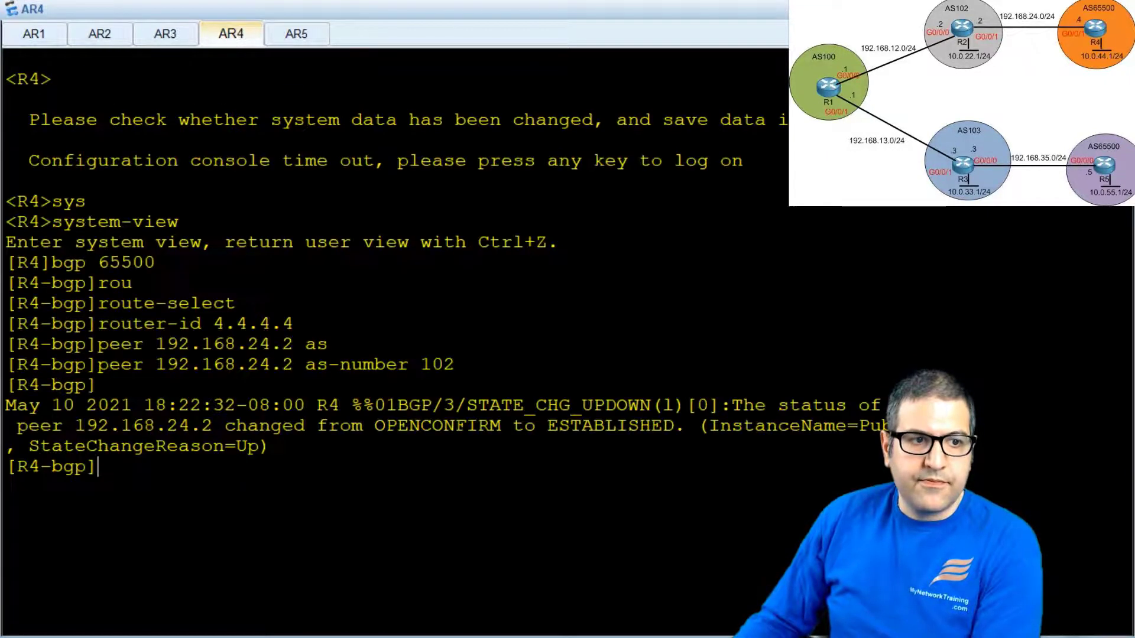
right_click(258, 158)
click(284, 216)
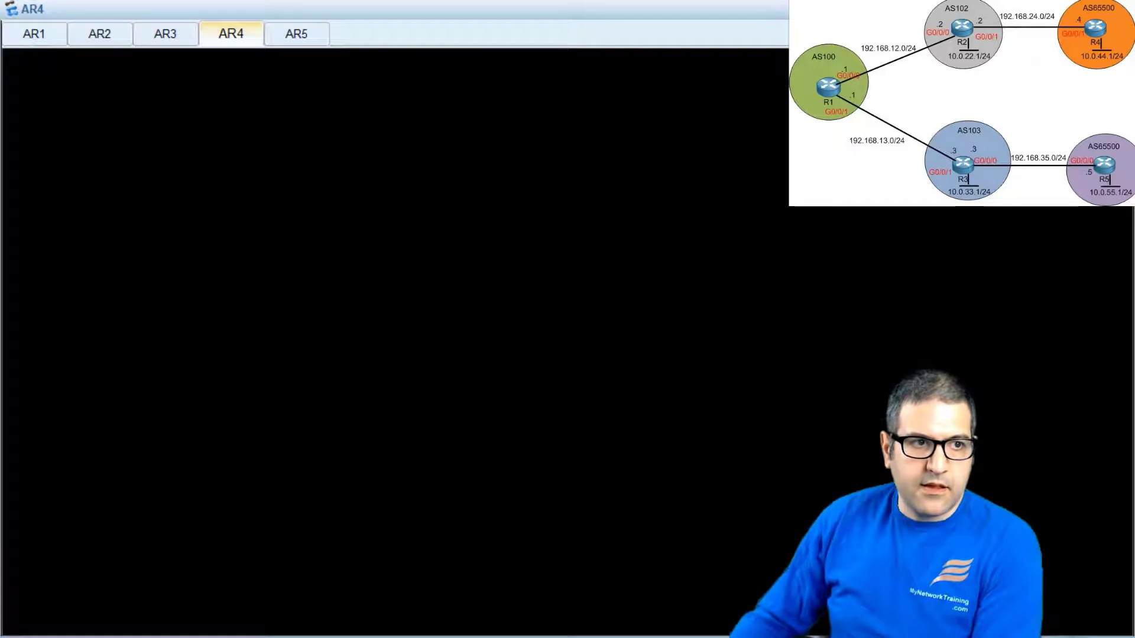
key(Return)
text(net)
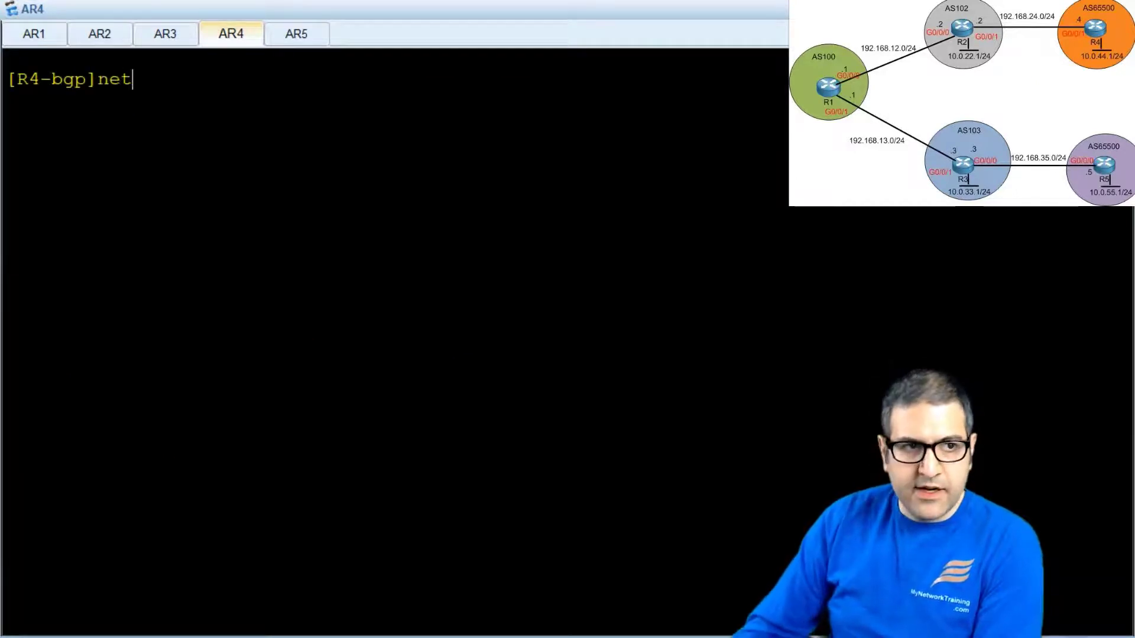
key(Tab)
text(10.0.)
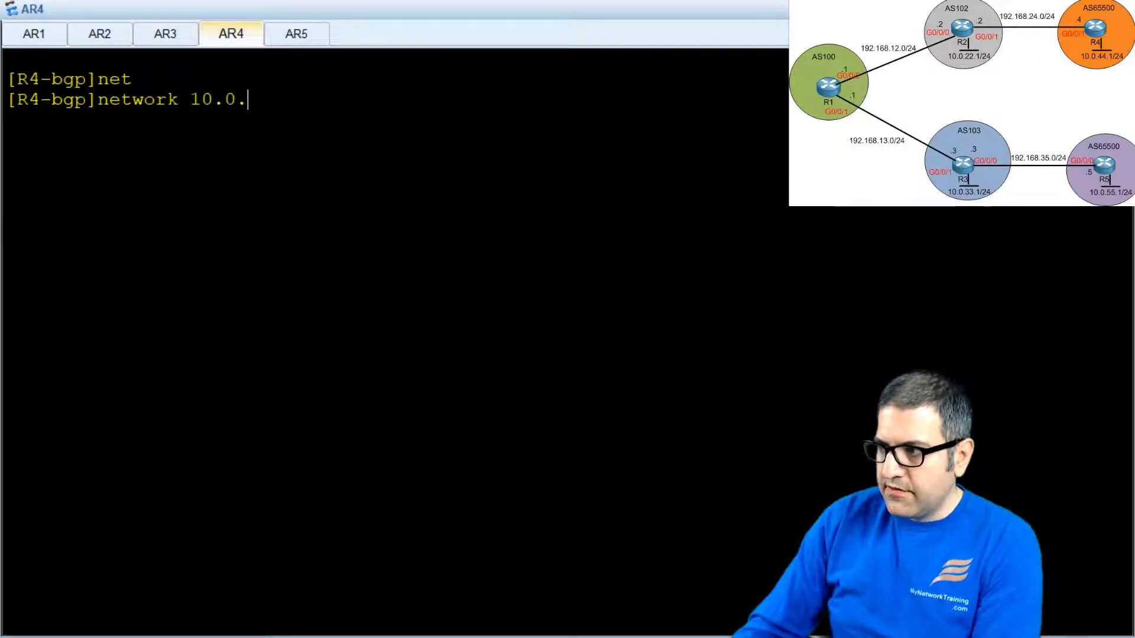
text(44.0)
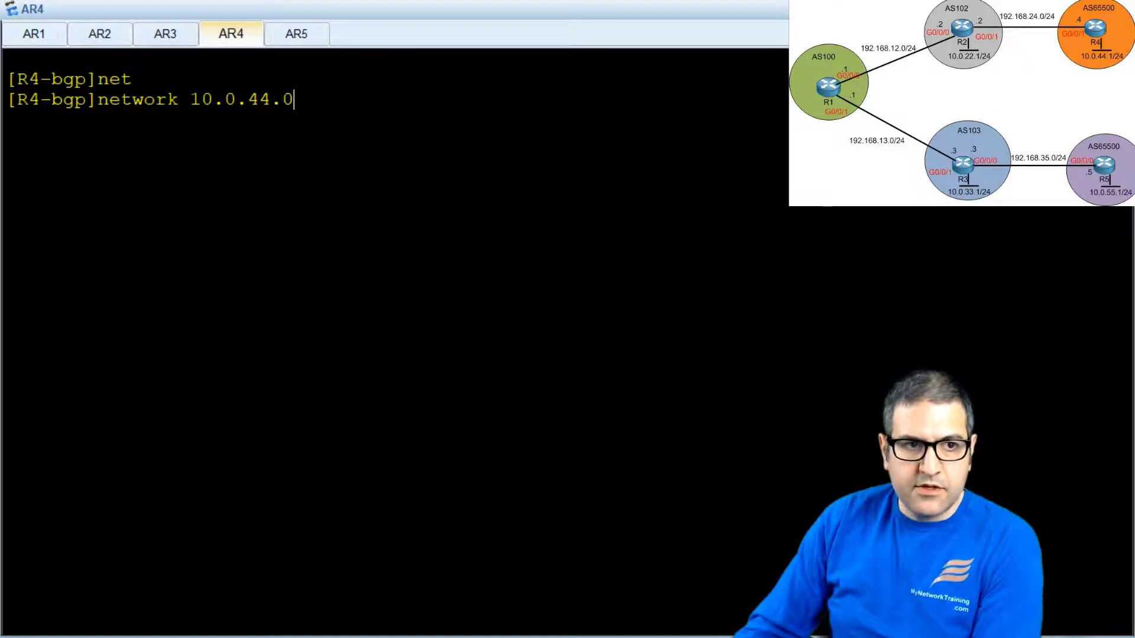
text( 24)
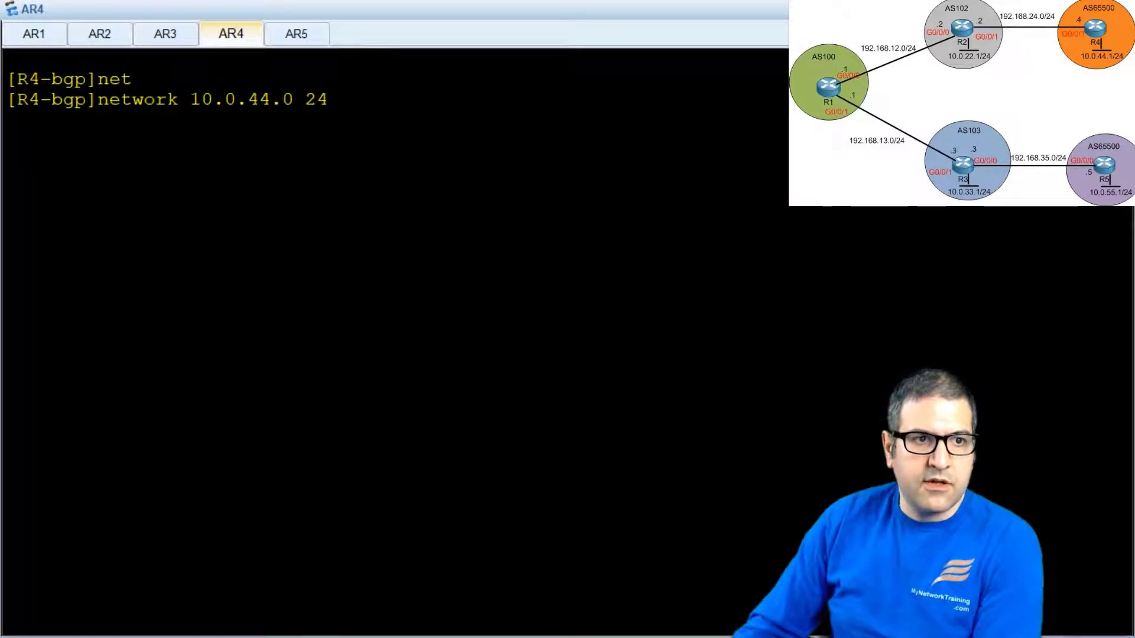
key(Return)
Clear R5's console and advertise network 10.0.55.0 with mask length 24 in R5's BGP.
click(303, 35)
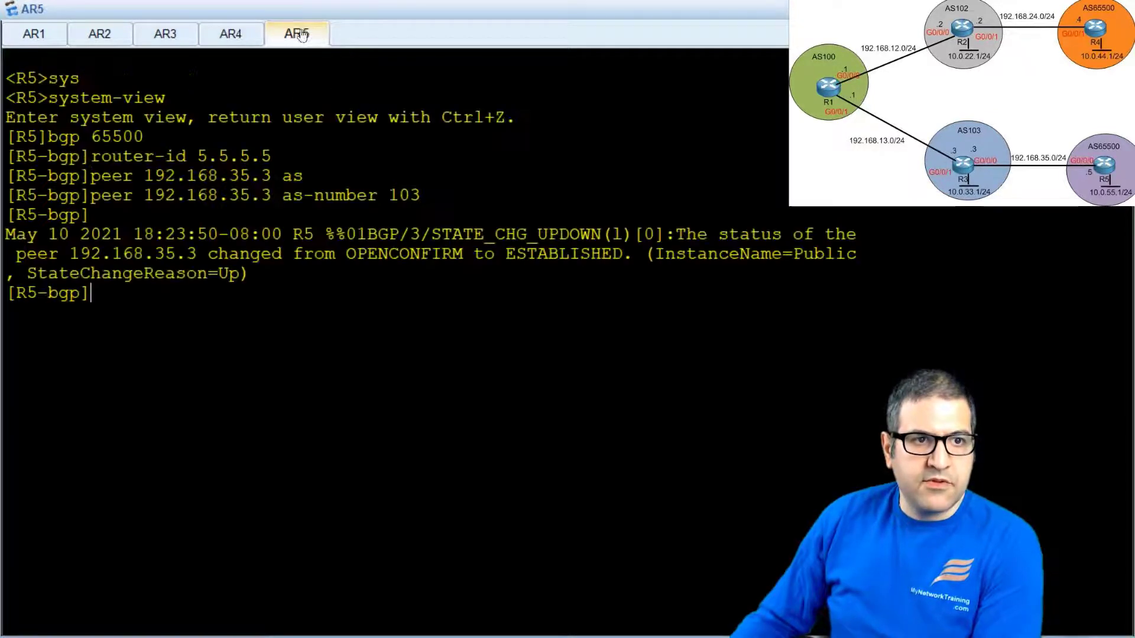
right_click(291, 127)
click(319, 178)
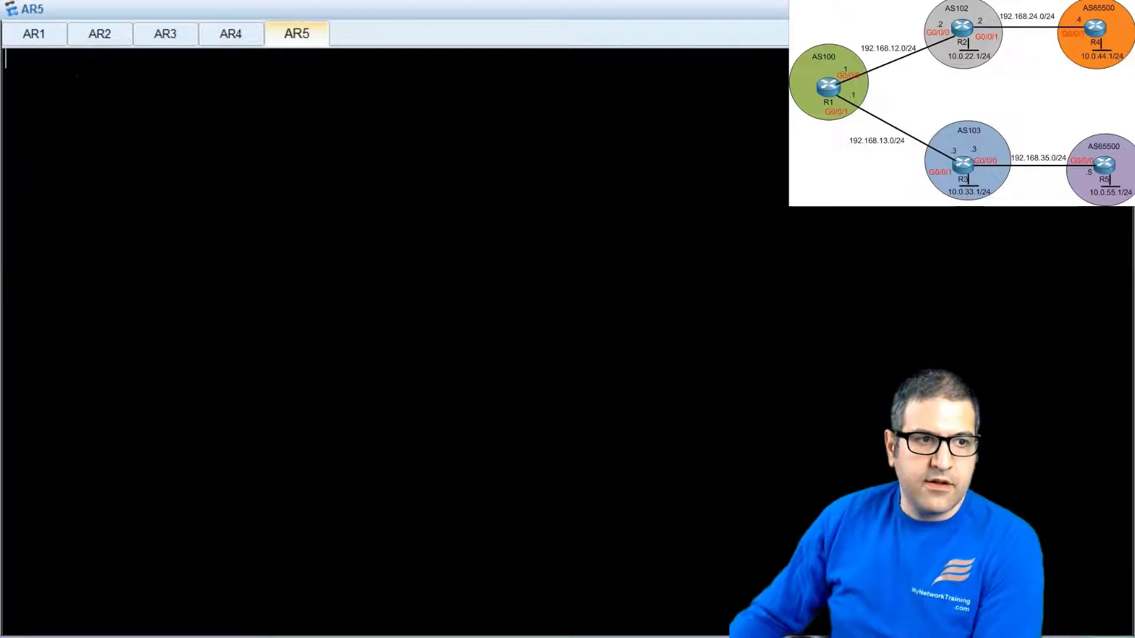
text(net)
key(Tab)
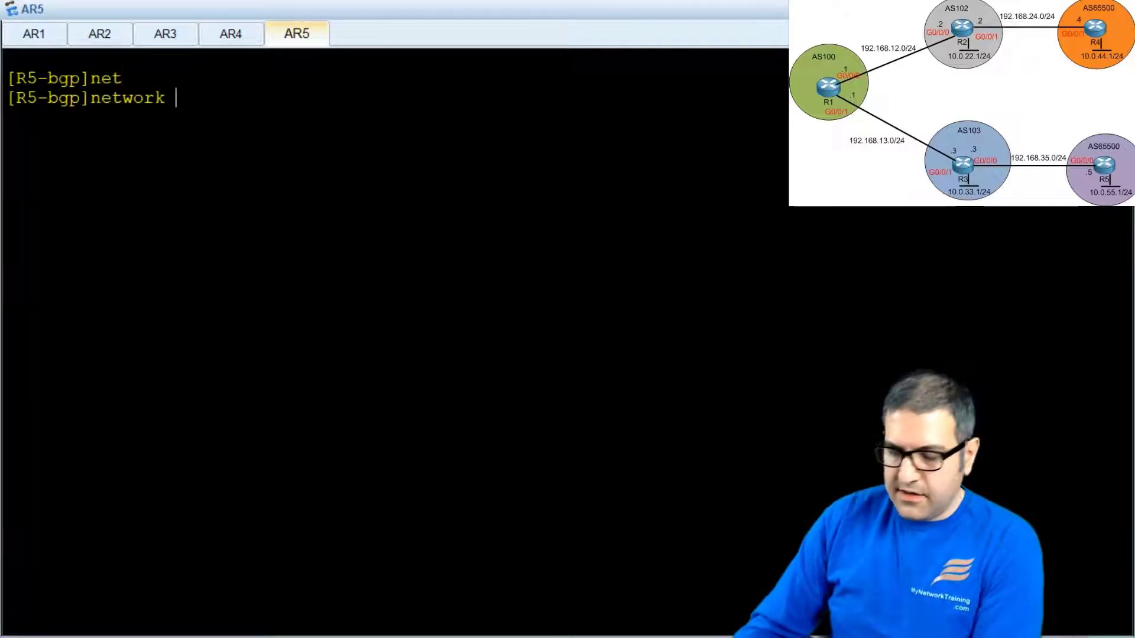
text(10.0.44.)
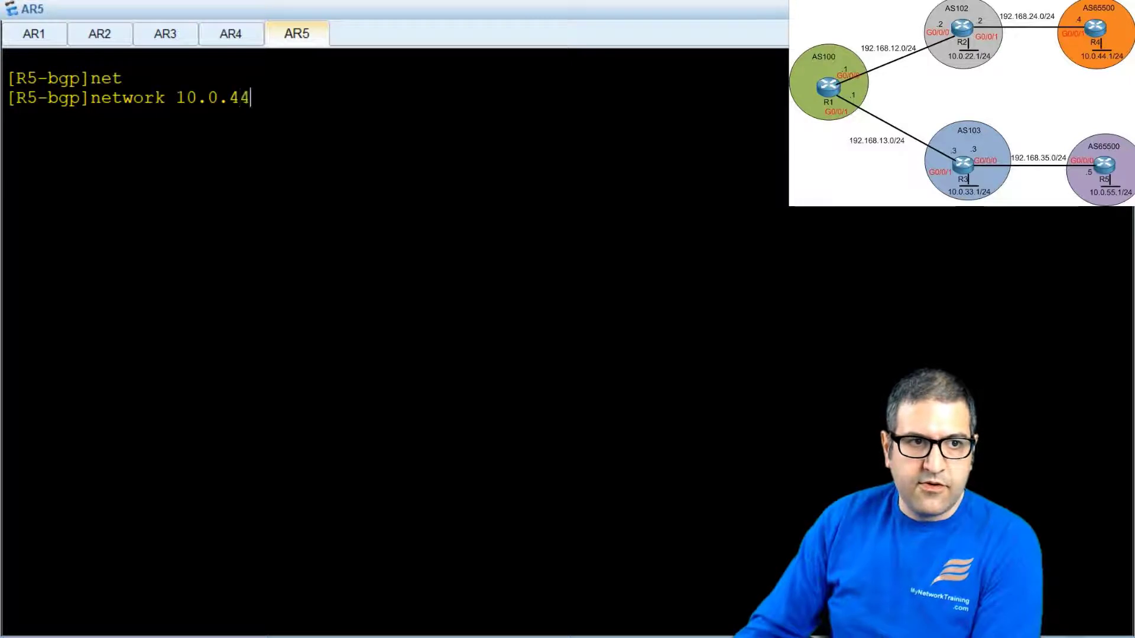
key(BackSpace)
key(BackSpace)
key(BackSpace)
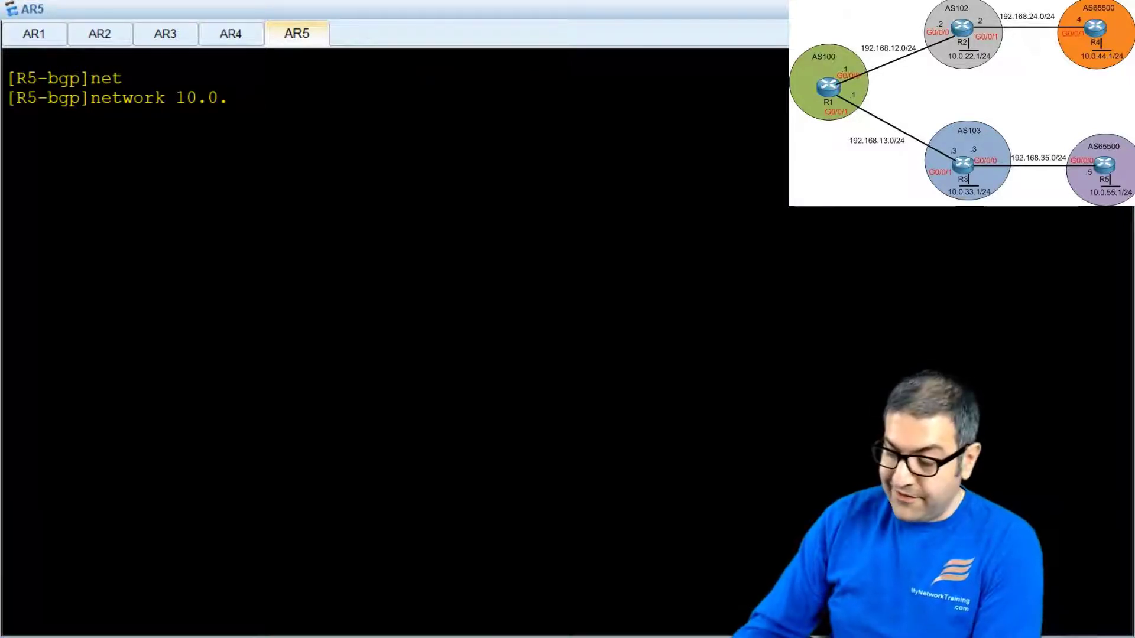
text(55.0 24)
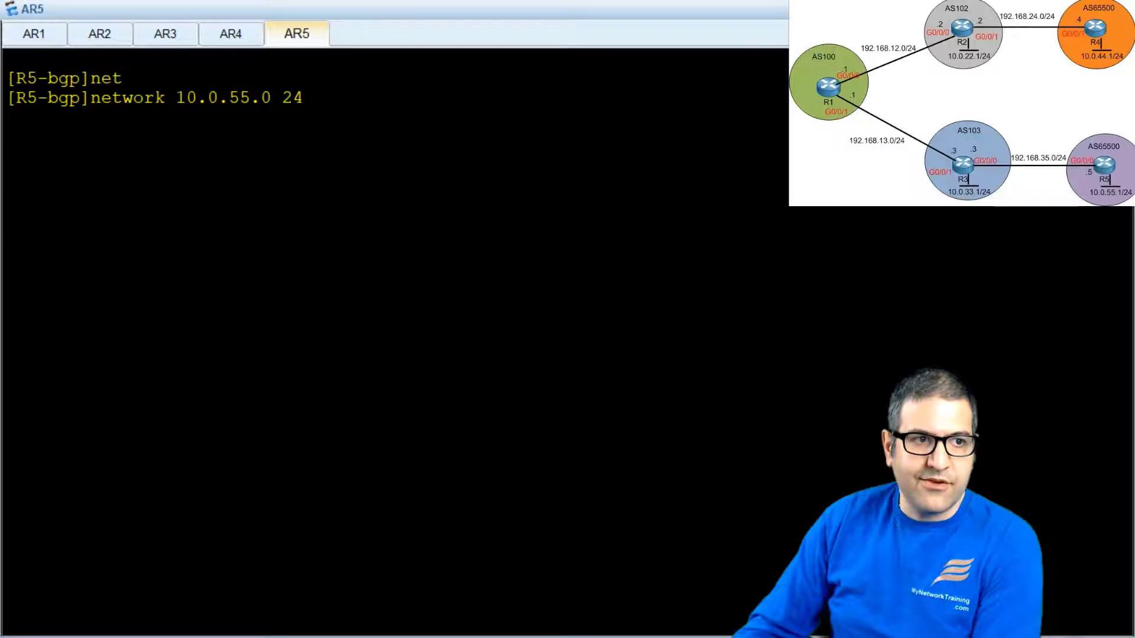
key(Return)
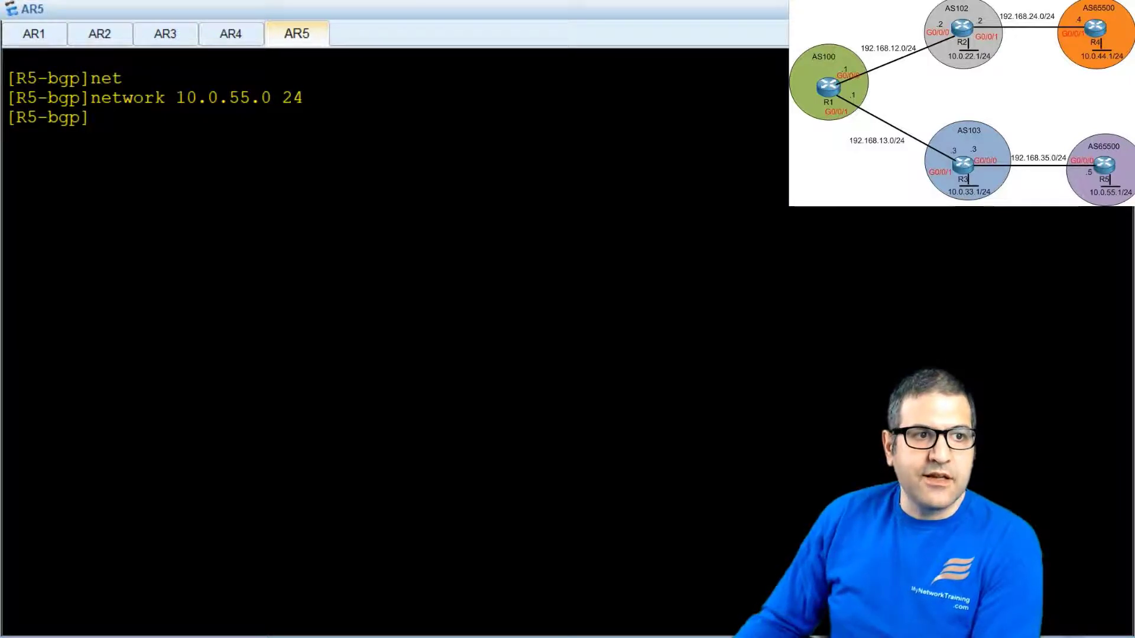
Go to R1's console, clear its old output and bring up a fresh prompt.
click(30, 37)
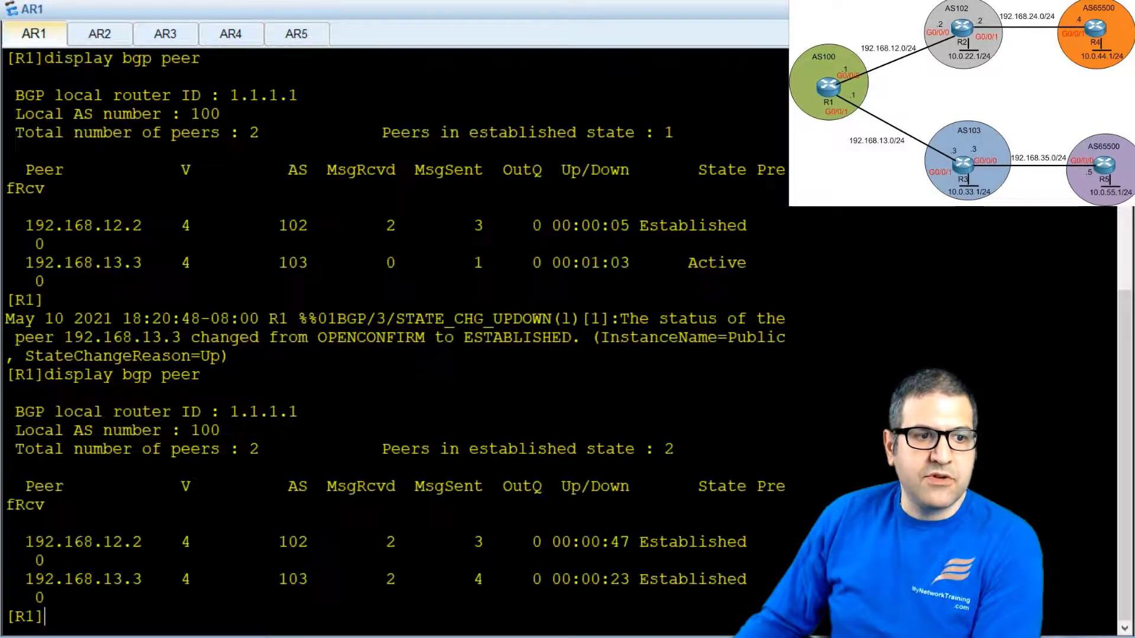
right_click(243, 112)
click(297, 168)
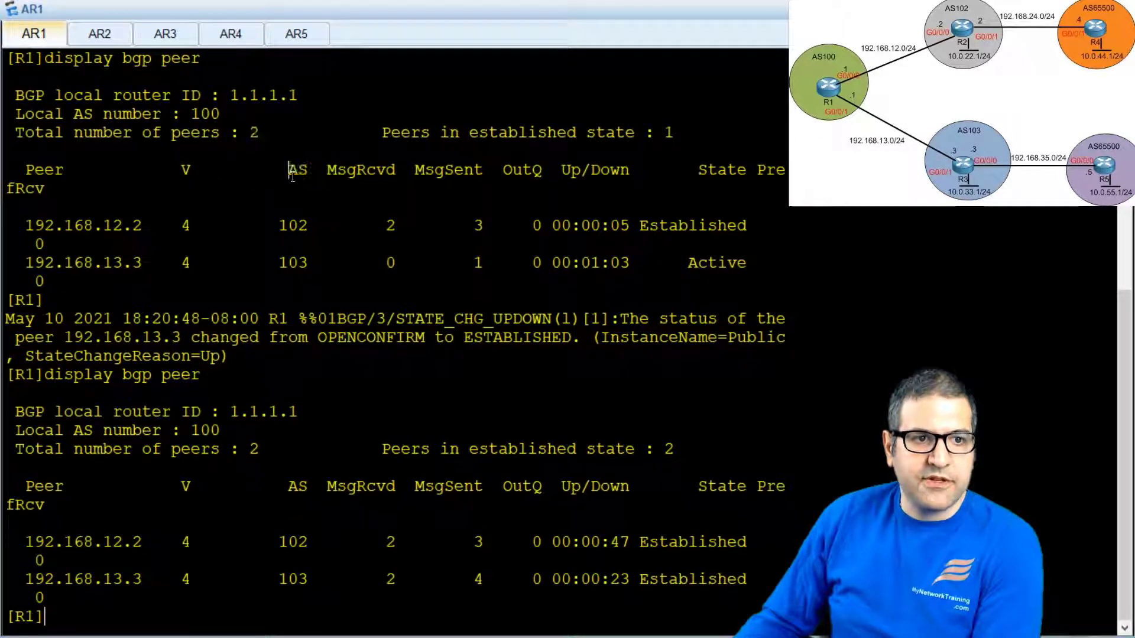
drag(6, 176, 288, 162)
right_click(340, 112)
click(384, 165)
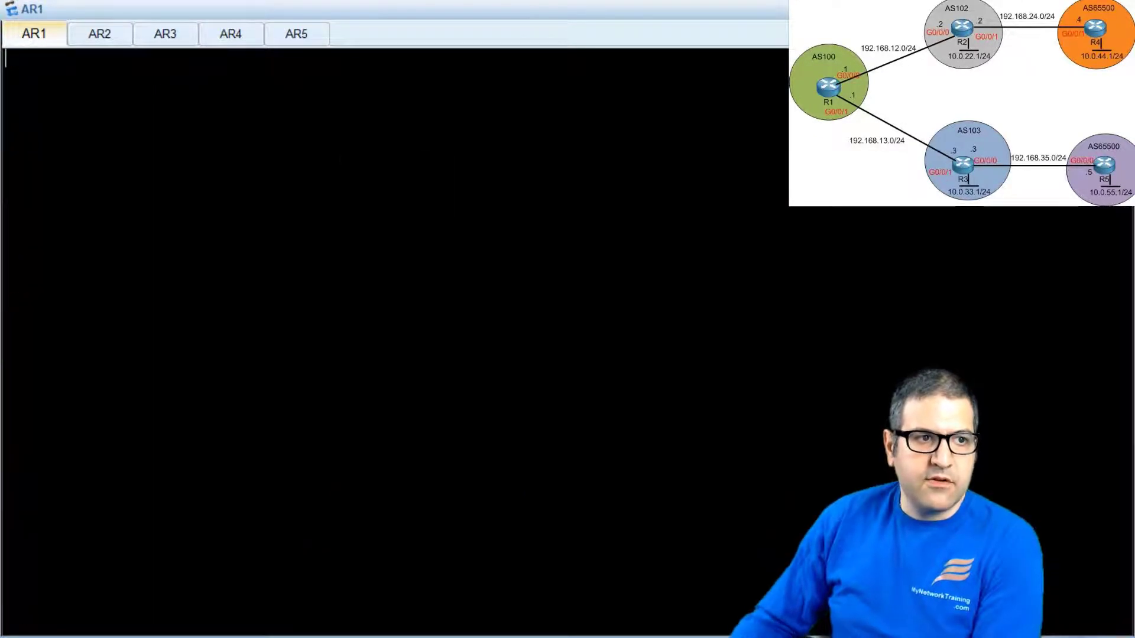
key(Return)
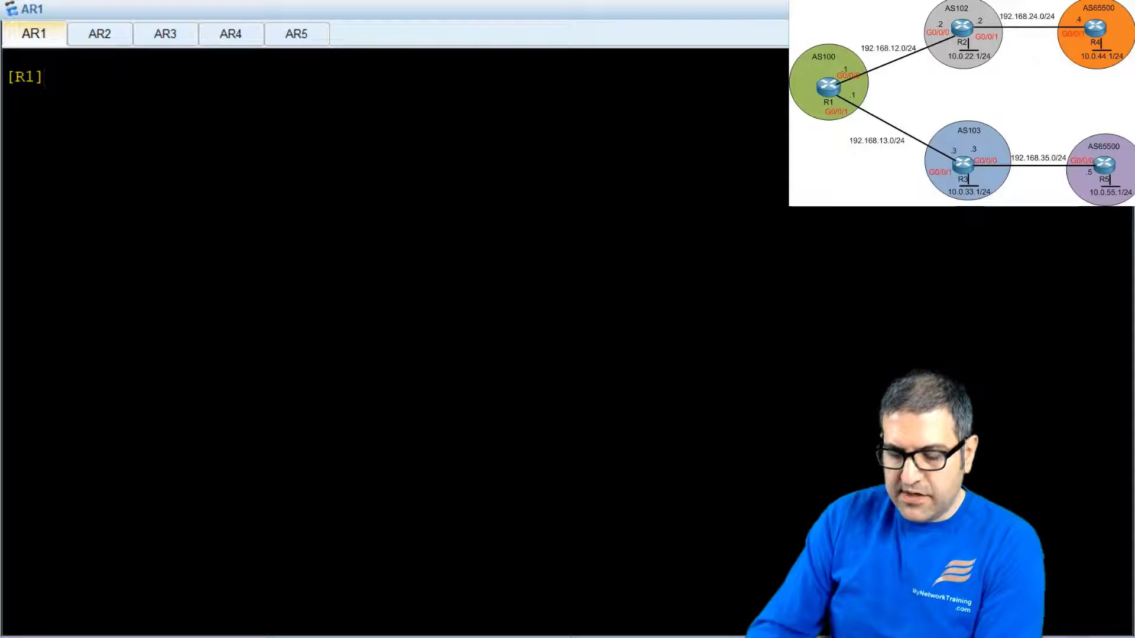
Display the BGP routing table on R1.
text(dis)
key(Tab)
text(b)
key(Tab)
key(Tab)
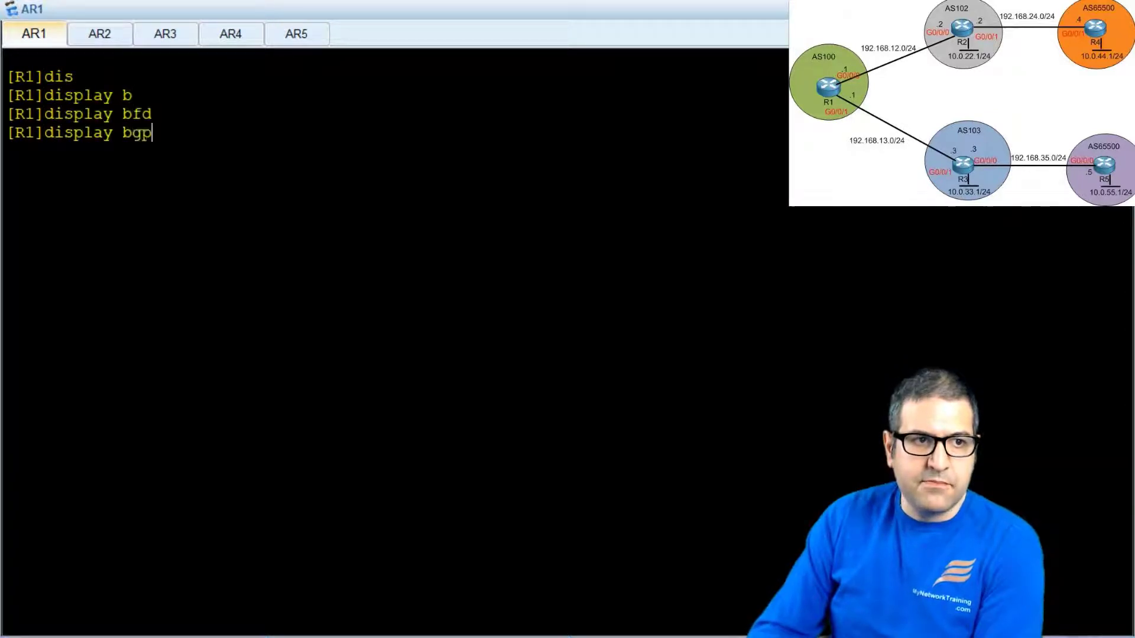
text(rou)
key(Tab)
key(Return)
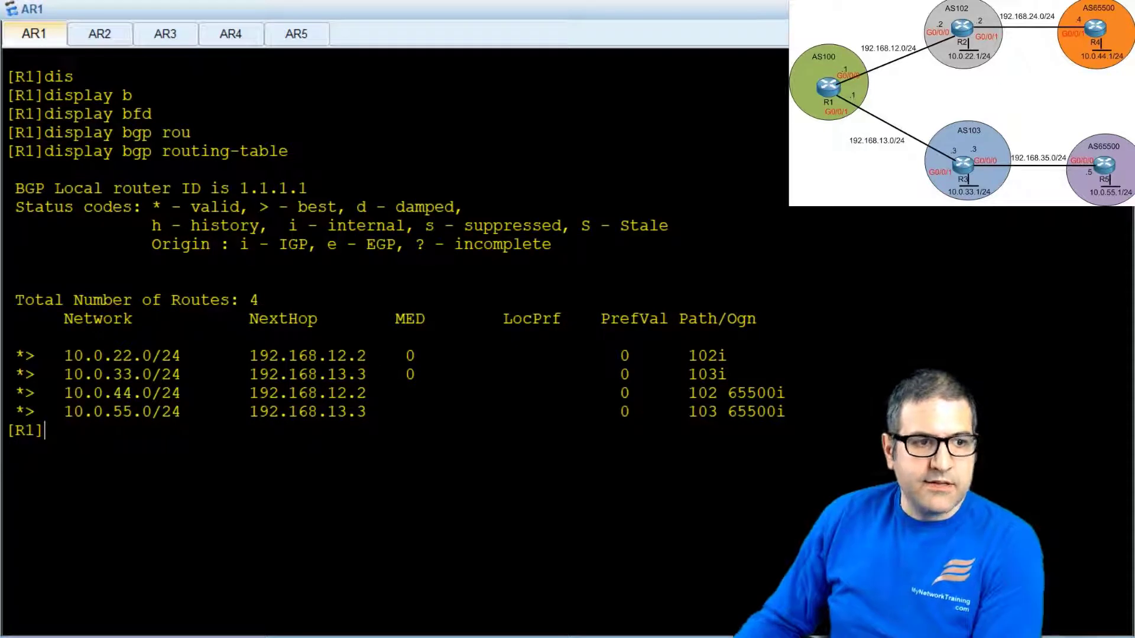
Examine the prefixes in R1's BGP routing table, especially the AS paths of 10.0.44.0/24 and 10.0.55.0/24.
drag(64, 355, 150, 418)
click(111, 377)
click(162, 393)
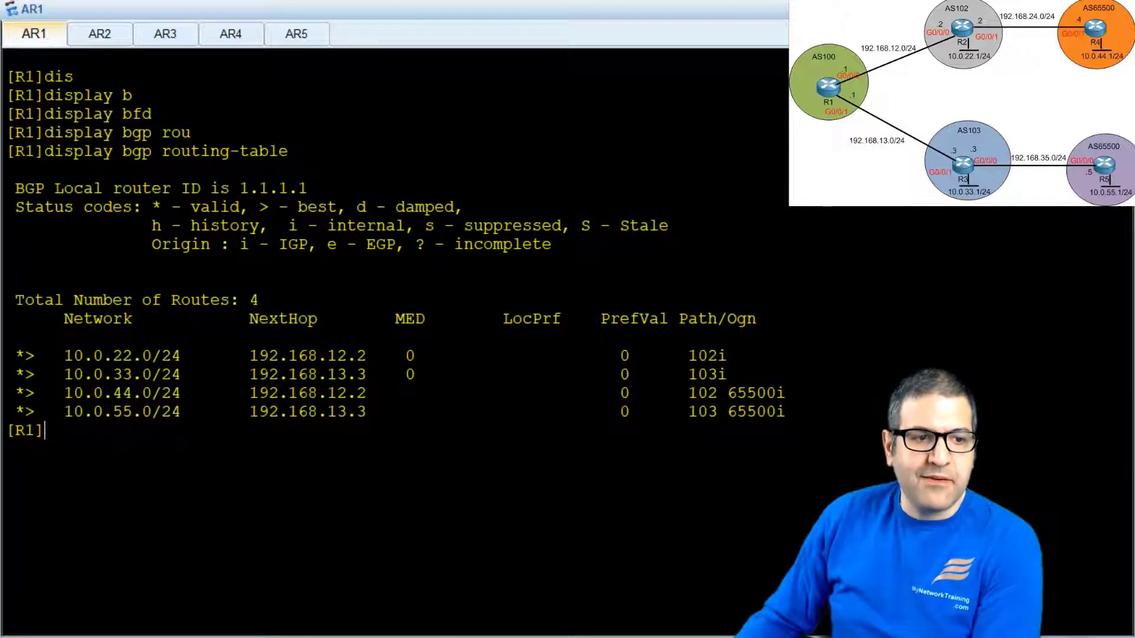
drag(787, 393, 55, 393)
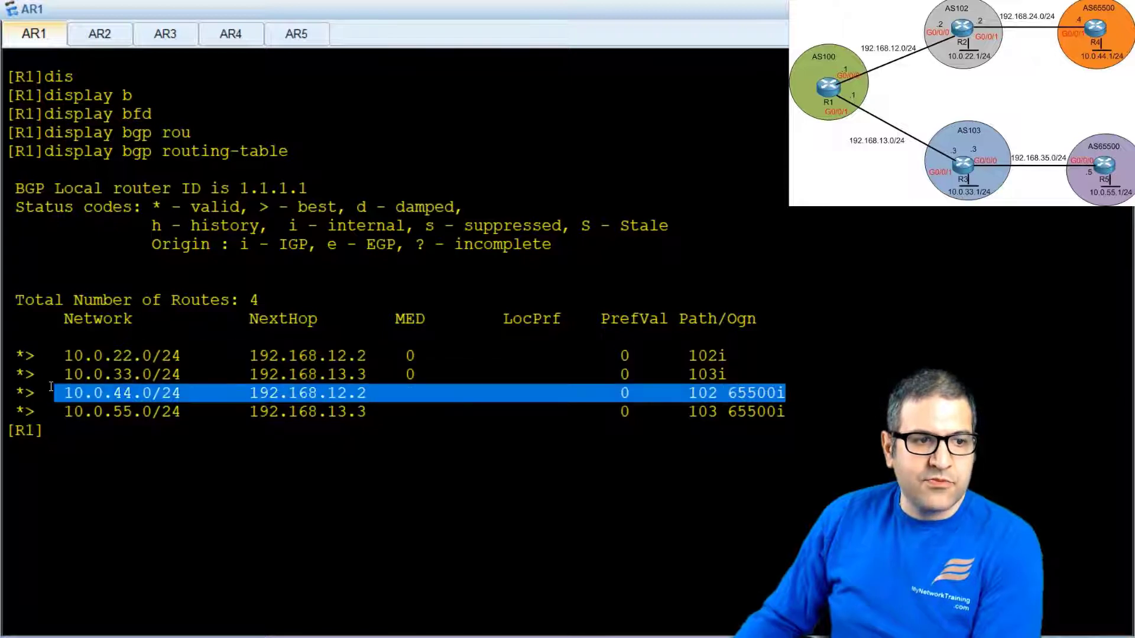
click(689, 393)
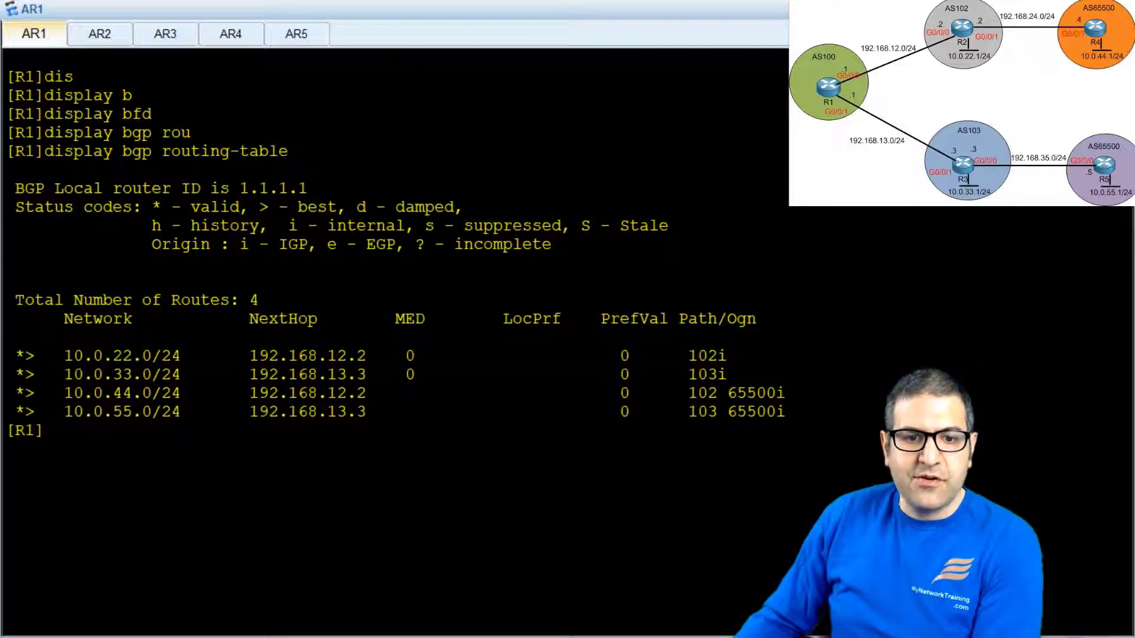
drag(717, 393, 666, 392)
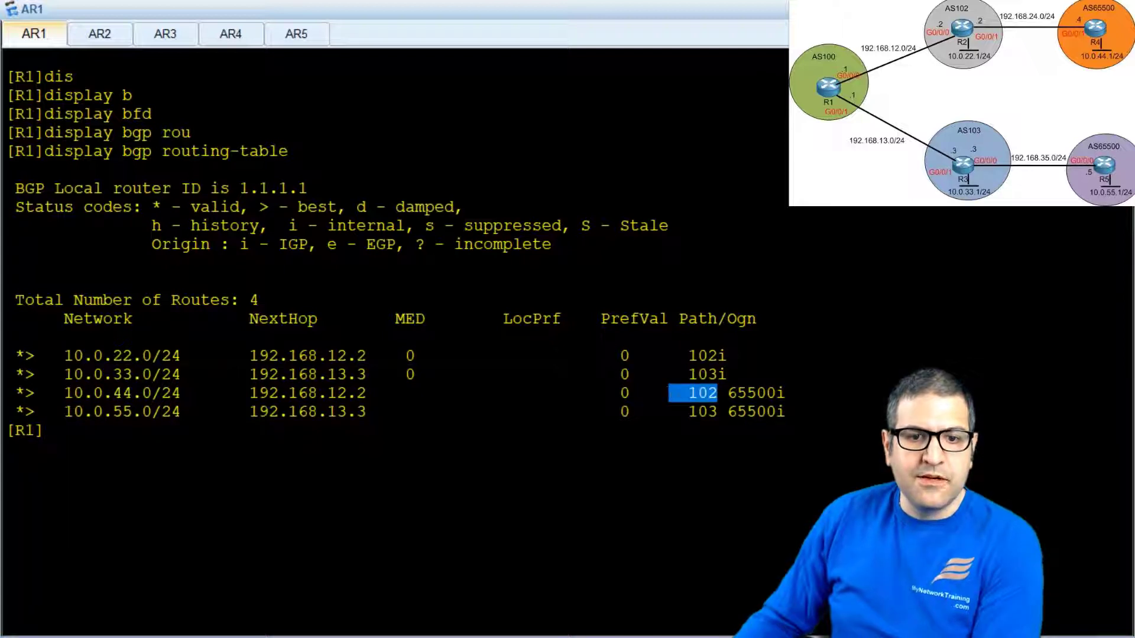
drag(785, 412, 687, 412)
click(714, 412)
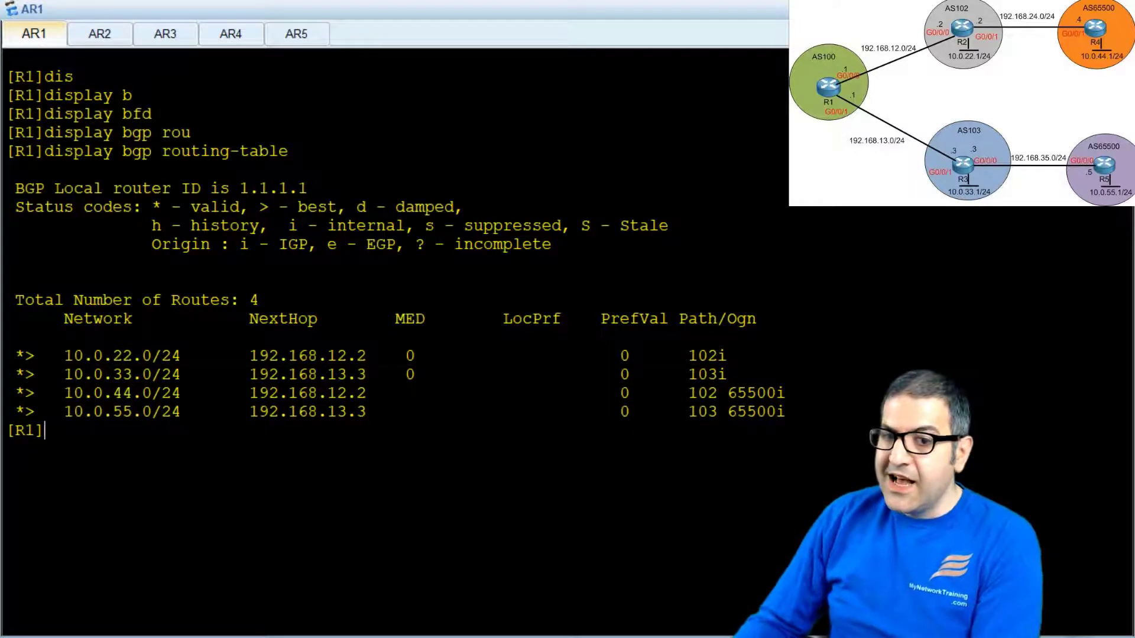
drag(786, 393, 727, 412)
click(727, 412)
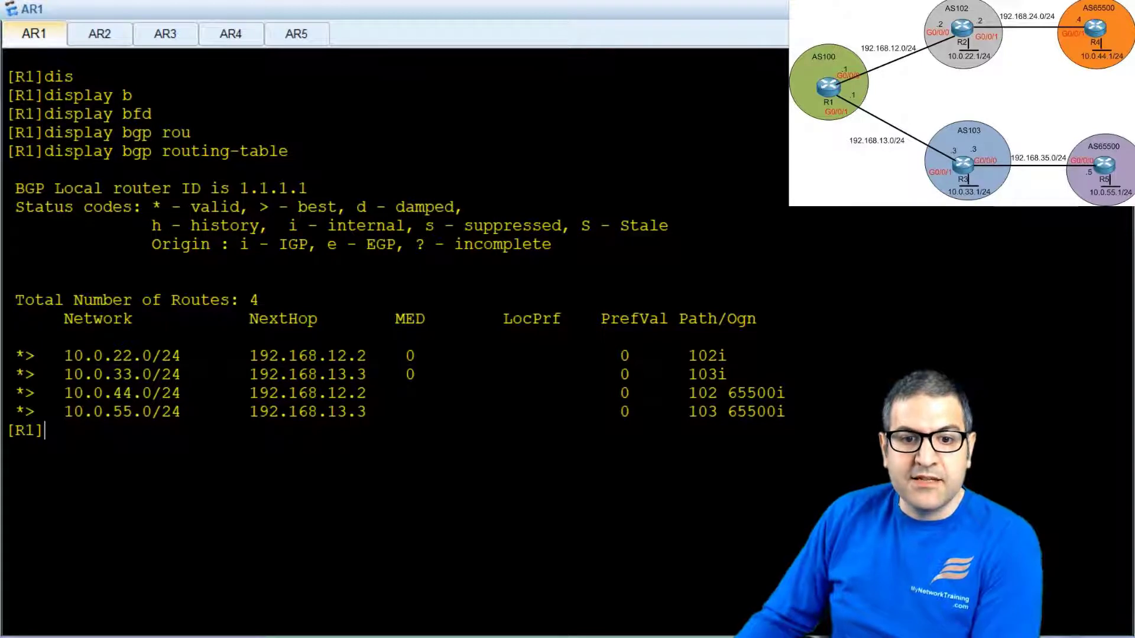
drag(789, 393, 731, 391)
drag(789, 412, 729, 412)
click(729, 412)
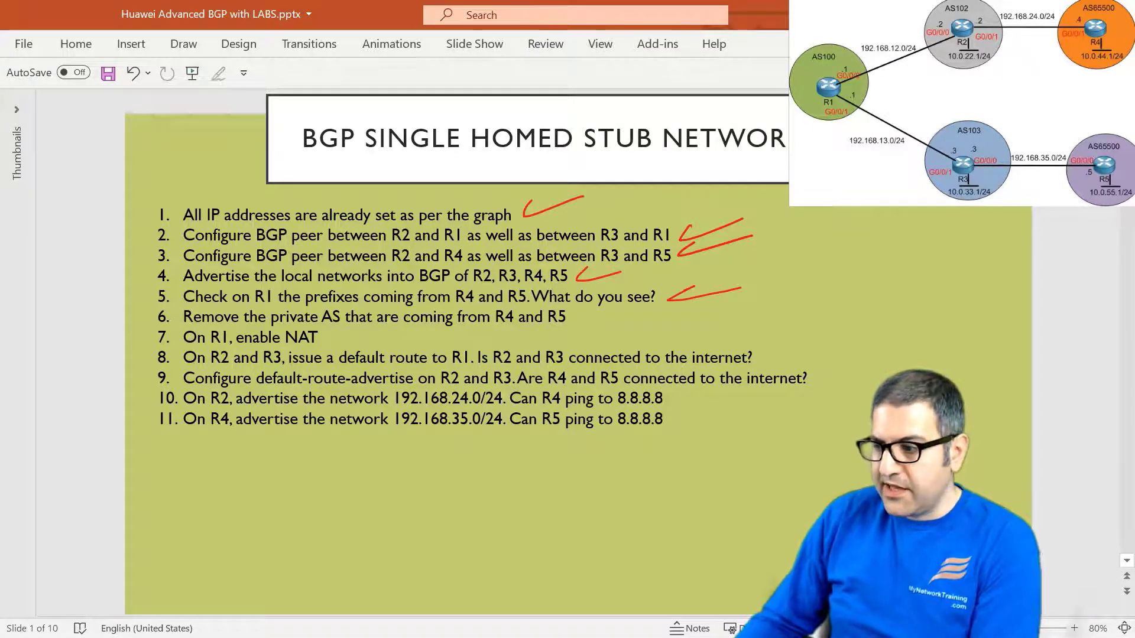
Switch to the OneNote topology and draw red arrows from R4 via R2 to R1, plus pointers at R1's routing table, AS102 and R4's AS65500.
key(alt+Tab)
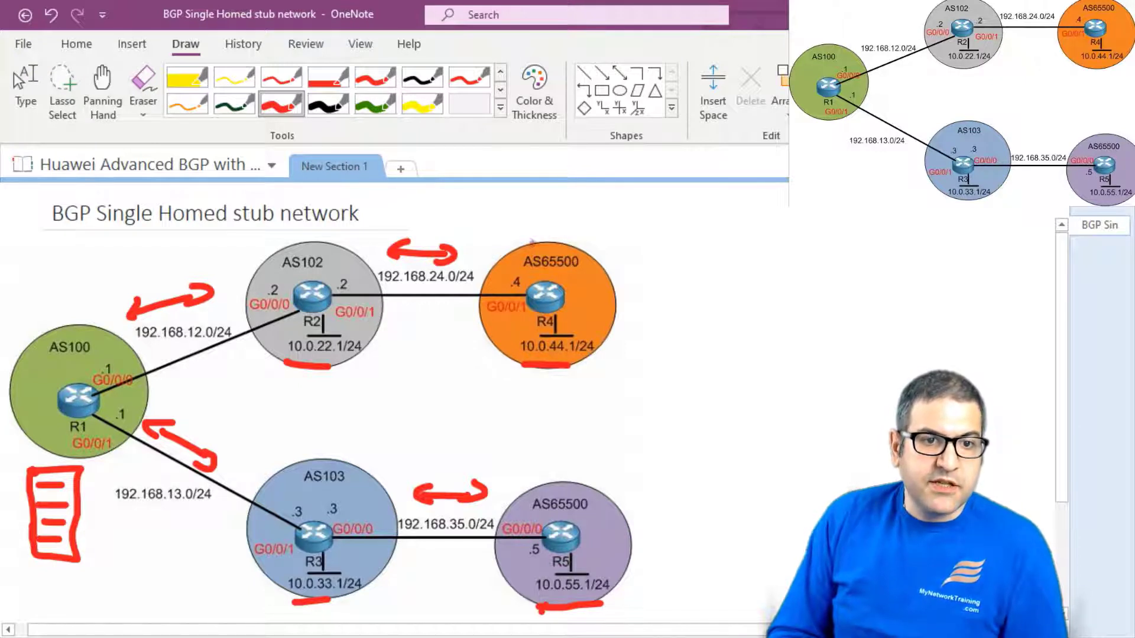
mouse_move(526, 238)
mouse_down()
mouse_move(429, 219)
mouse_move(357, 243)
mouse_move(213, 241)
mouse_move(112, 275)
mouse_move(73, 313)
mouse_move(64, 302)
mouse_move(90, 308)
mouse_up()
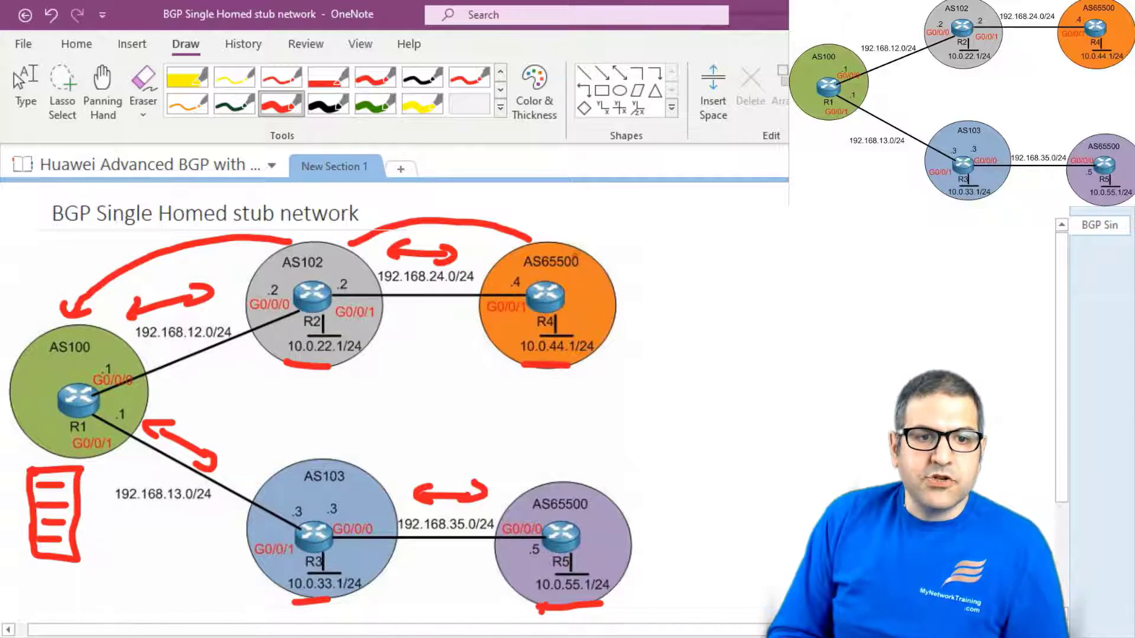
mouse_move(115, 467)
mouse_down()
mouse_move(90, 484)
mouse_move(106, 488)
mouse_up()
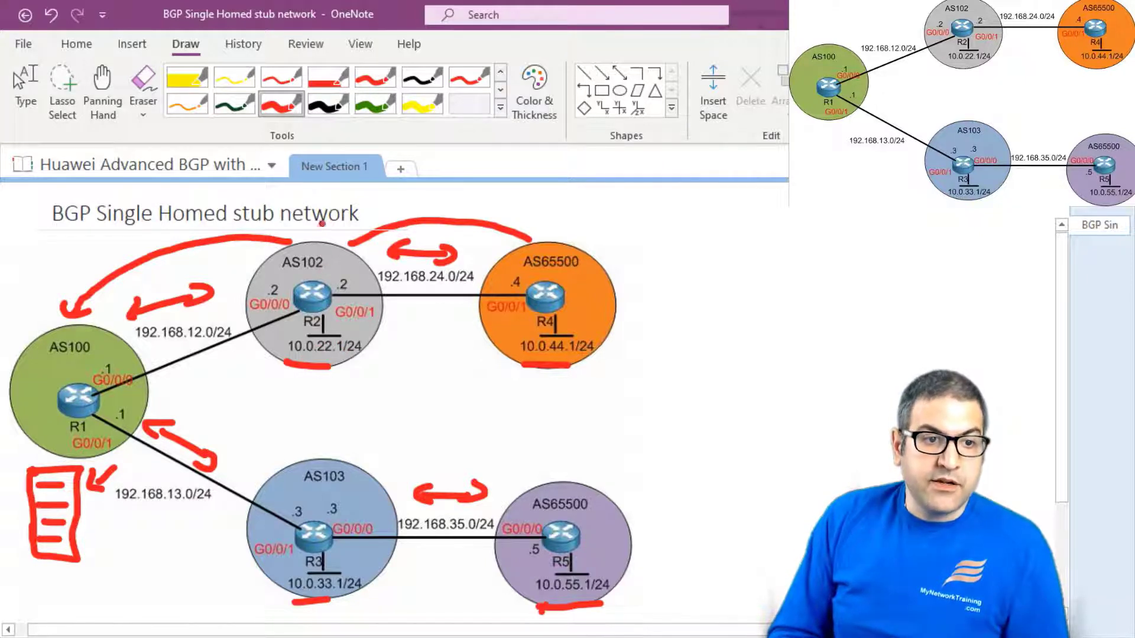
drag(323, 223, 315, 242)
mouse_move(301, 232)
mouse_down()
mouse_move(314, 244)
mouse_move(335, 236)
mouse_up()
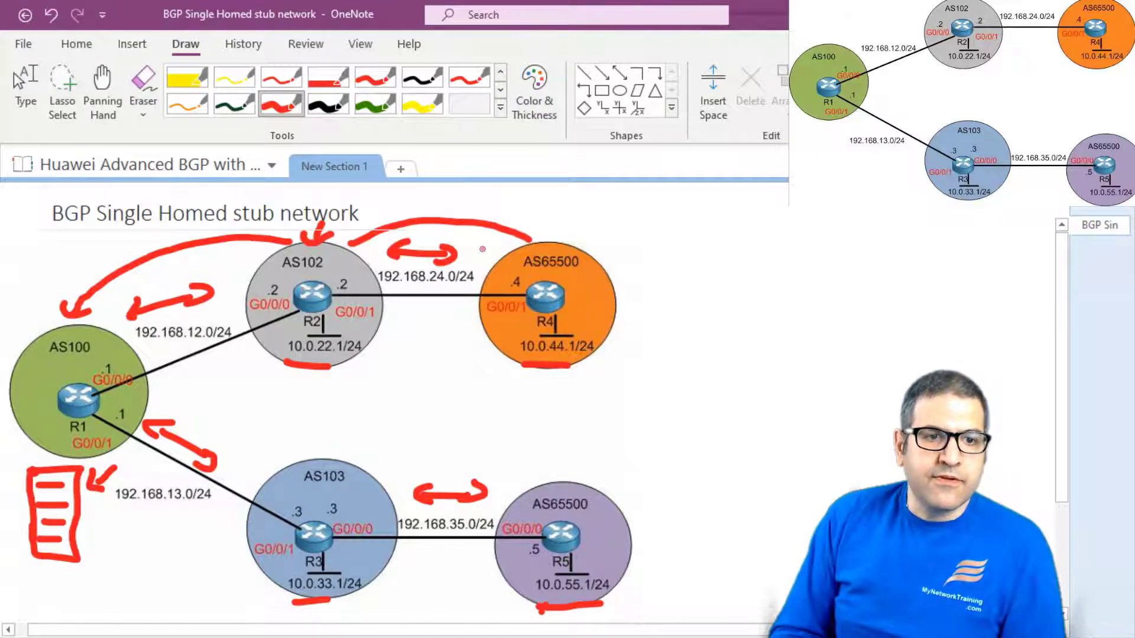
mouse_move(557, 207)
mouse_down()
mouse_move(525, 226)
mouse_move(554, 228)
mouse_up()
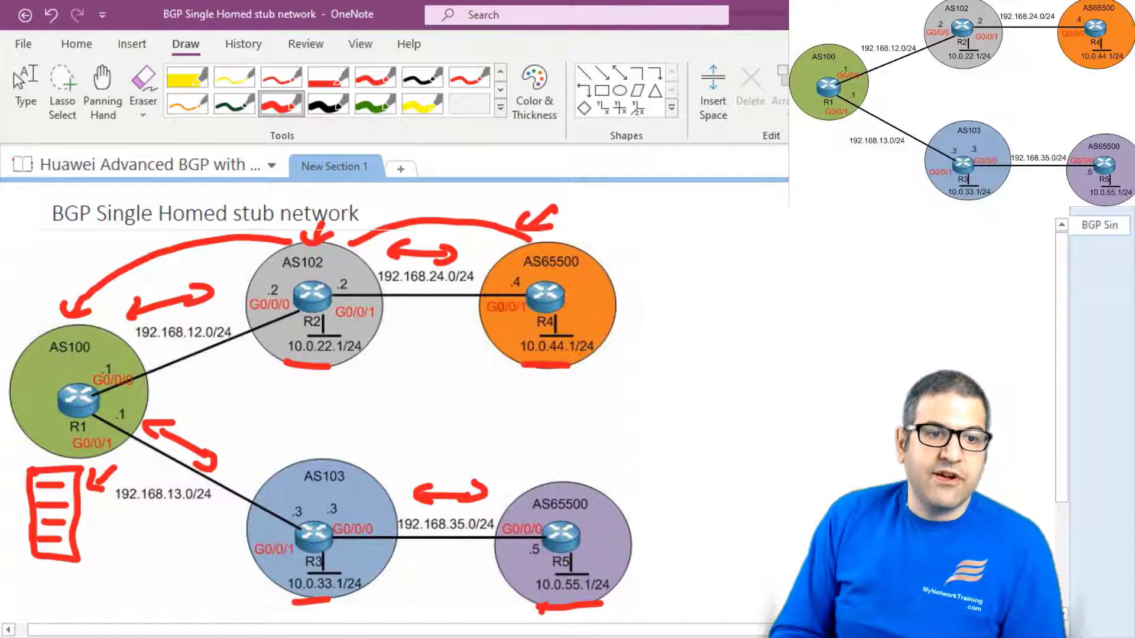
Draw red arrows from R2 to R1 and at R4's AS65500, 10.0.44.1/24 and 10.0.55.1/24, and return to text mode.
mouse_move(300, 289)
mouse_down()
mouse_move(219, 285)
mouse_move(172, 299)
mouse_move(110, 336)
mouse_move(82, 373)
mouse_move(69, 364)
mouse_move(71, 380)
mouse_move(98, 376)
mouse_up()
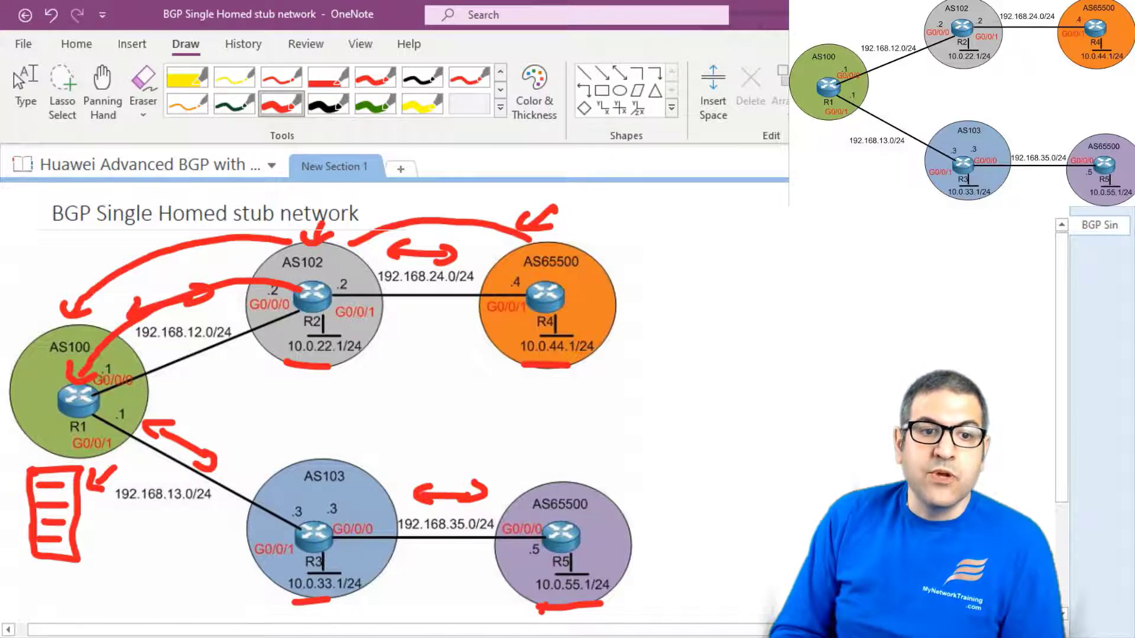
mouse_move(649, 322)
mouse_down()
mouse_move(605, 342)
mouse_move(636, 350)
mouse_up()
drag(615, 229, 576, 249)
mouse_move(573, 236)
mouse_down()
mouse_move(577, 252)
mouse_move(606, 253)
mouse_up()
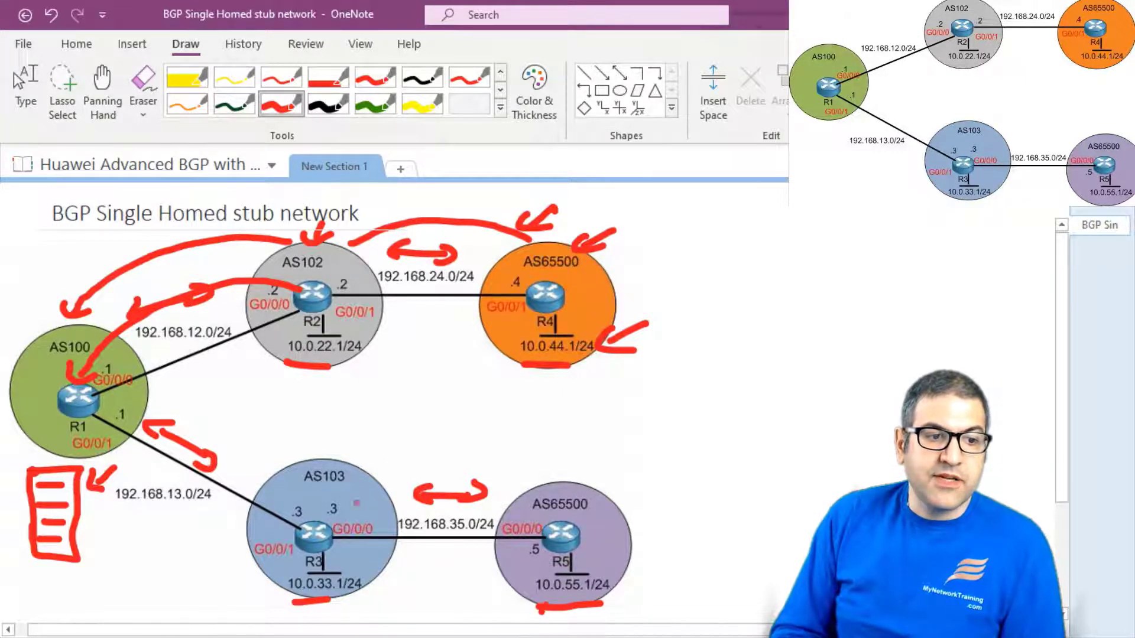
mouse_move(656, 552)
mouse_down()
mouse_move(622, 578)
mouse_move(656, 584)
mouse_up()
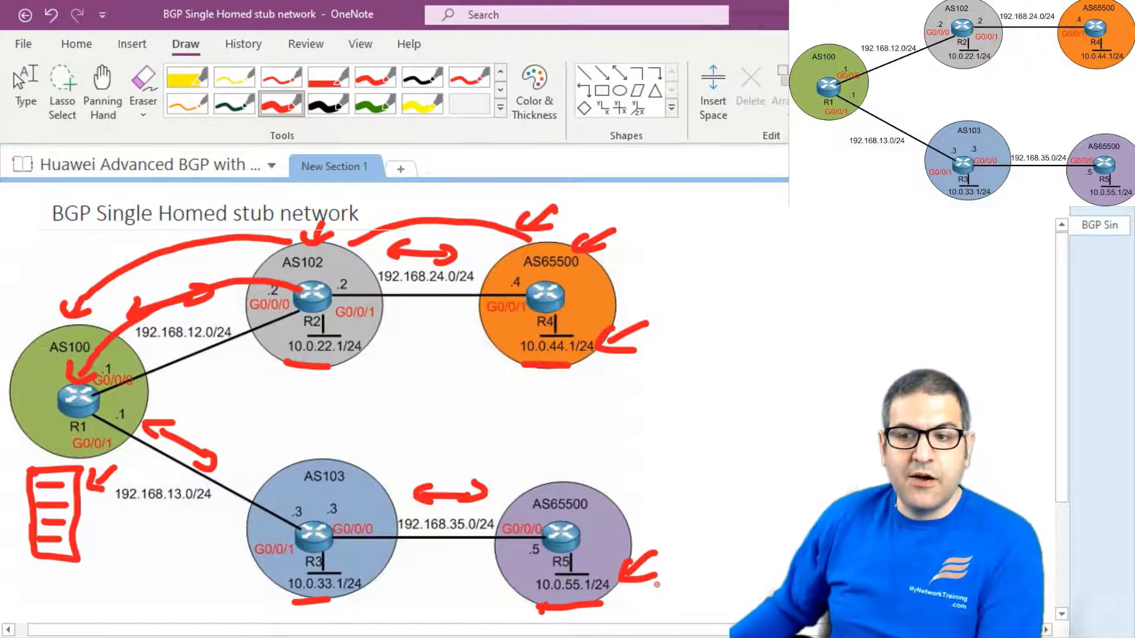
click(26, 89)
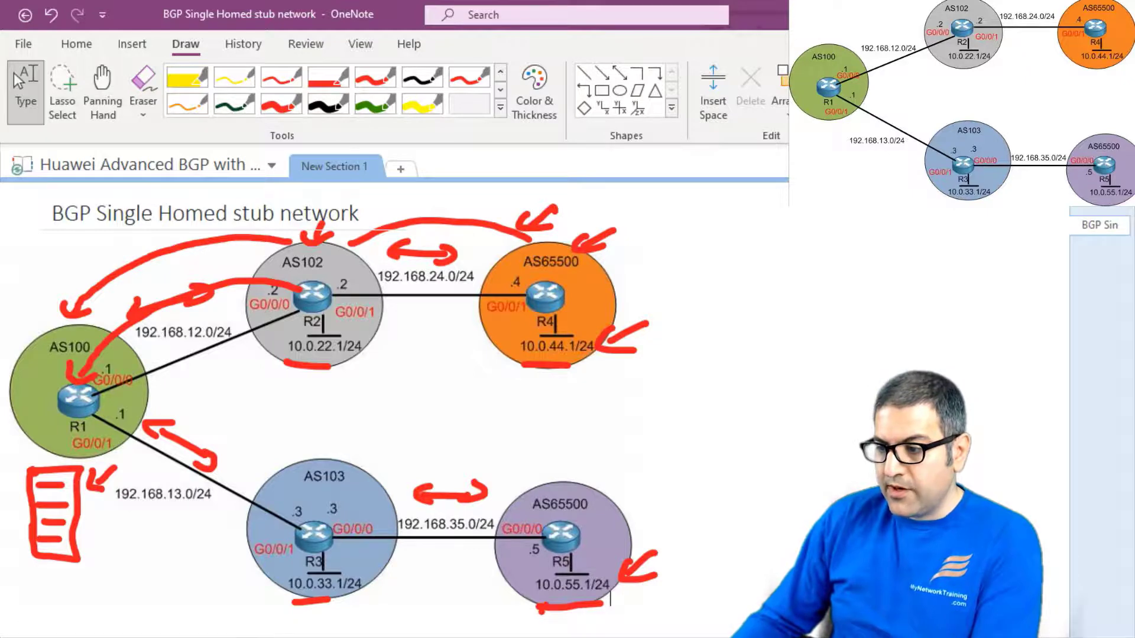
Switch back to R1's console and highlight the 10.0.44.0/24 prefix and the private AS 65500 in the AS paths.
key(alt+Tab)
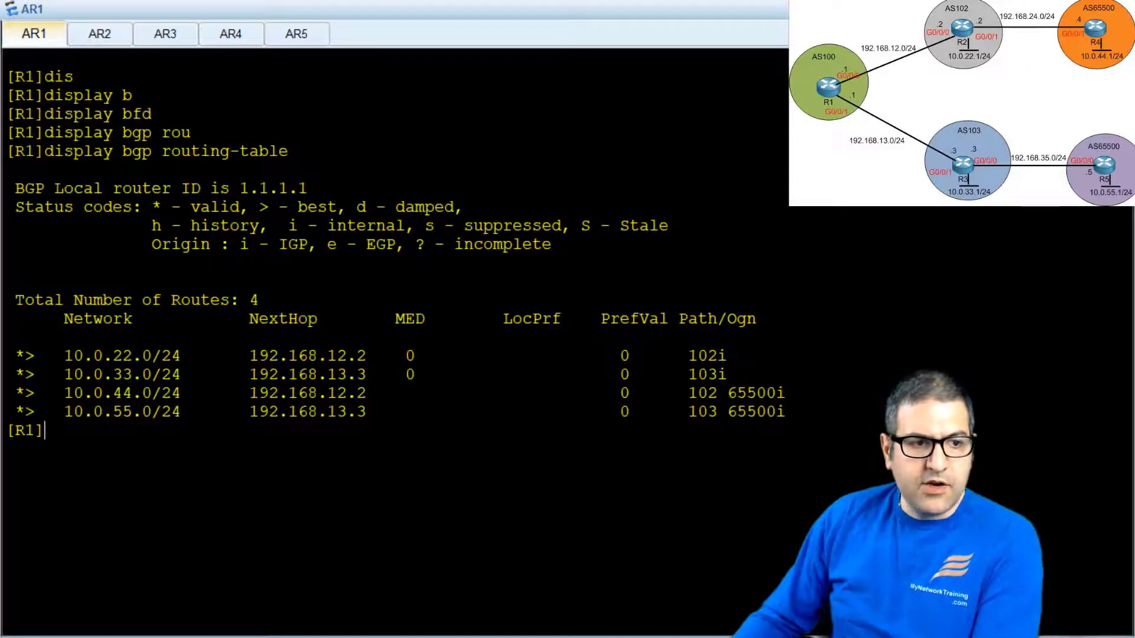
drag(35, 393, 219, 393)
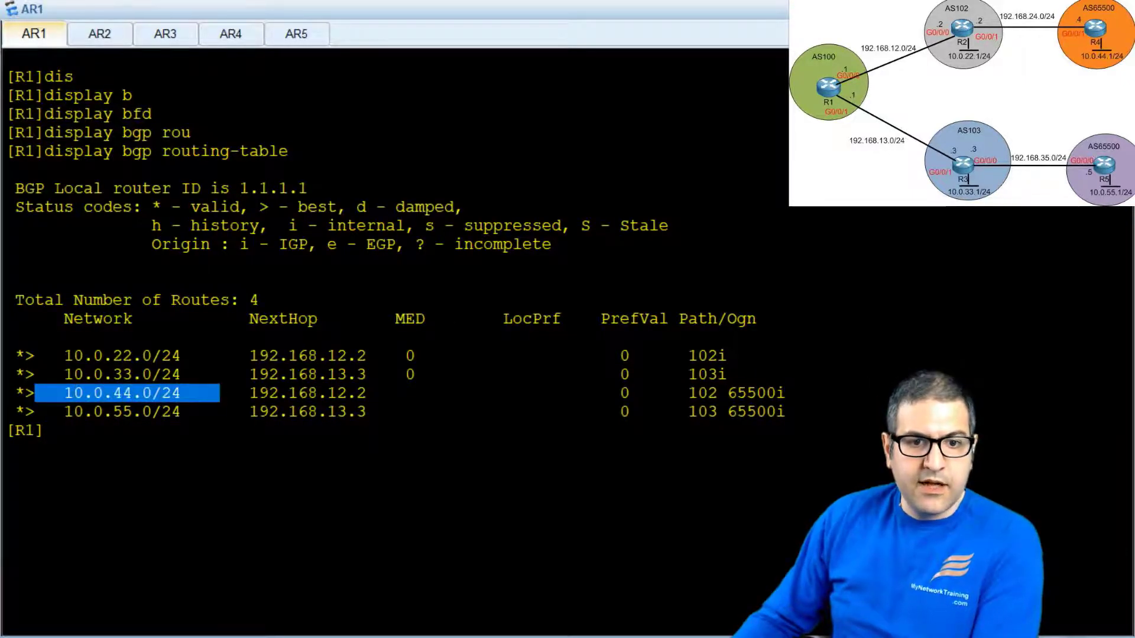
drag(729, 393, 789, 412)
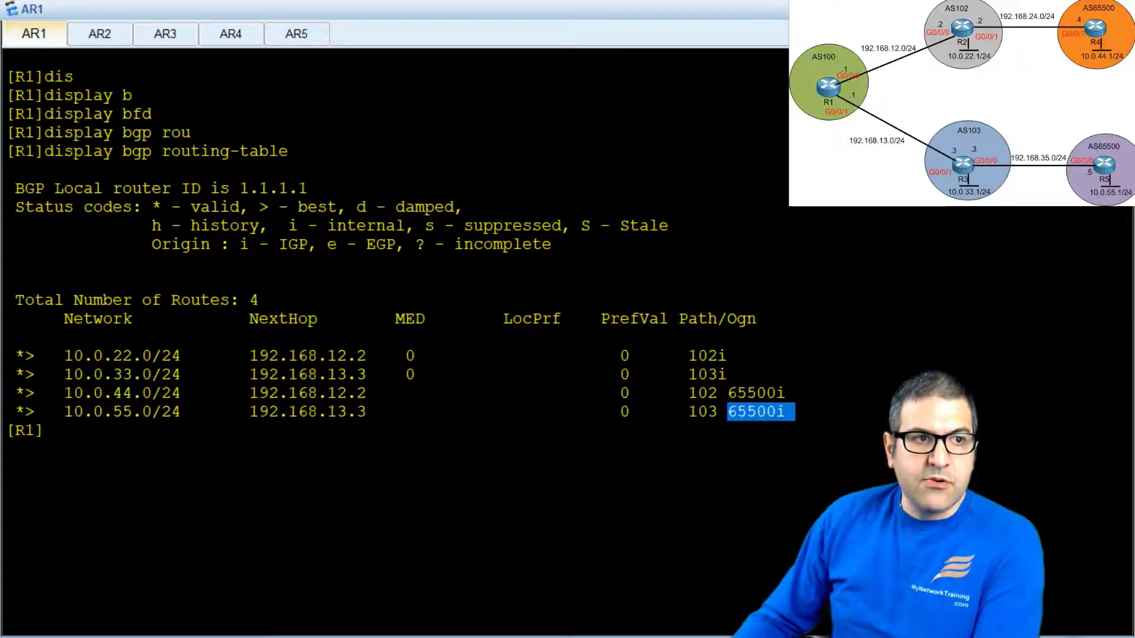
On R2, begin a BGP peer command for 192.168.12.1, list its available options and highlight public-as-only with its description.
click(100, 33)
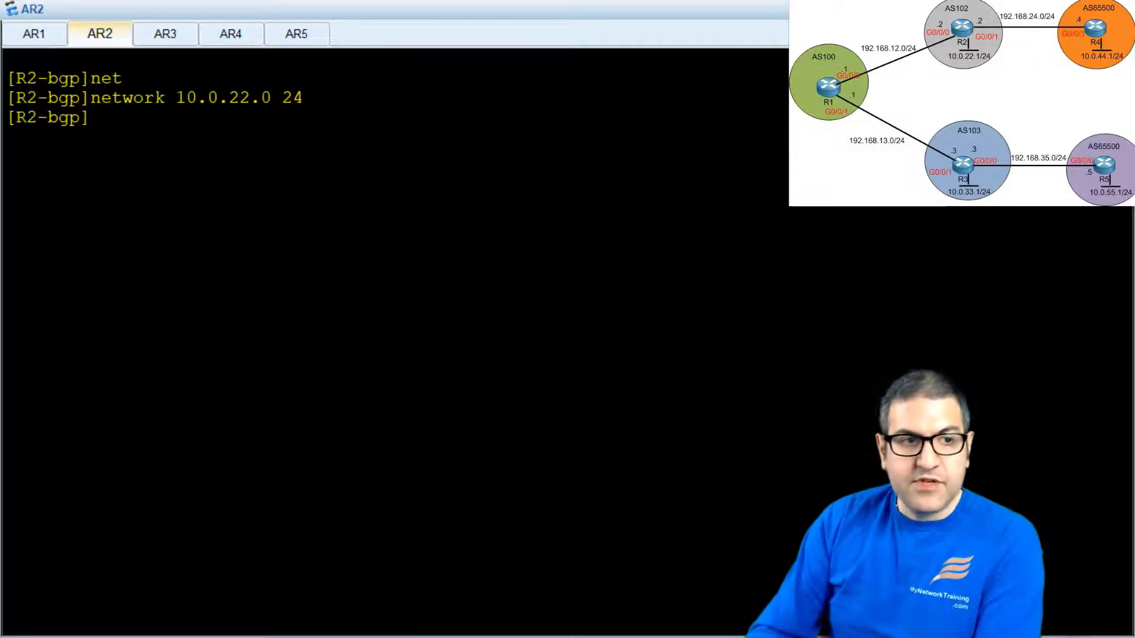
text(peer )
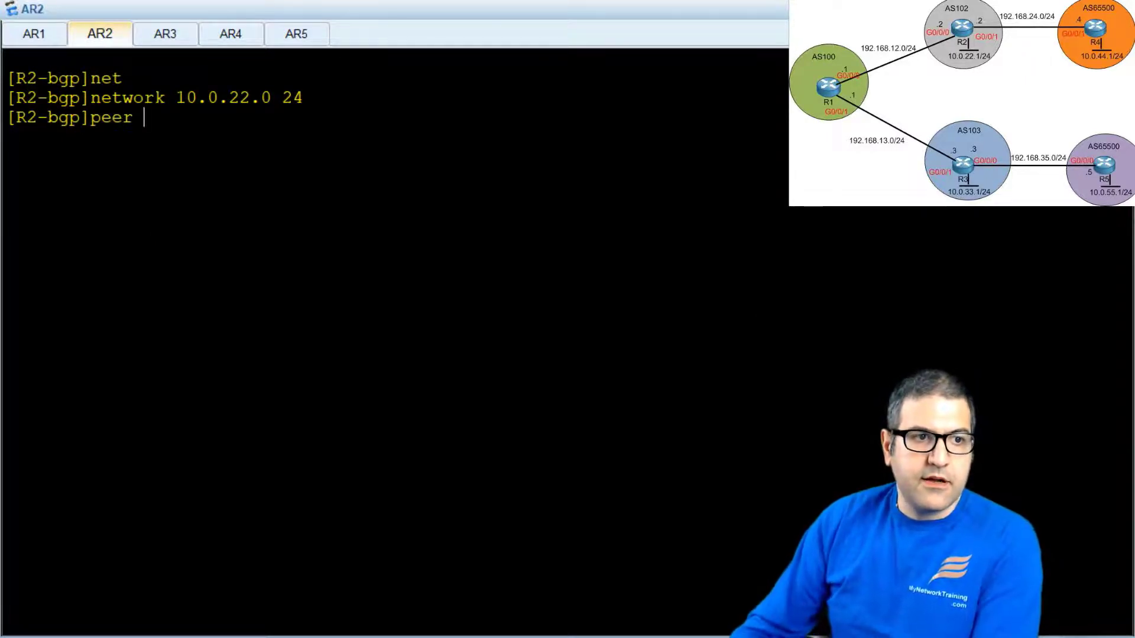
text(192.168.)
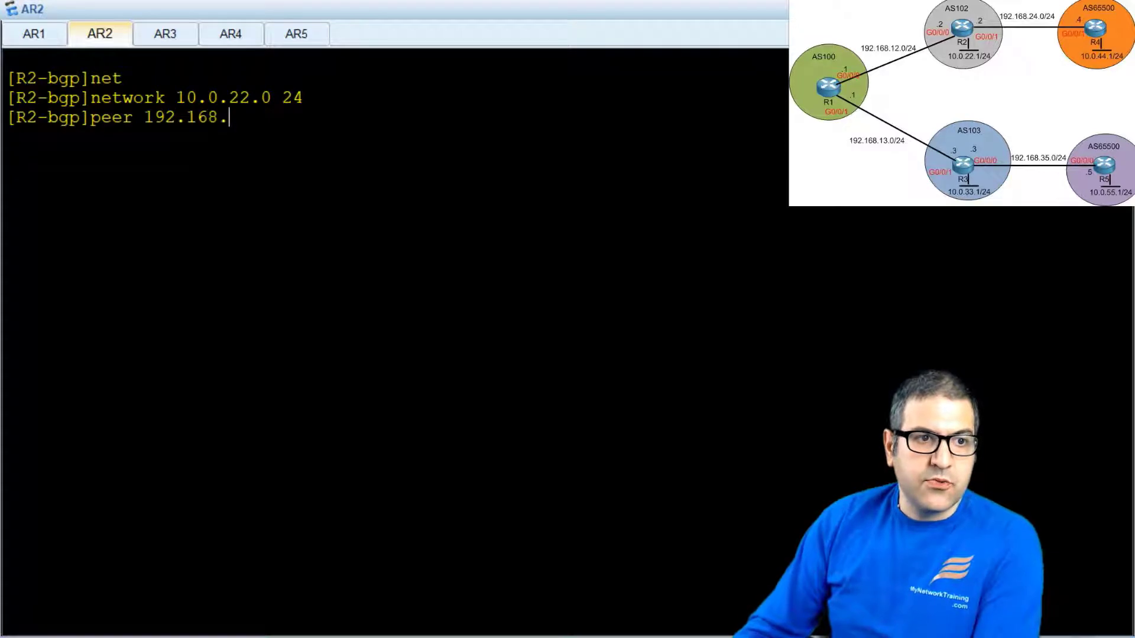
text(12.1)
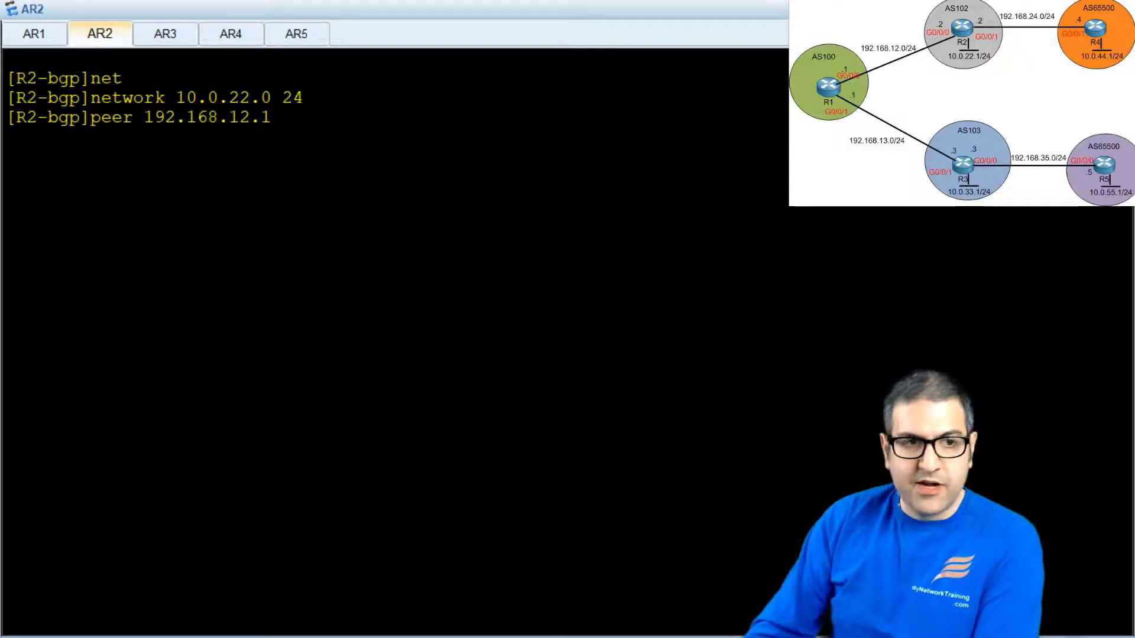
text( ?)
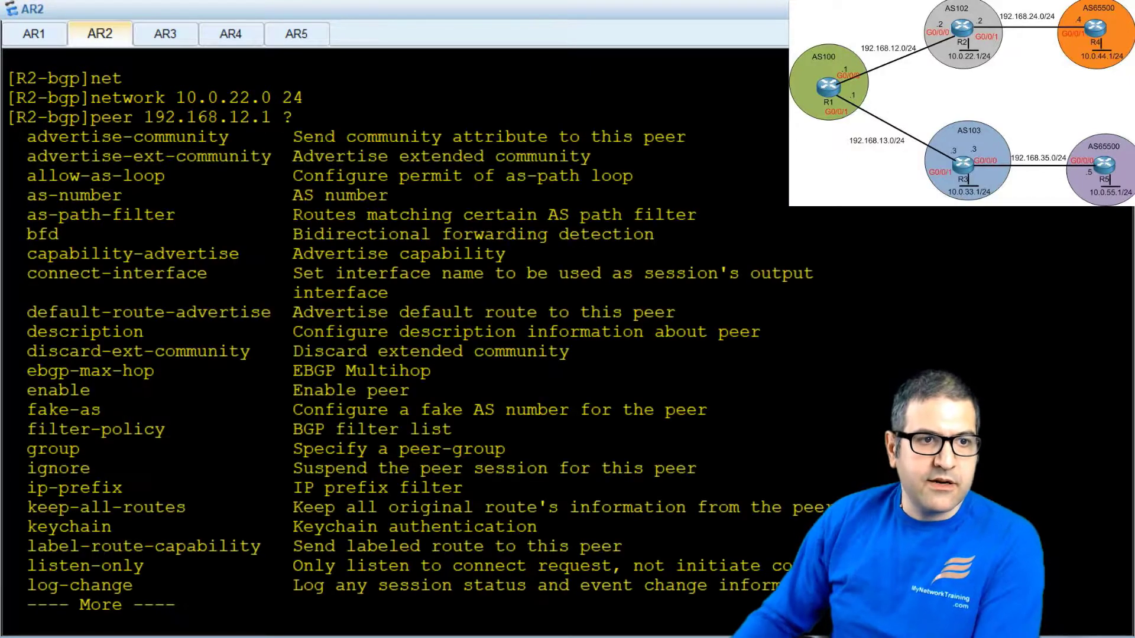
key(space)
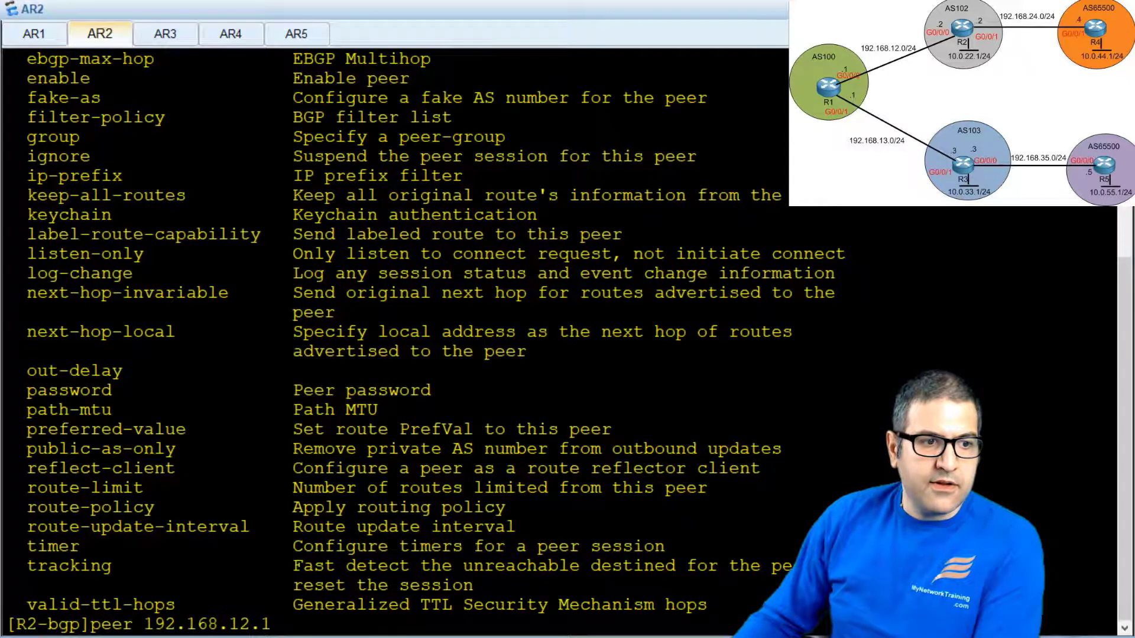
drag(27, 448, 175, 450)
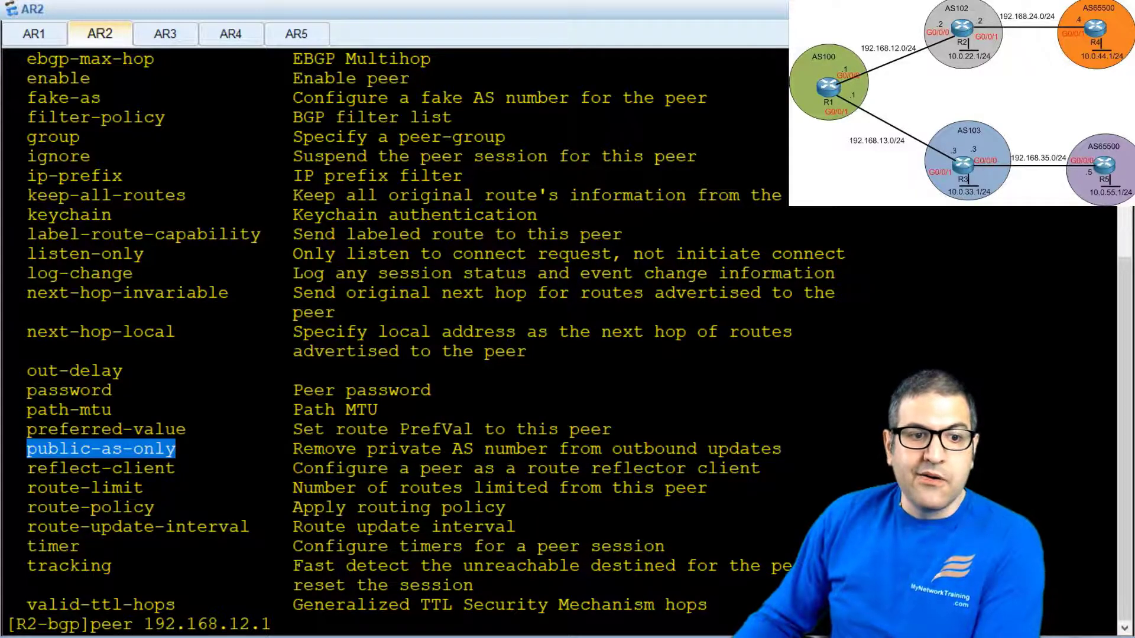
drag(283, 449, 790, 452)
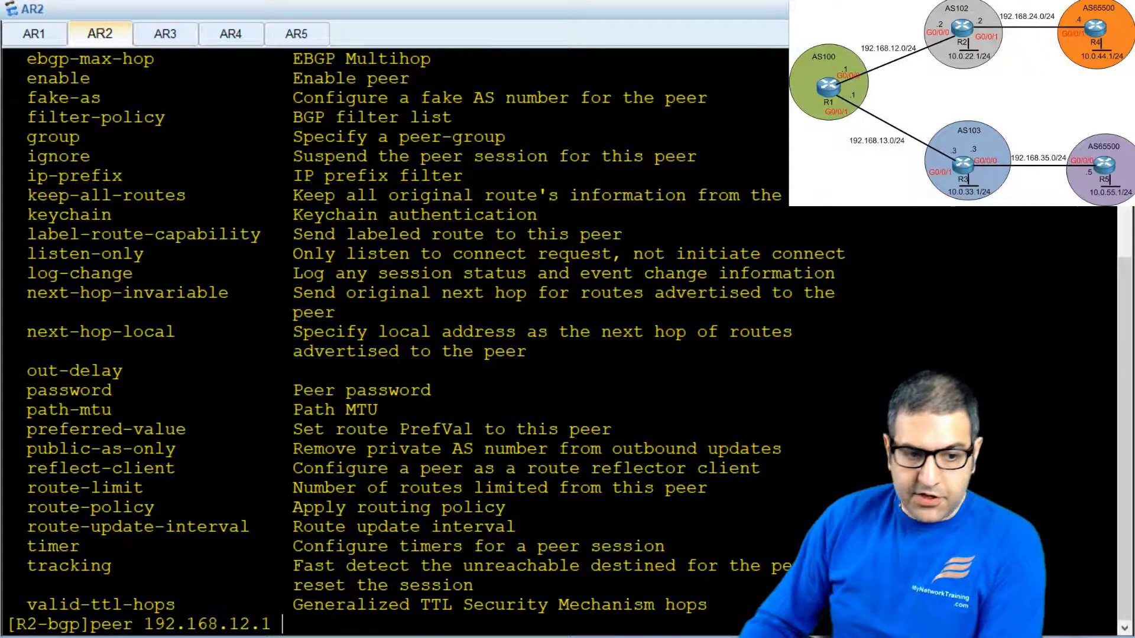
Complete the R2 command with public-as-only to strip private AS numbers from updates to peer 192.168.12.1.
text(publi)
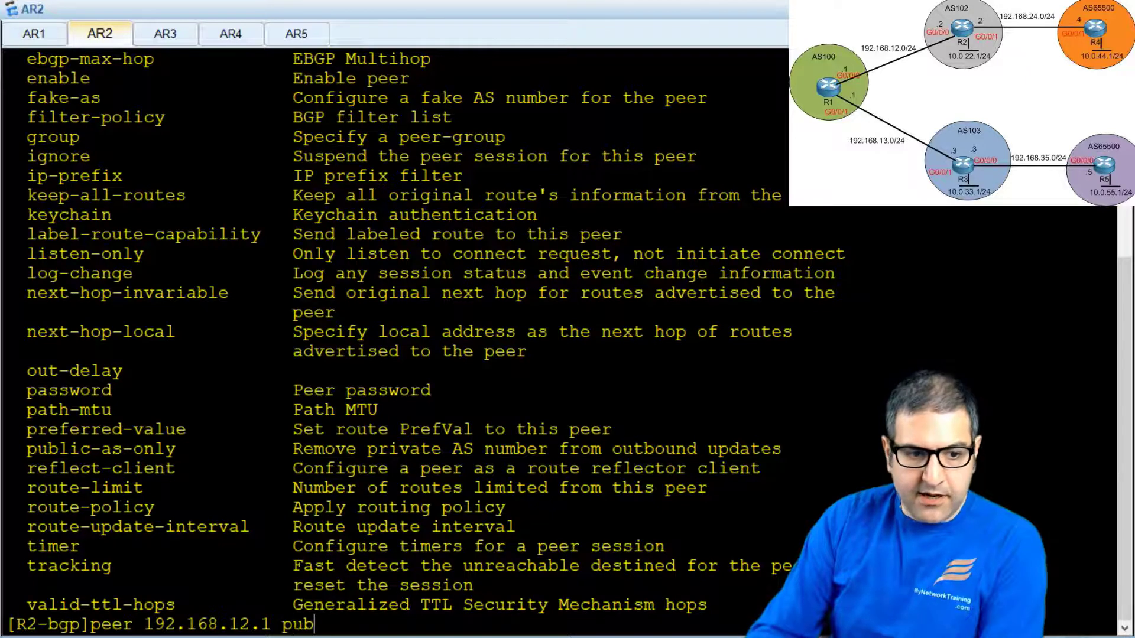
key(Tab)
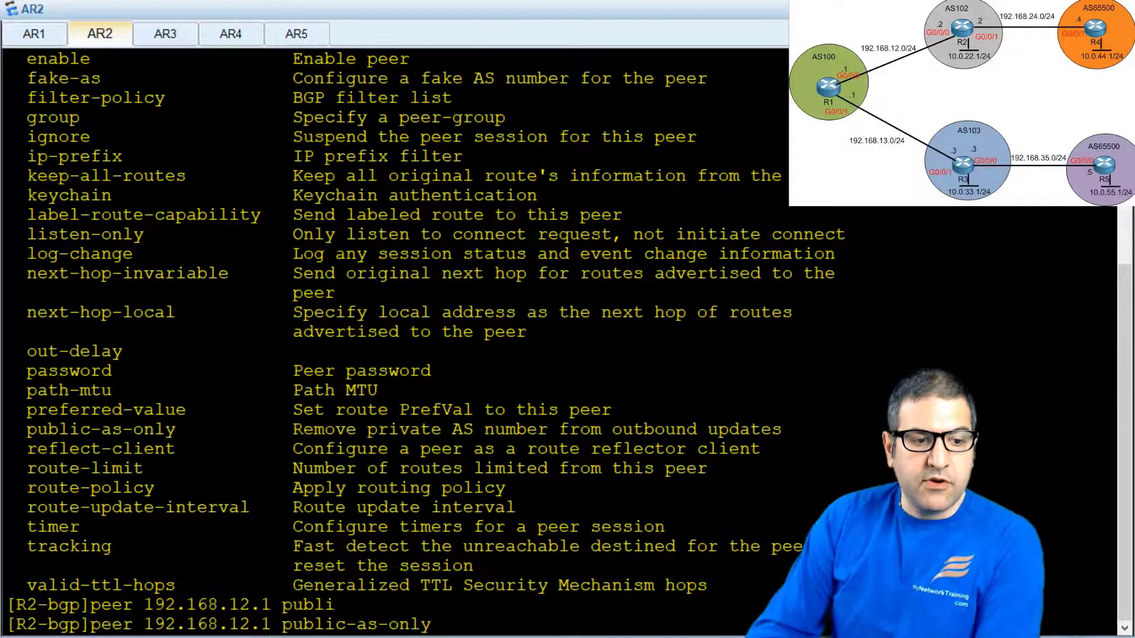
key(Return)
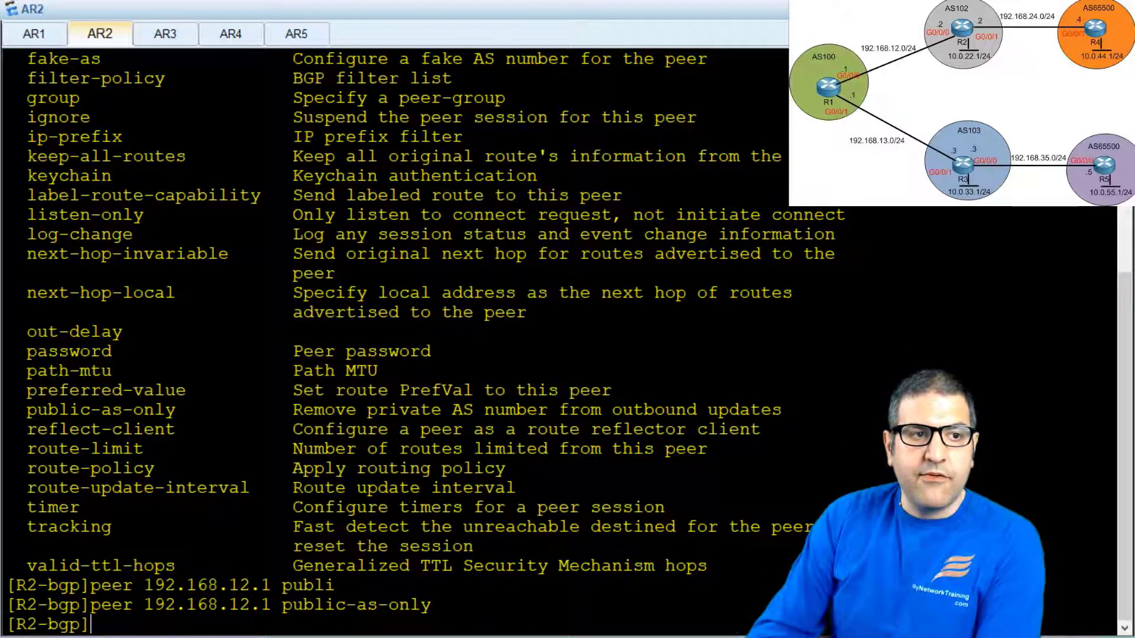
Display the BGP routing table on R1 again to check the AS paths.
click(30, 35)
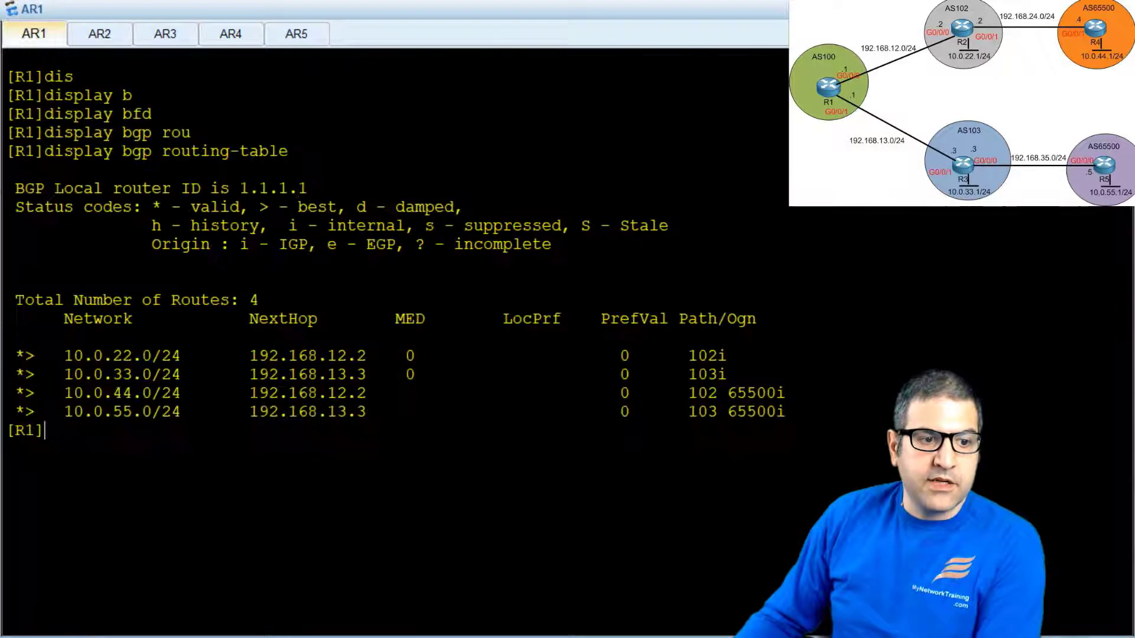
key(Up)
key(Return)
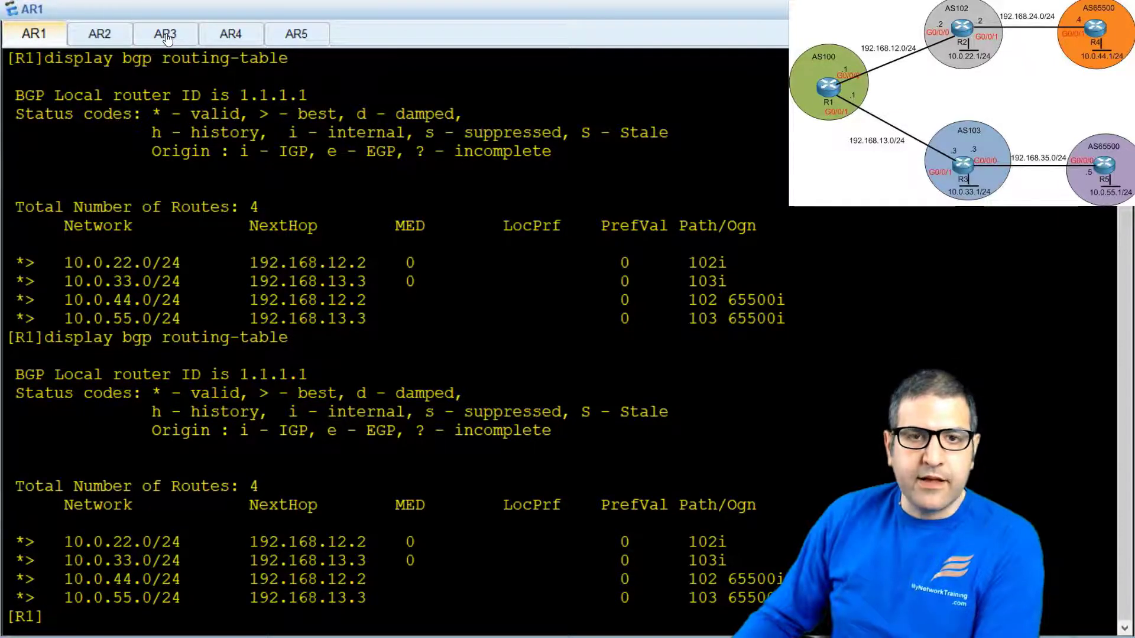
Return R2 to user view and reset all of its BGP sessions with reset bgp all.
click(107, 33)
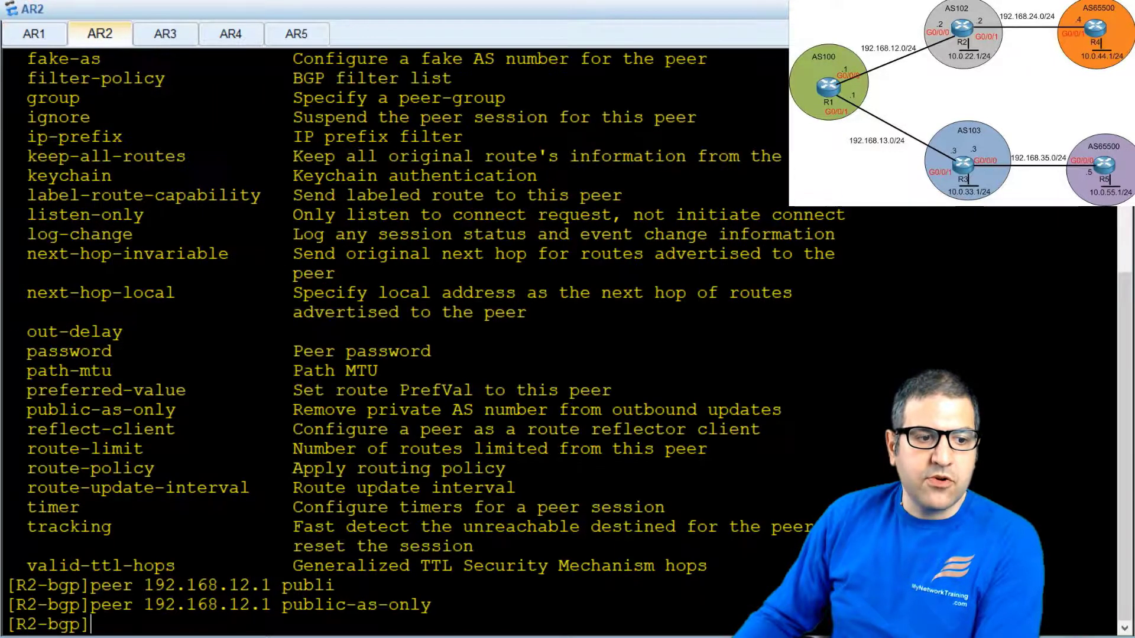
key(ctrl+z)
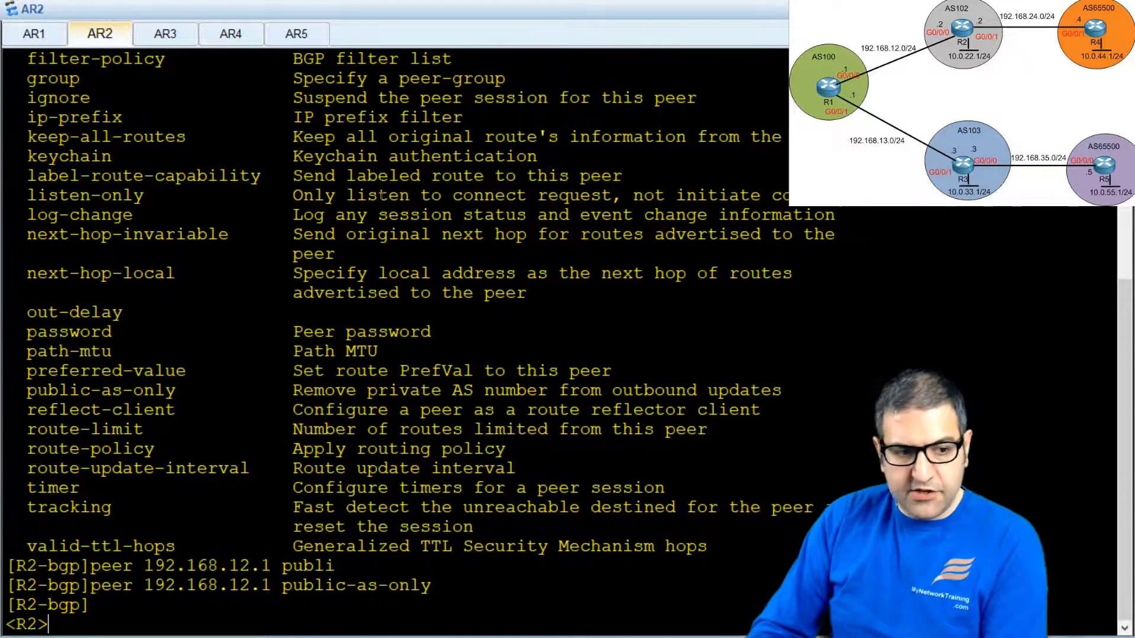
text(rese)
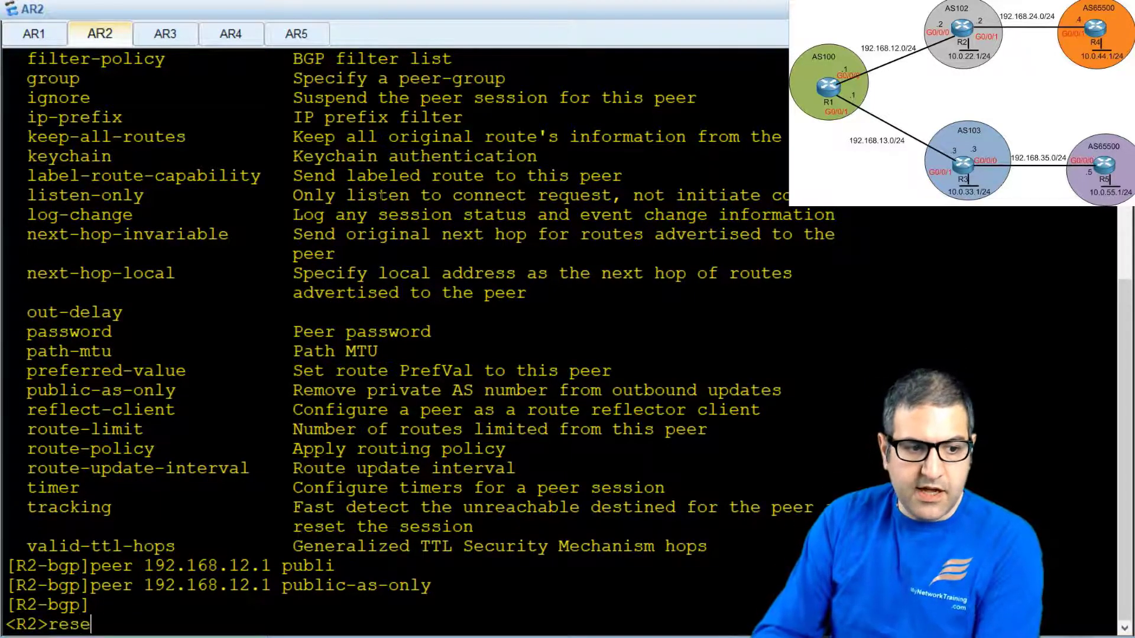
text(r b)
key(BackSpace)
key(BackSpace)
key(BackSpace)
text(t)
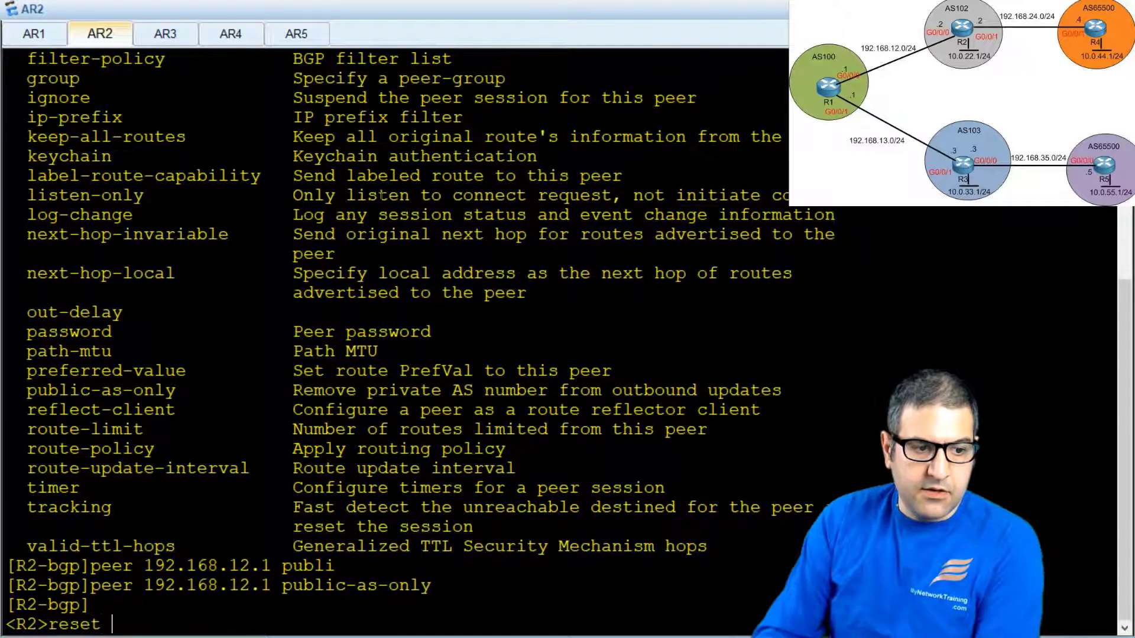
text( bg)
key(Tab)
text(all)
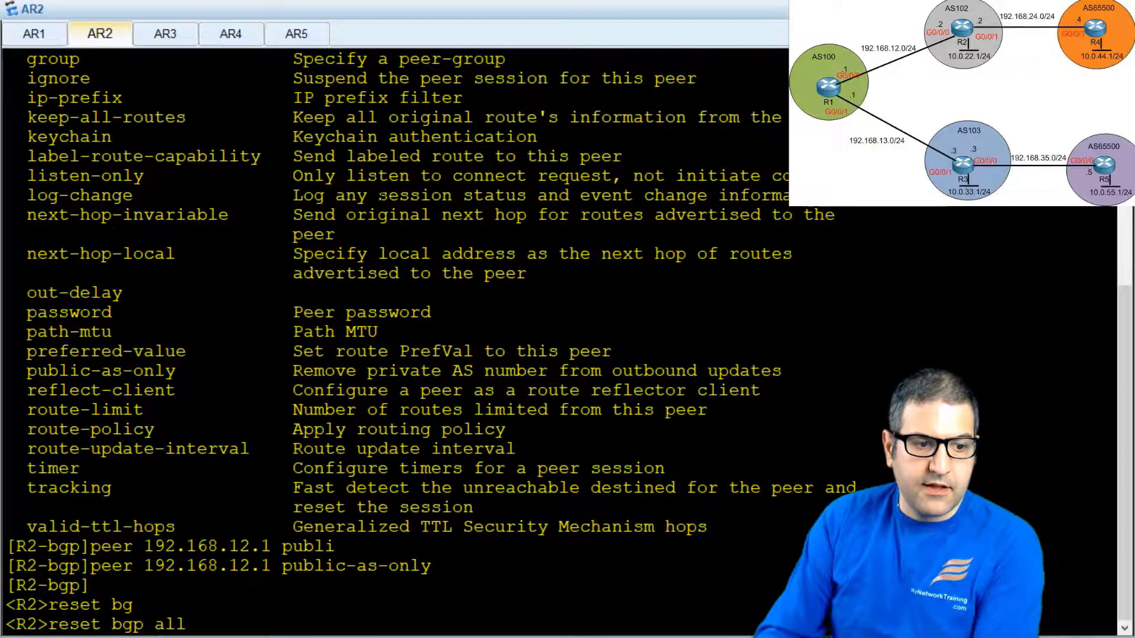
key(Return)
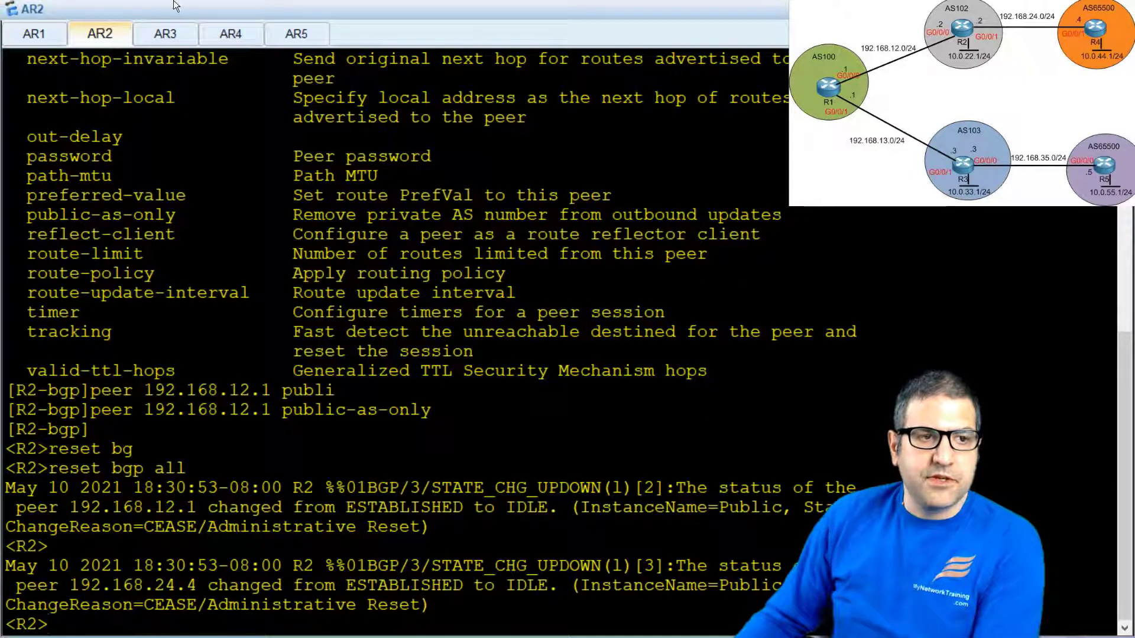
Log back on to R3's timed-out console and enter system view, followed by the BGP 103 view.
click(171, 33)
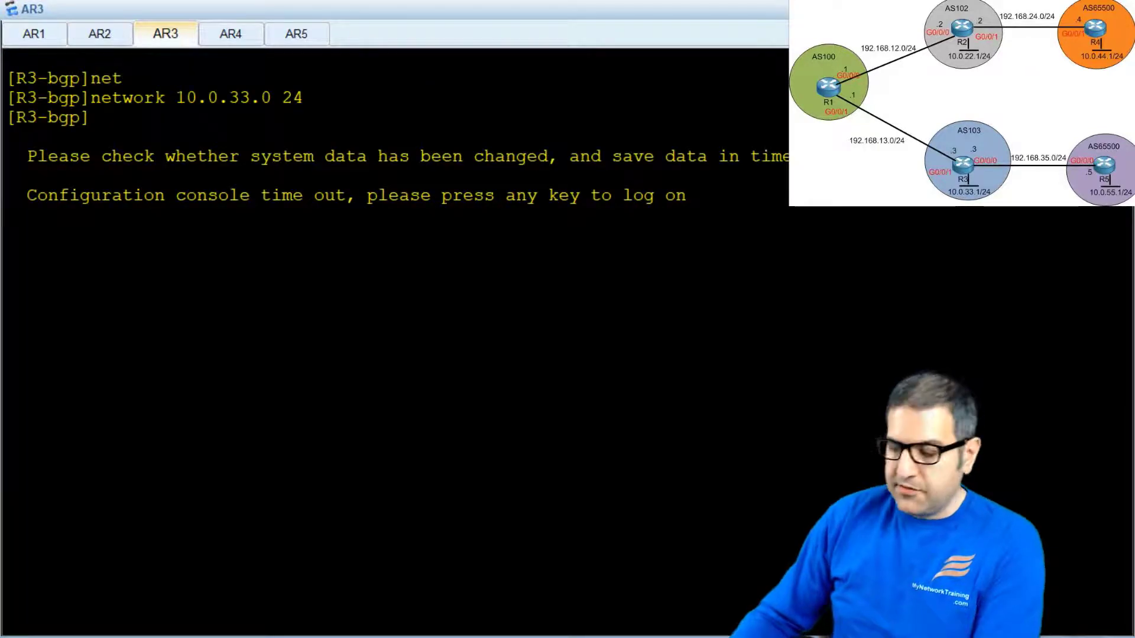
key(Return)
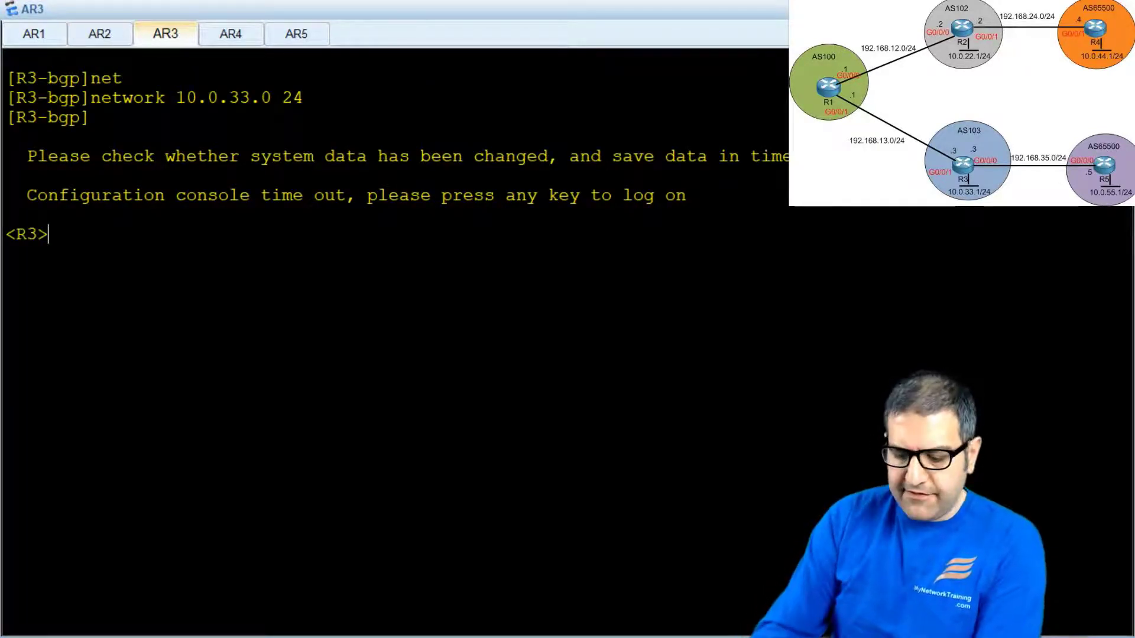
text(sys)
key(Return)
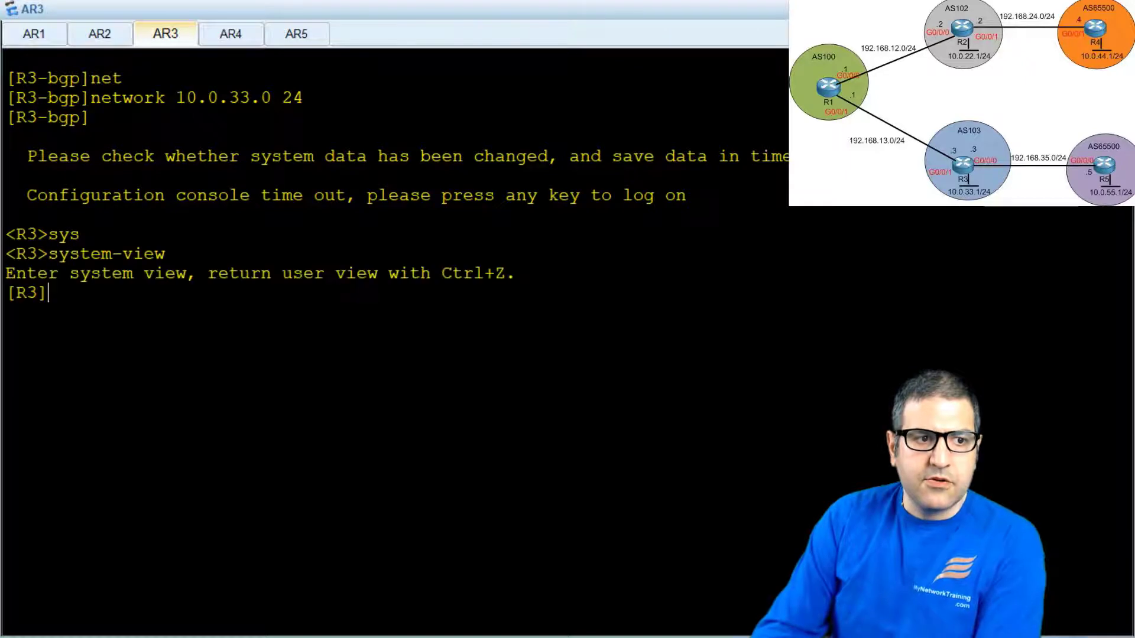
text(bg)
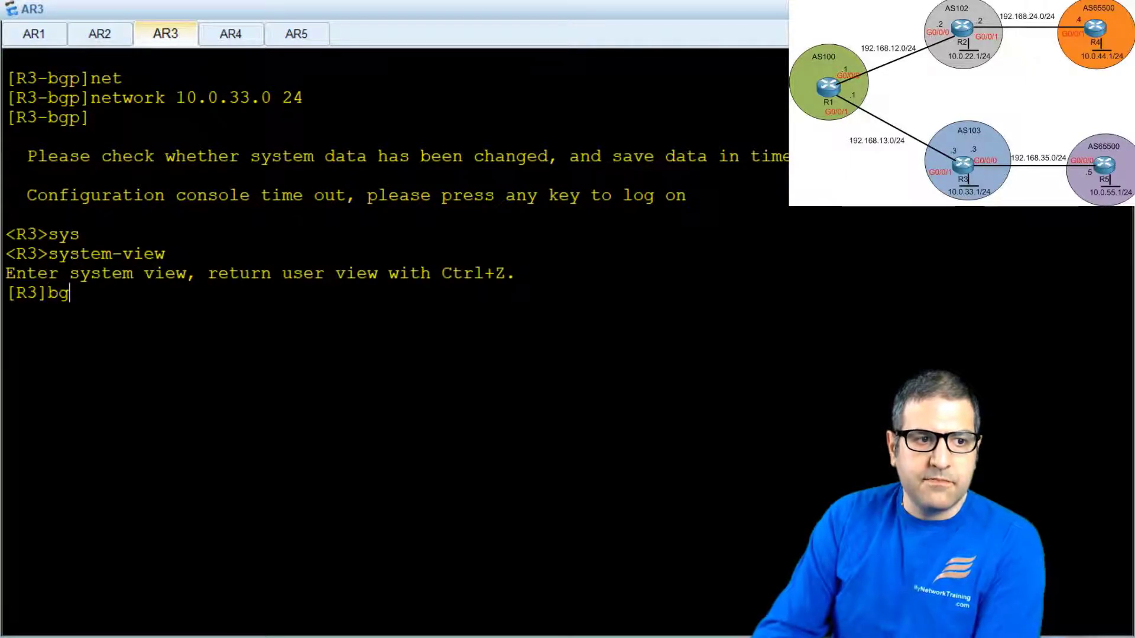
text(p 103)
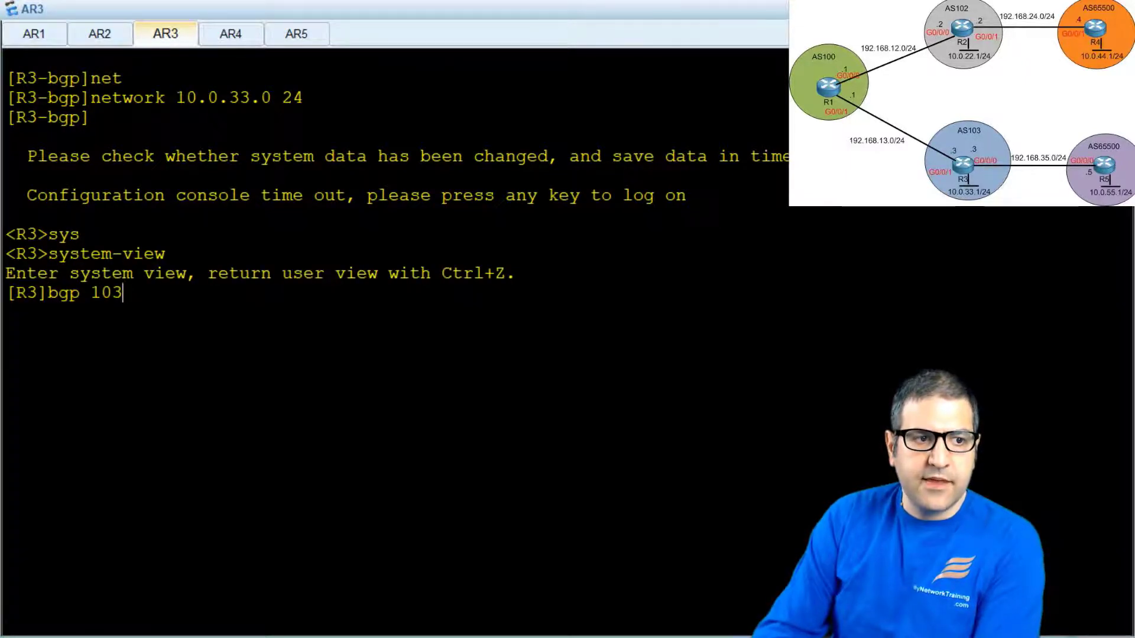
key(Return)
On R3, list the options for BGP peer 192.168.13.1 and apply public-as-only to it.
text(peer 19)
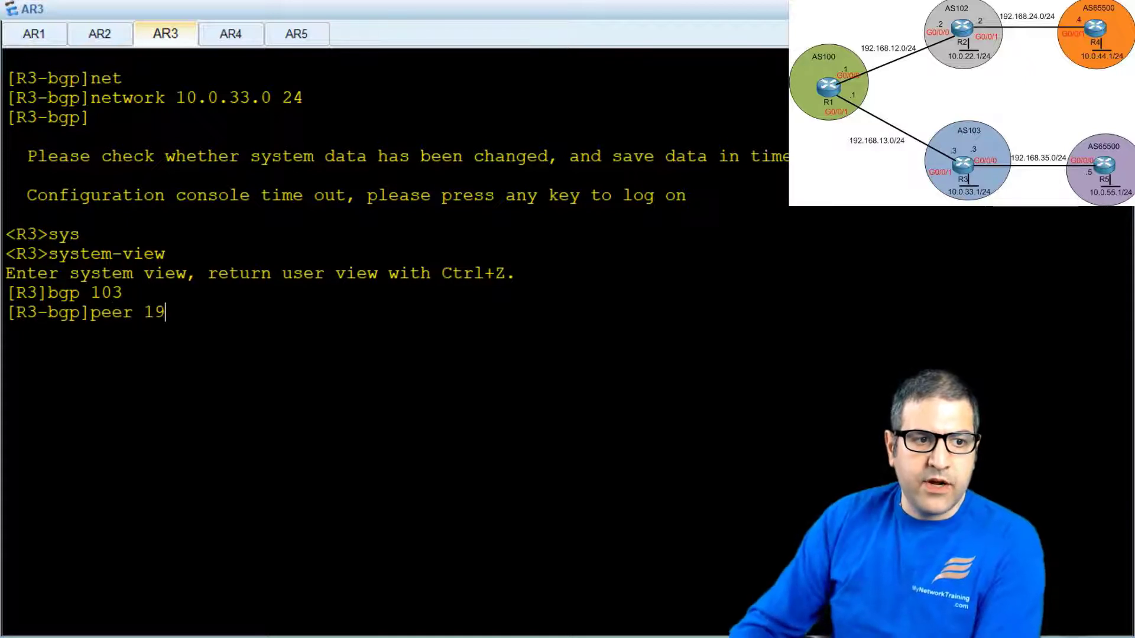
text(2.168.13)
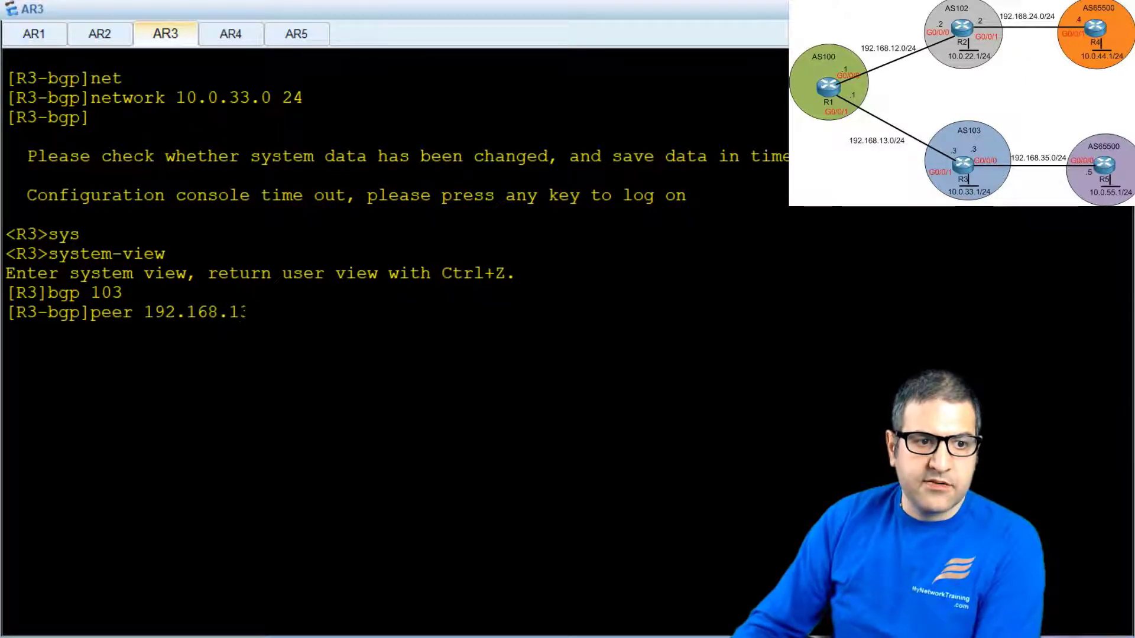
text(.1 )
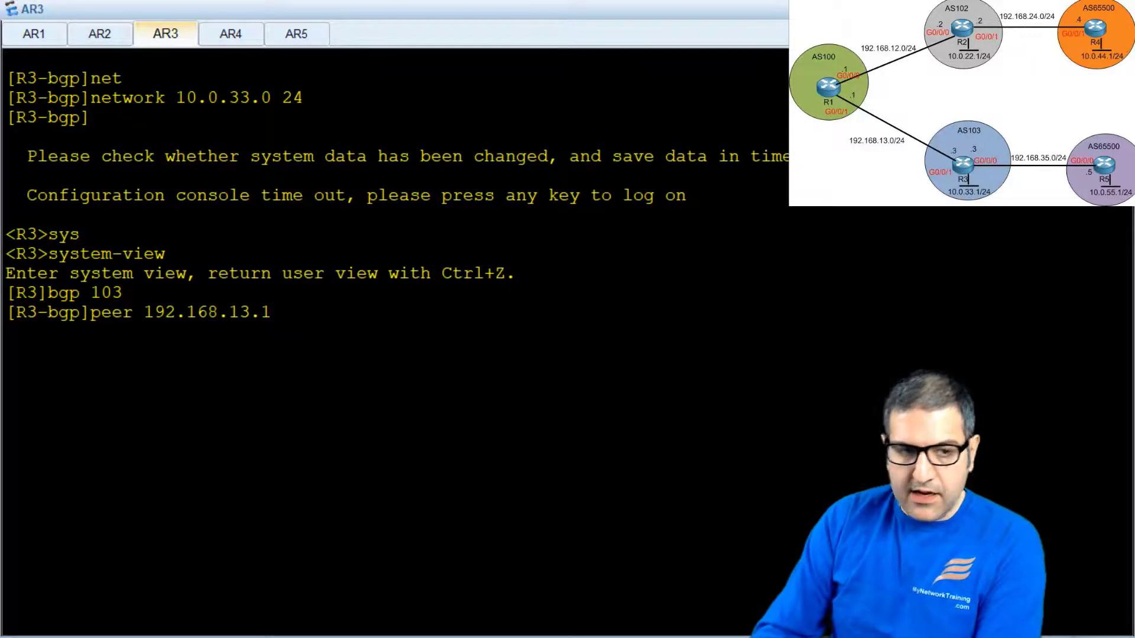
text(?)
key(space)
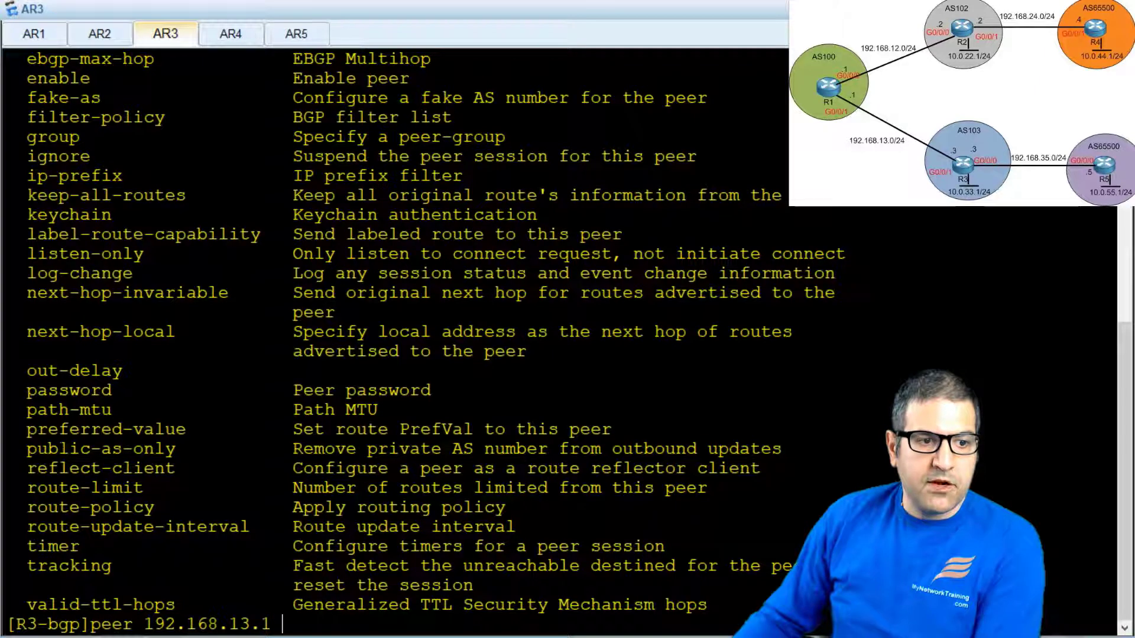
text(p)
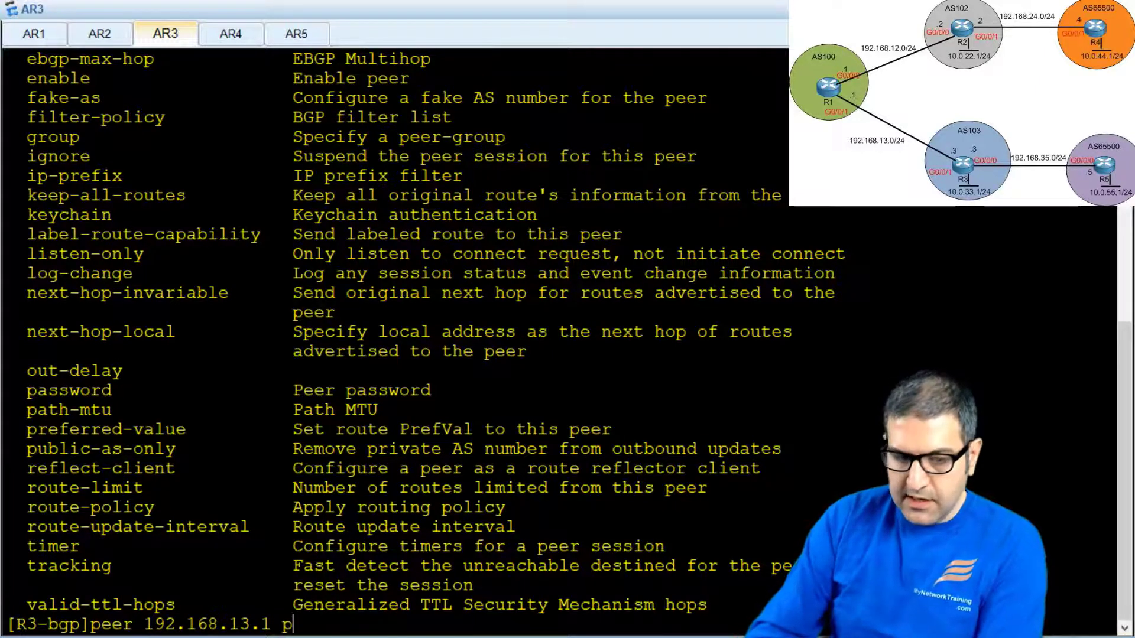
text(u)
key(Tab)
key(Return)
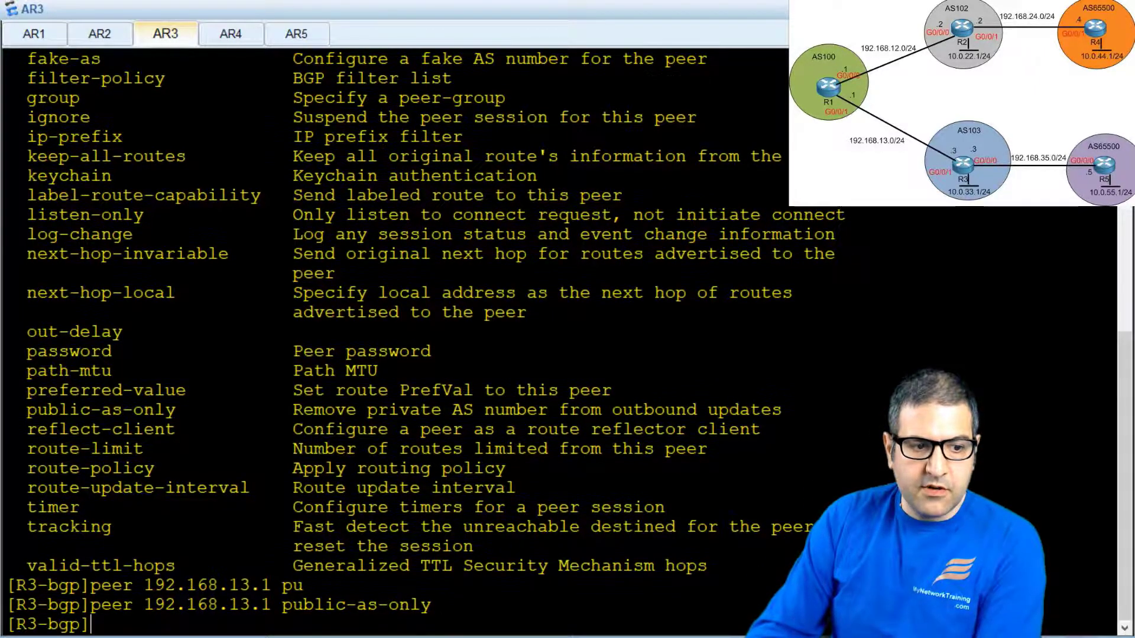
Return R3 to user view and reset all of its BGP sessions with reset bgp all.
key(ctrl+z)
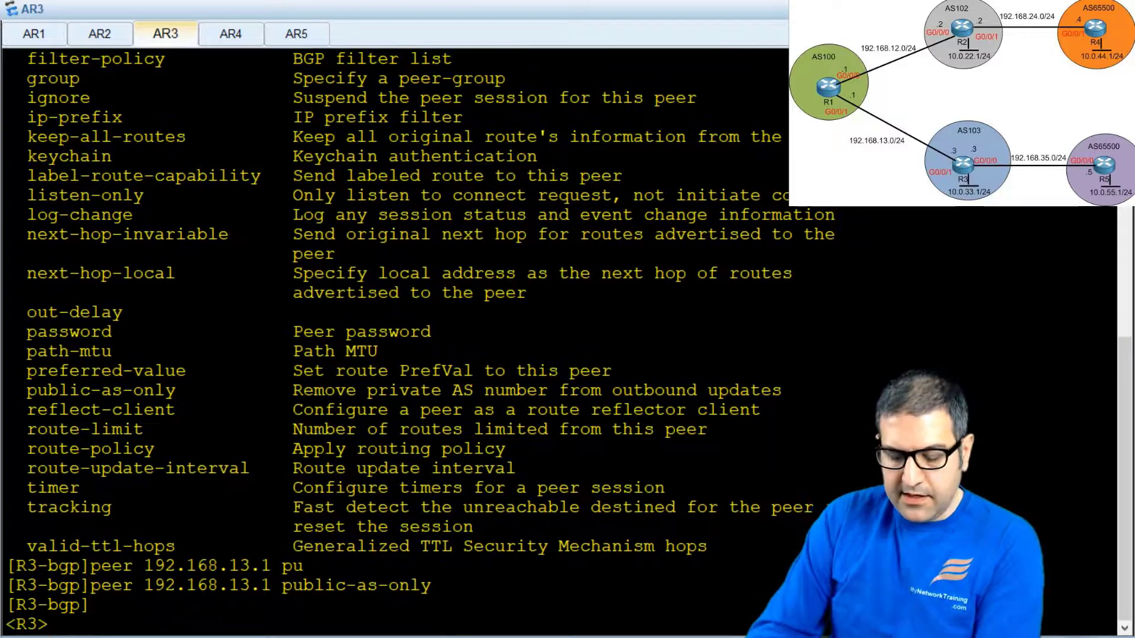
text(reset)
key(Tab)
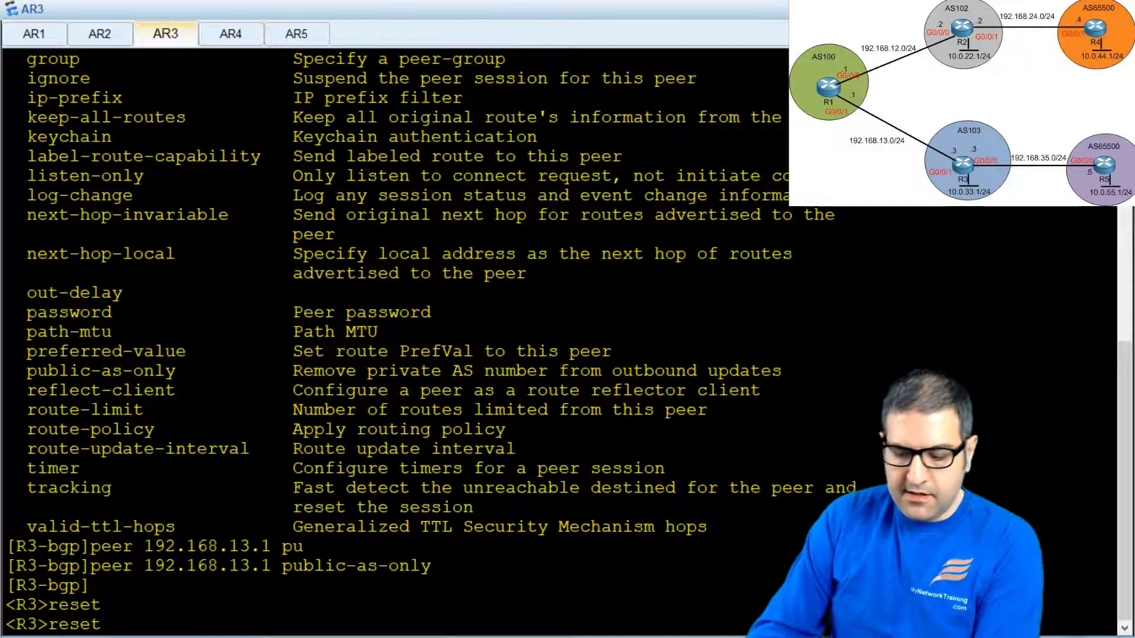
text(b)
key(Tab)
key(Tab)
text(all)
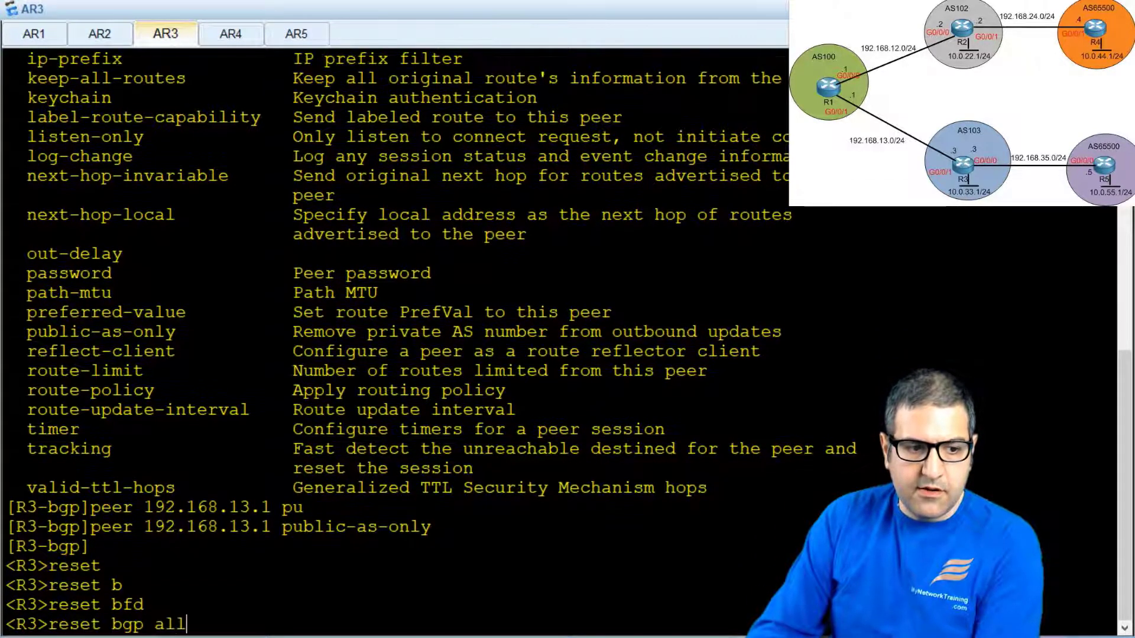
key(Return)
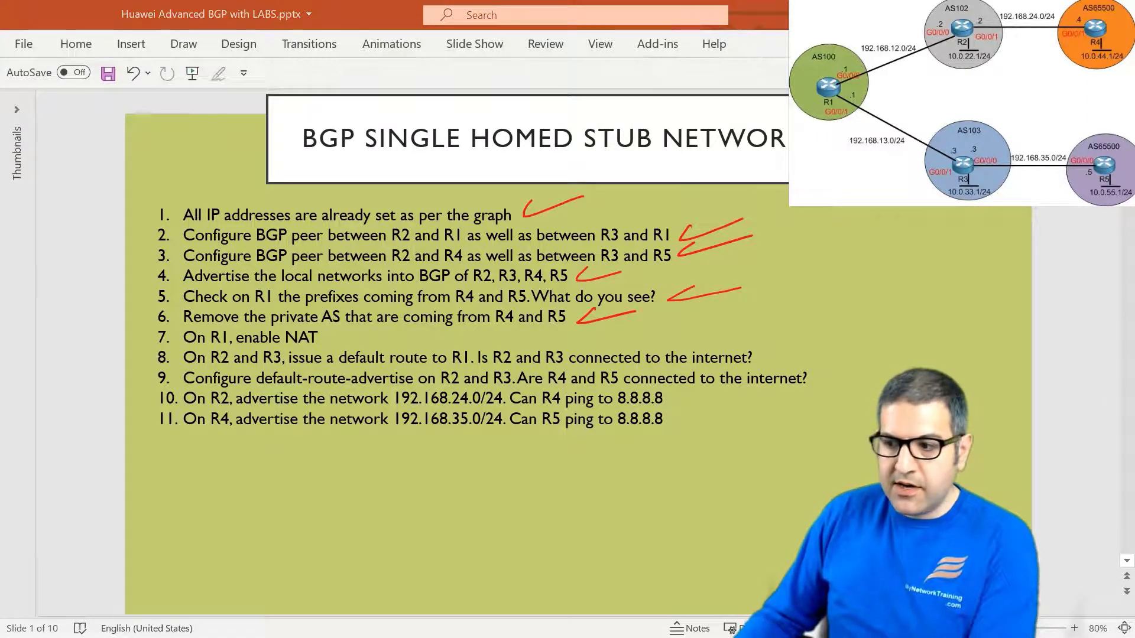
Switch from the slides to R1's console, clear its output, and run display bgp routing-table.
key(alt+Tab)
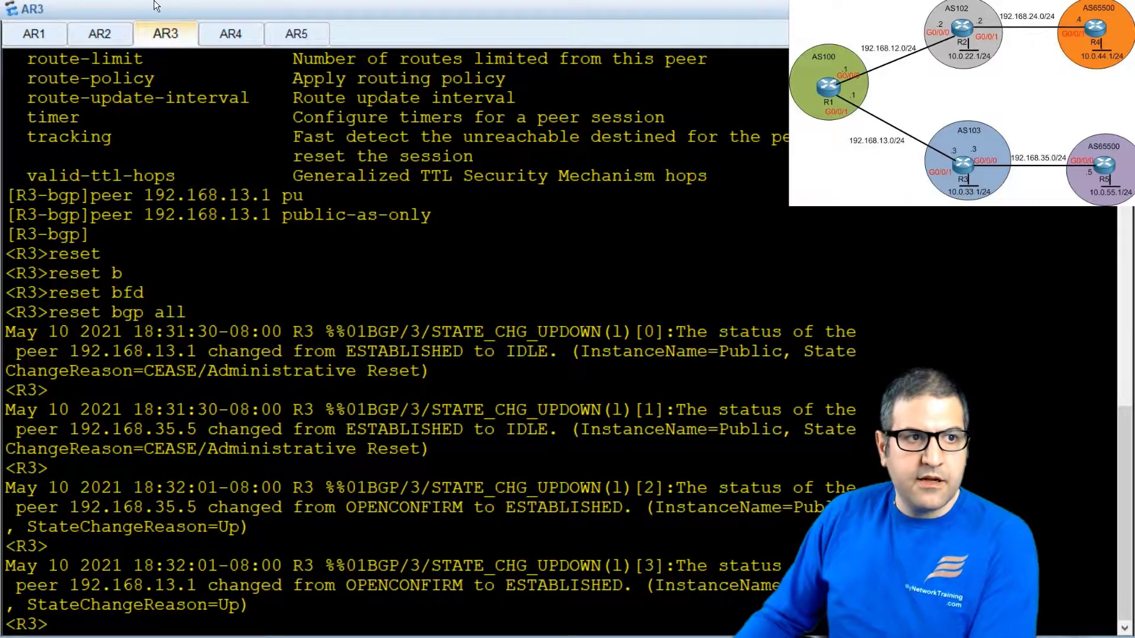
click(35, 35)
right_click(453, 200)
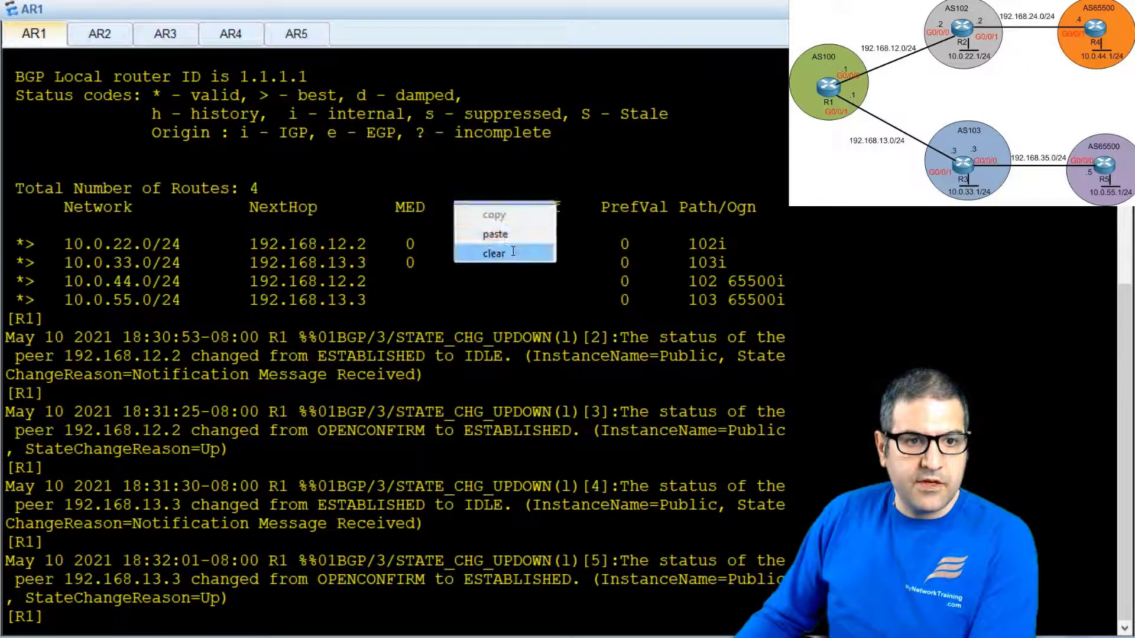
click(482, 253)
key(Return)
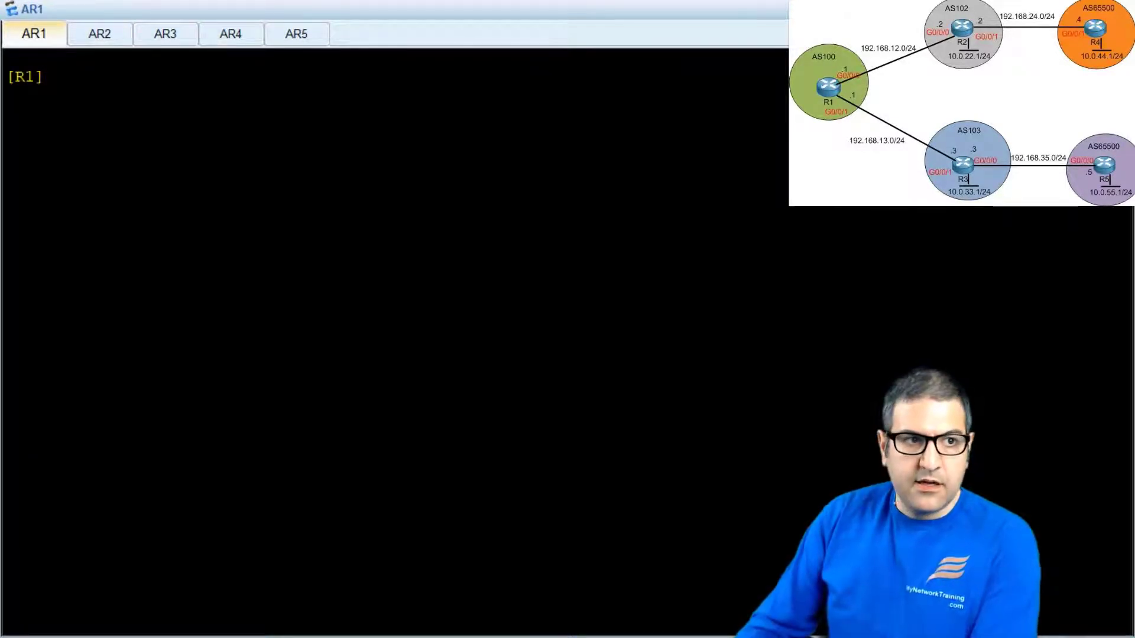
key(Up)
key(Return)
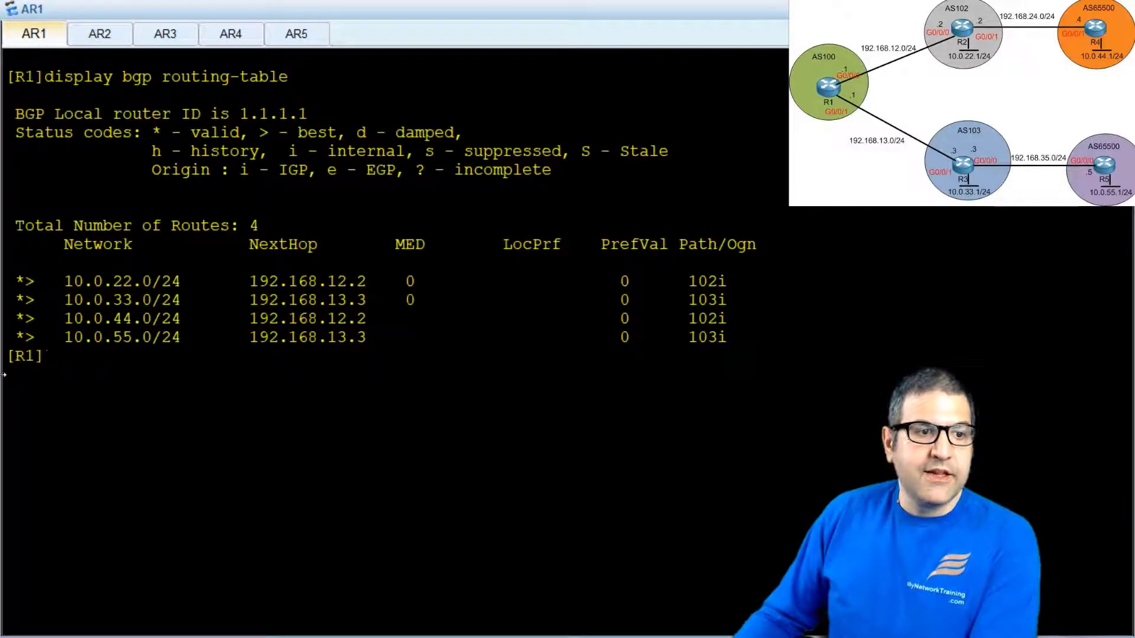
Examine the AS paths of the 10.0.44.0/24 and 10.0.55.0/24 routes in R1's BGP table.
drag(84, 319, 668, 312)
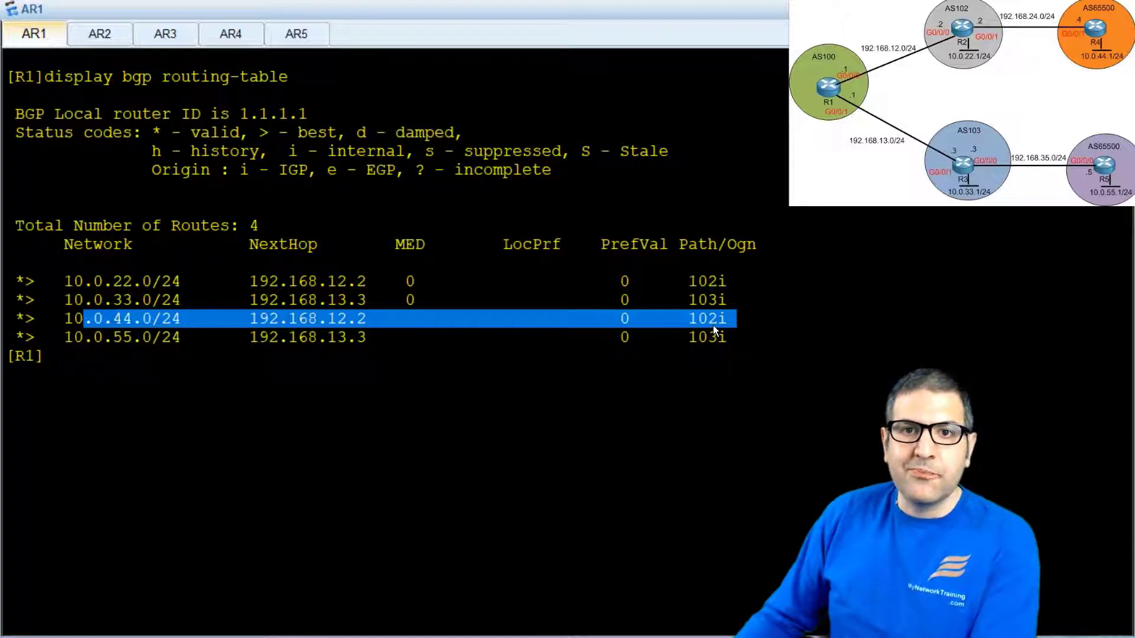
click(65, 338)
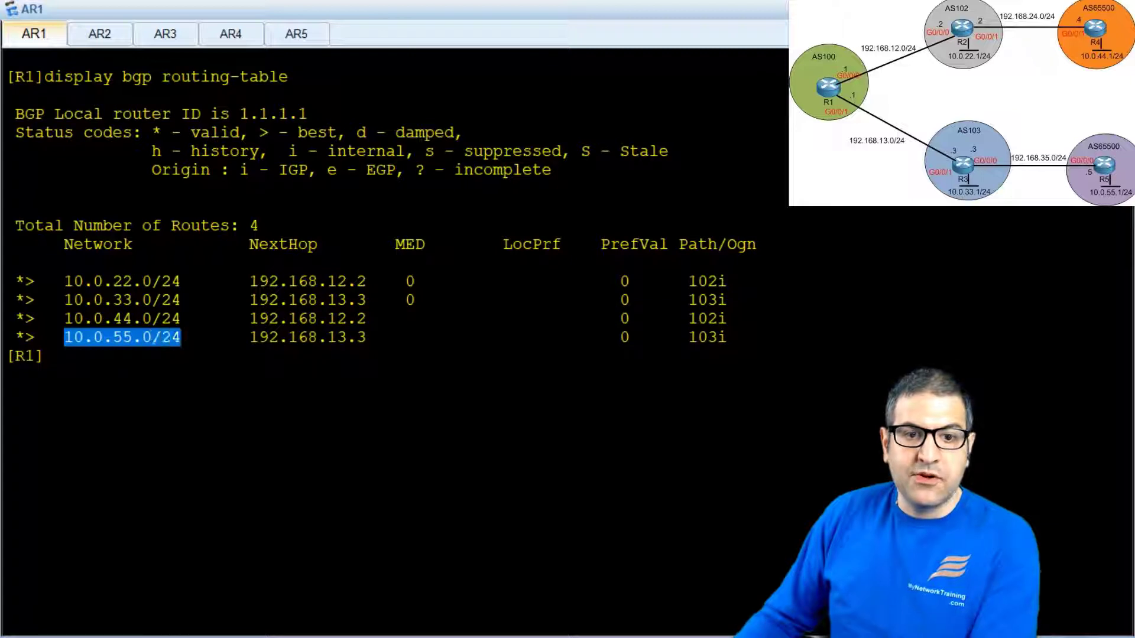
drag(669, 337, 729, 334)
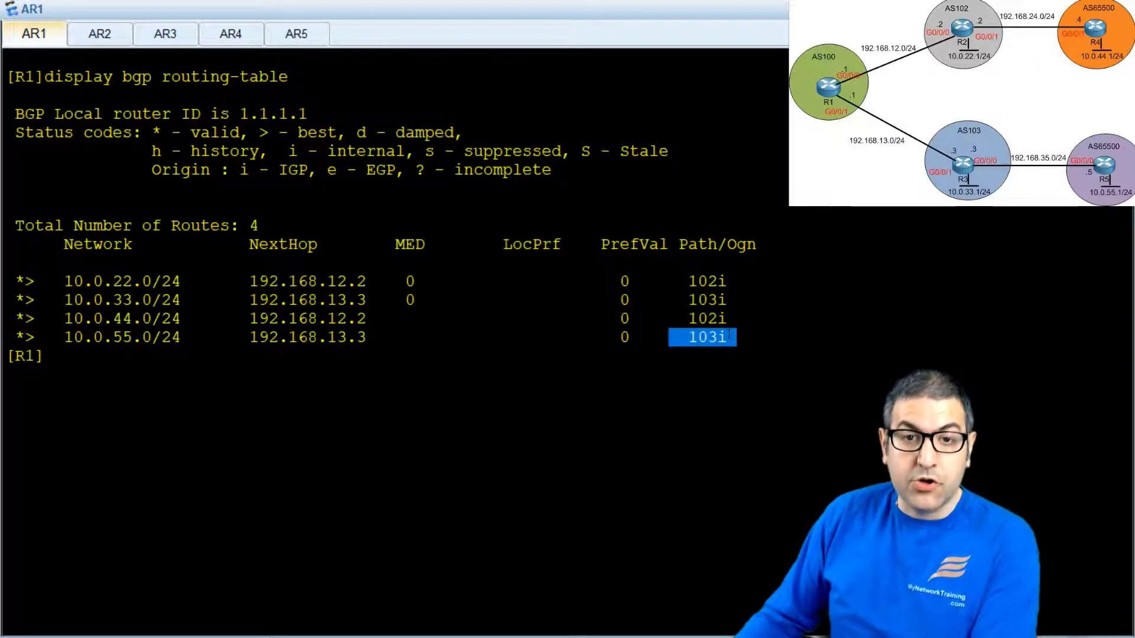
click(729, 340)
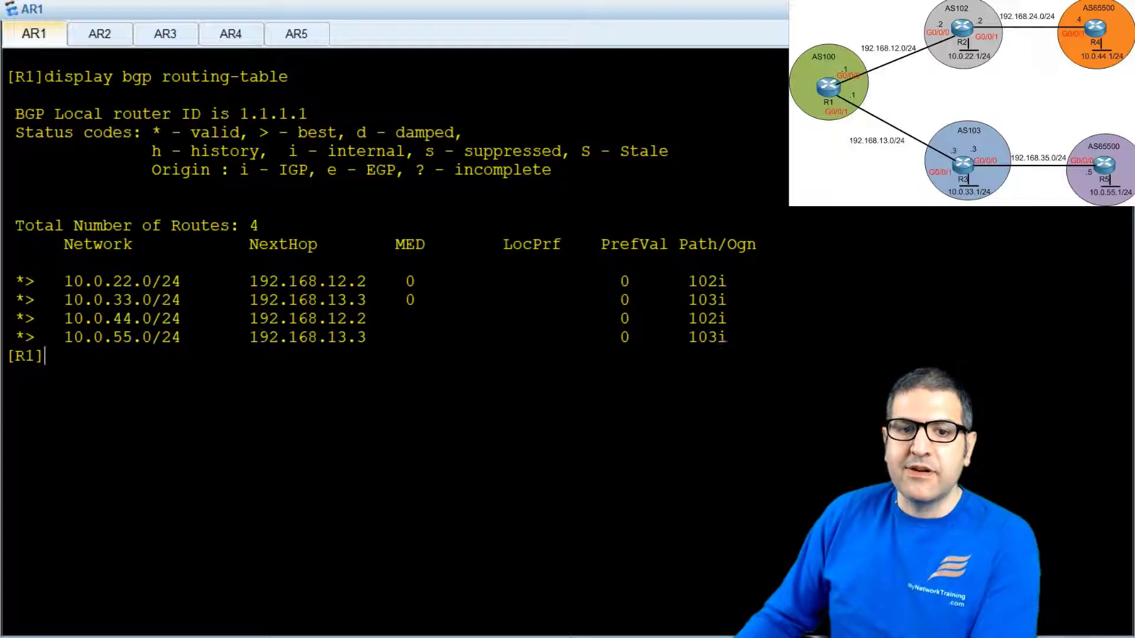